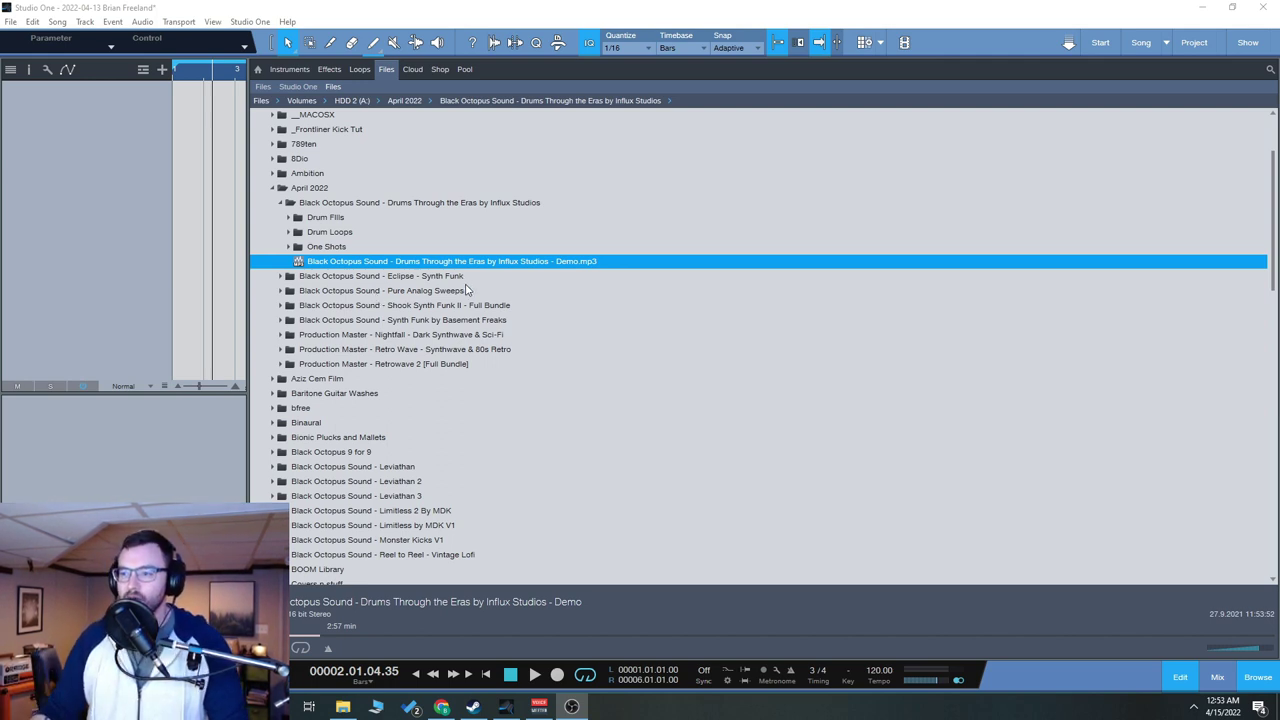
click(288, 246)
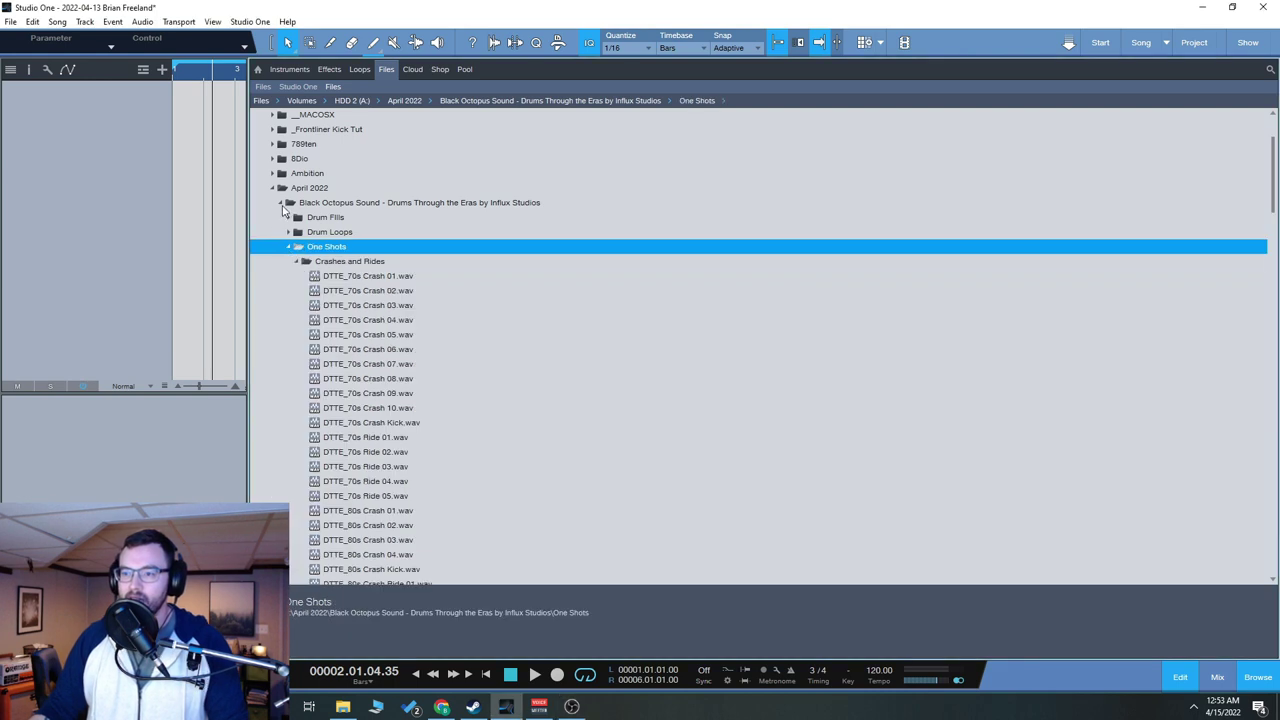
click(281, 203)
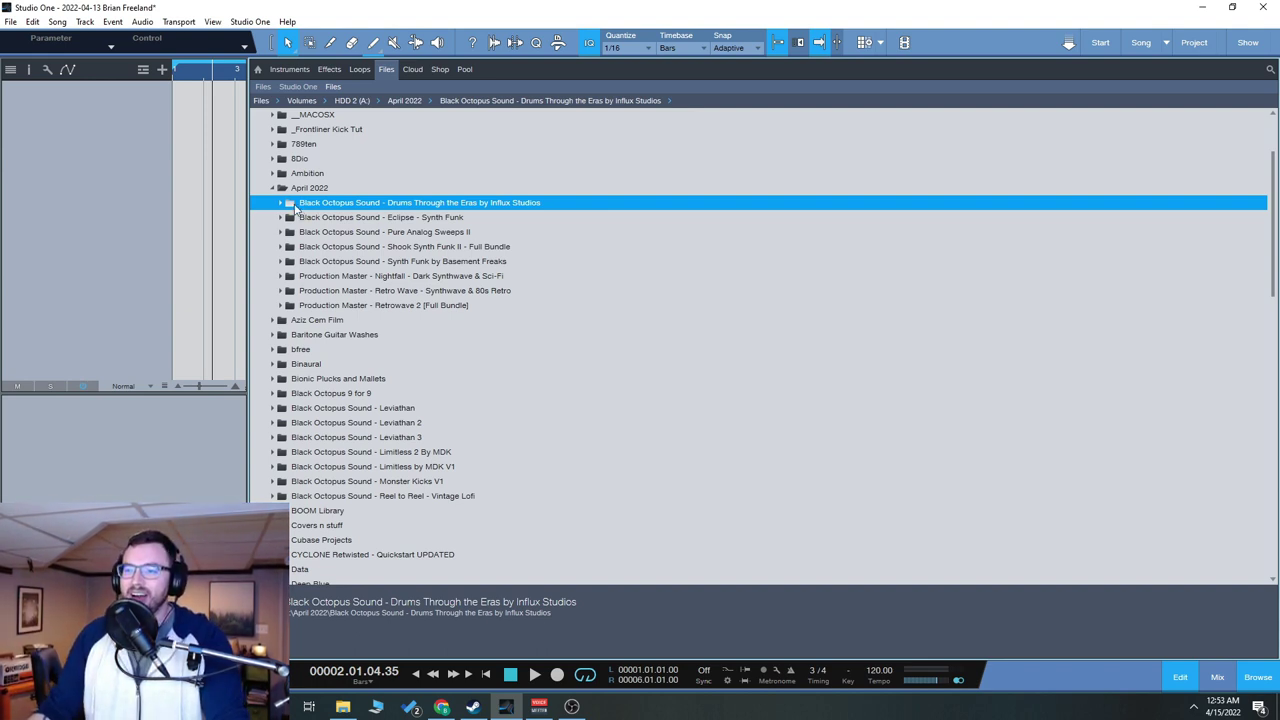
click(281, 203)
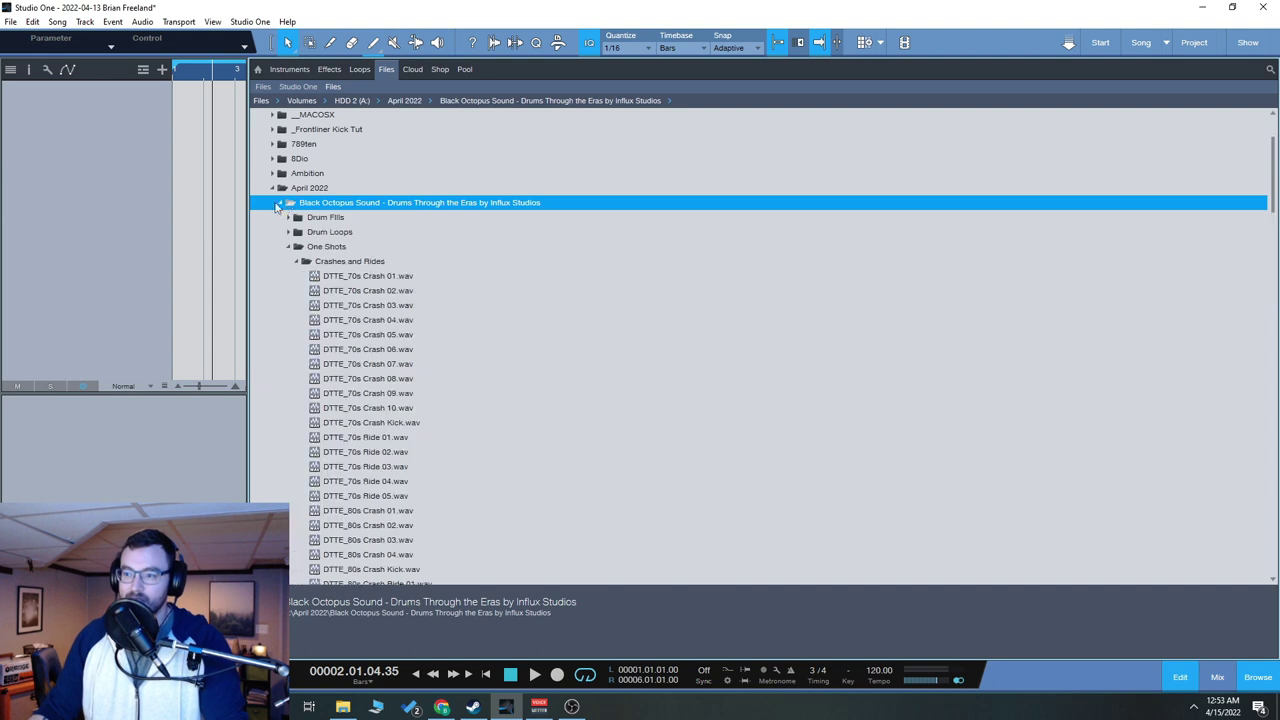
click(288, 246)
click(281, 203)
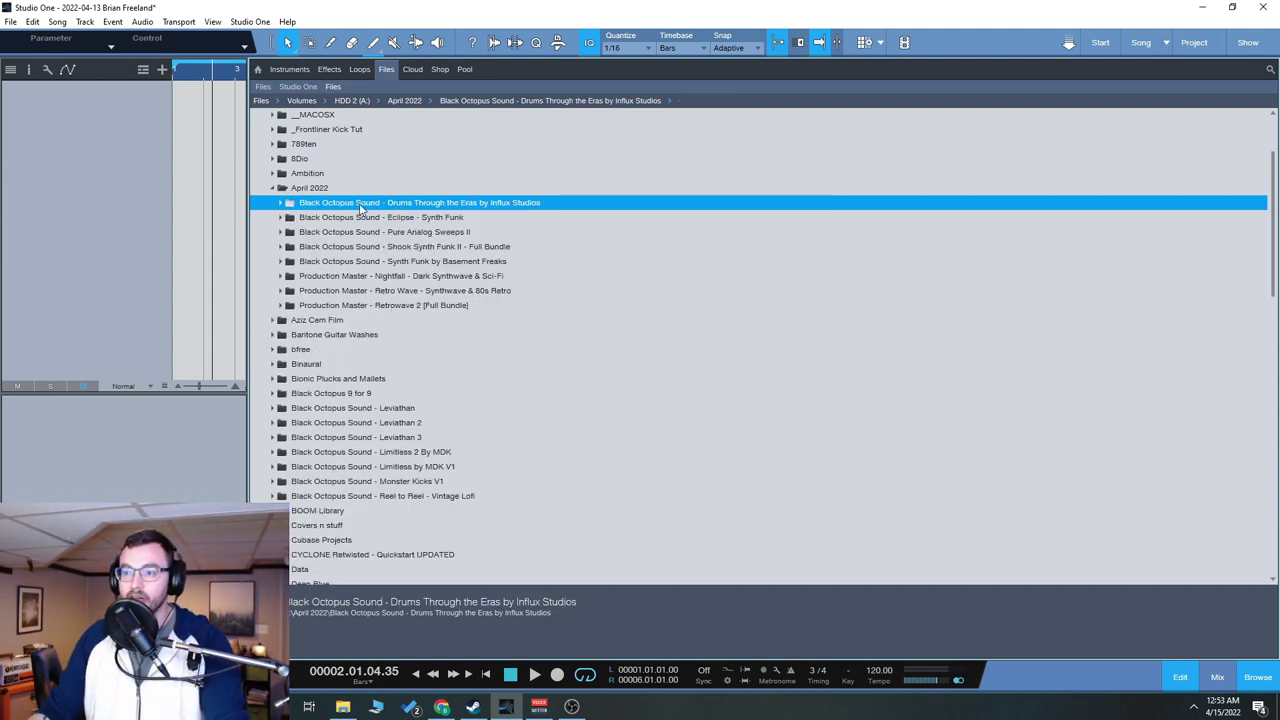
click(281, 203)
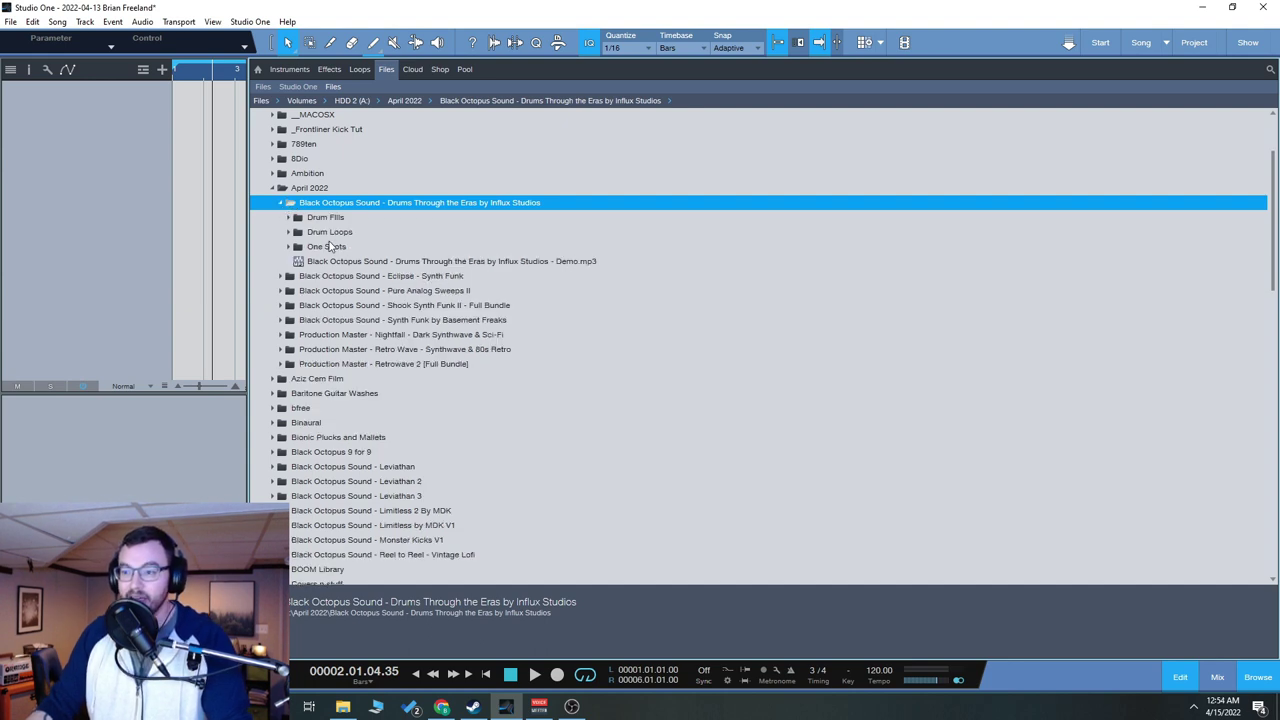
- Preview several 70s open and closed hi-hat samples from the HiHats folder of the Drums Through the Eras one-shots
double_click(334, 246)
click(298, 263)
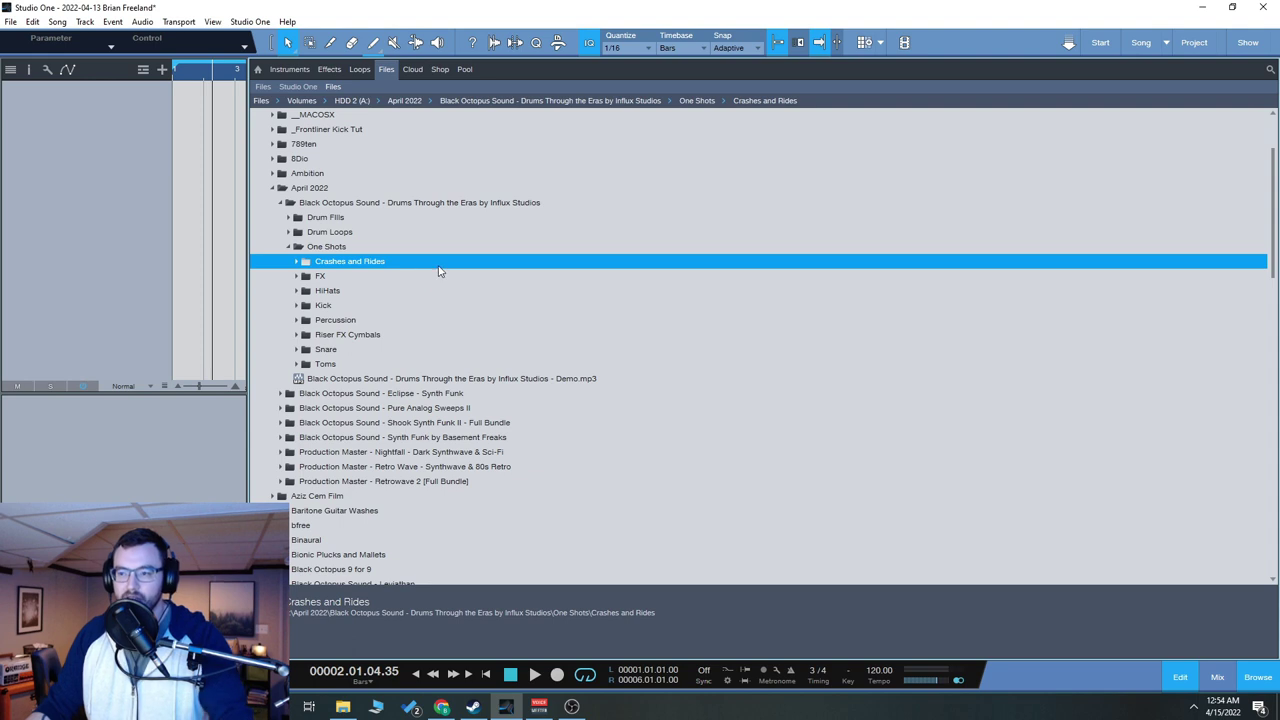
double_click(327, 290)
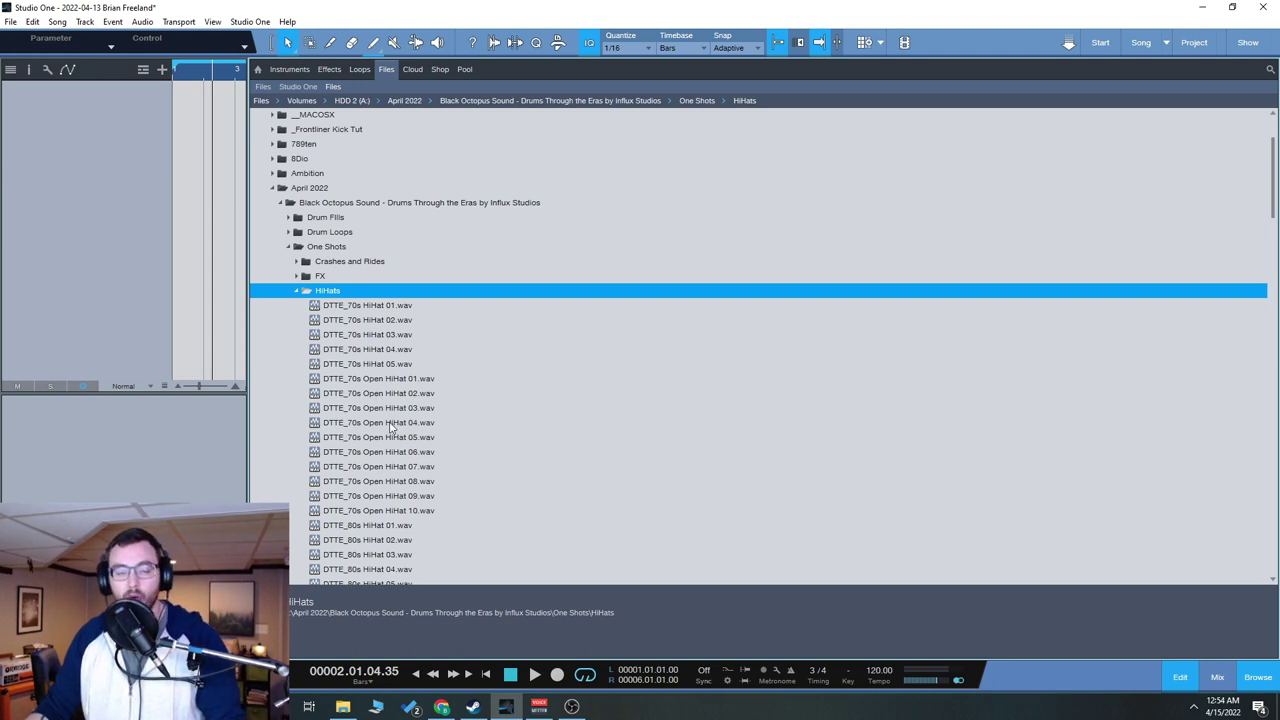
click(394, 380)
click(393, 408)
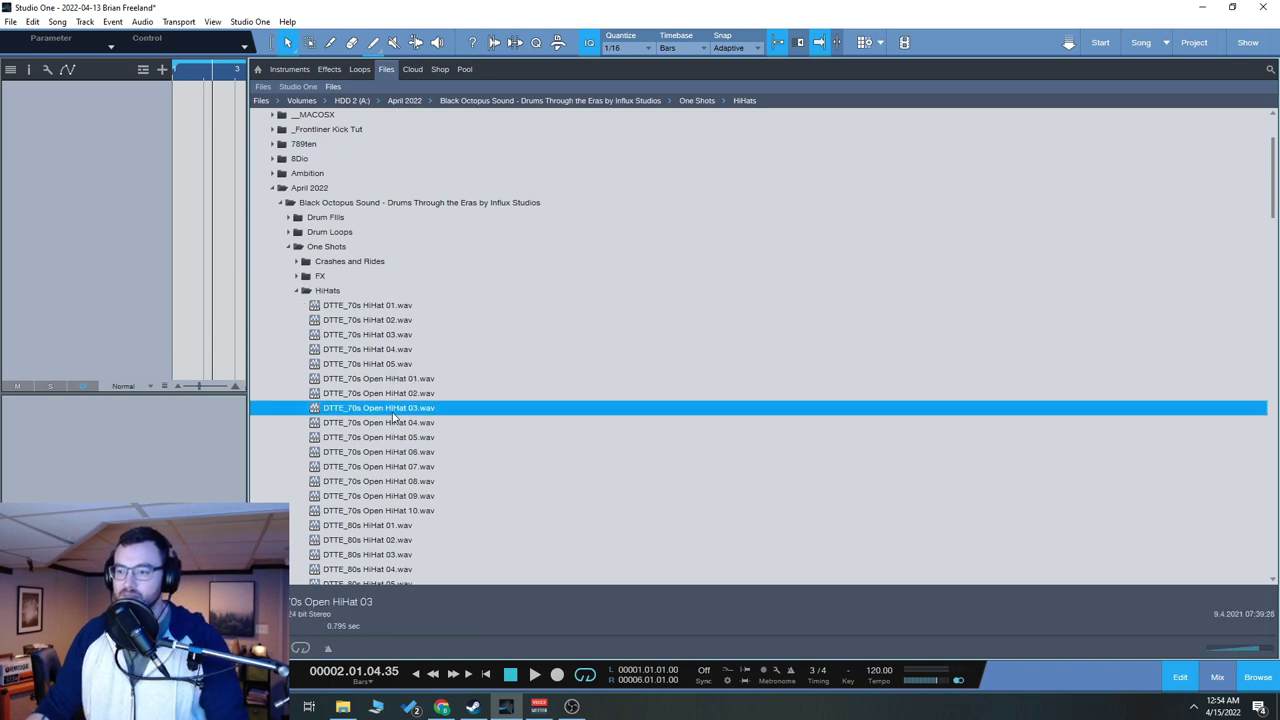
click(392, 437)
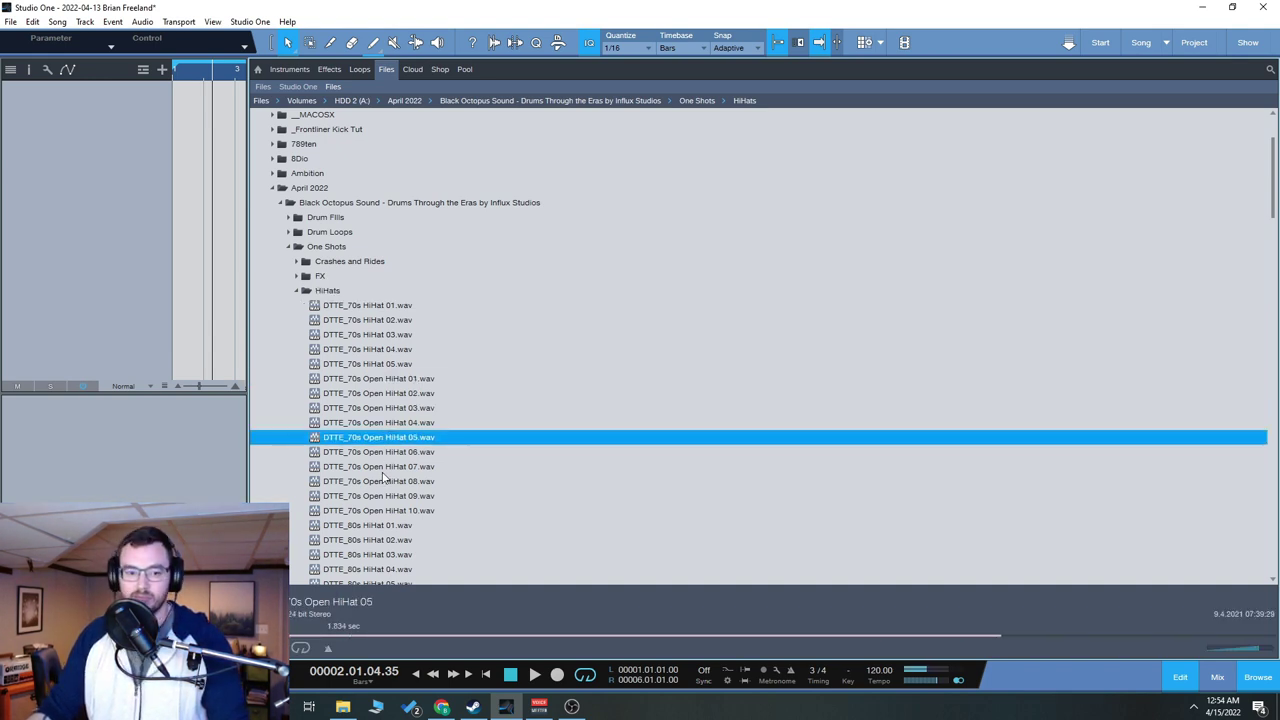
click(388, 466)
click(395, 582)
click(377, 379)
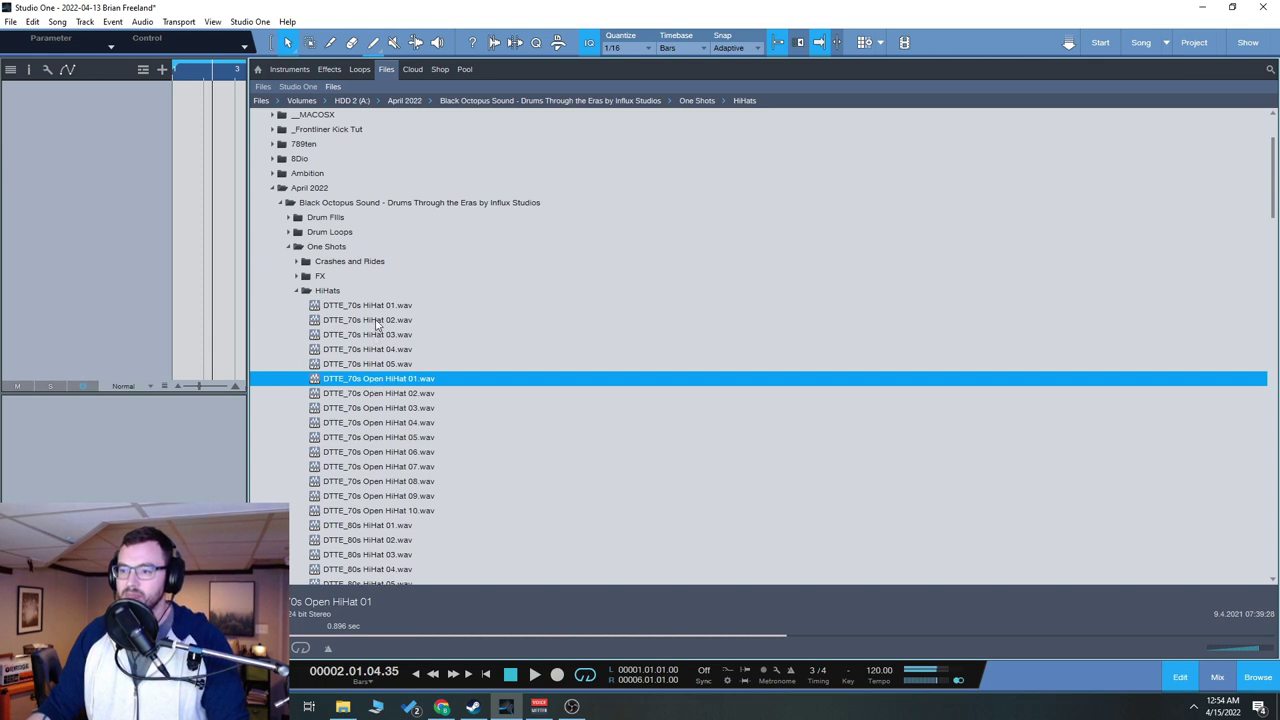
click(378, 321)
- Preview the 70s Crash 03 sample from the Crashes and Rides one-shots folder, and collapse that folder
click(297, 291)
double_click(337, 265)
click(346, 304)
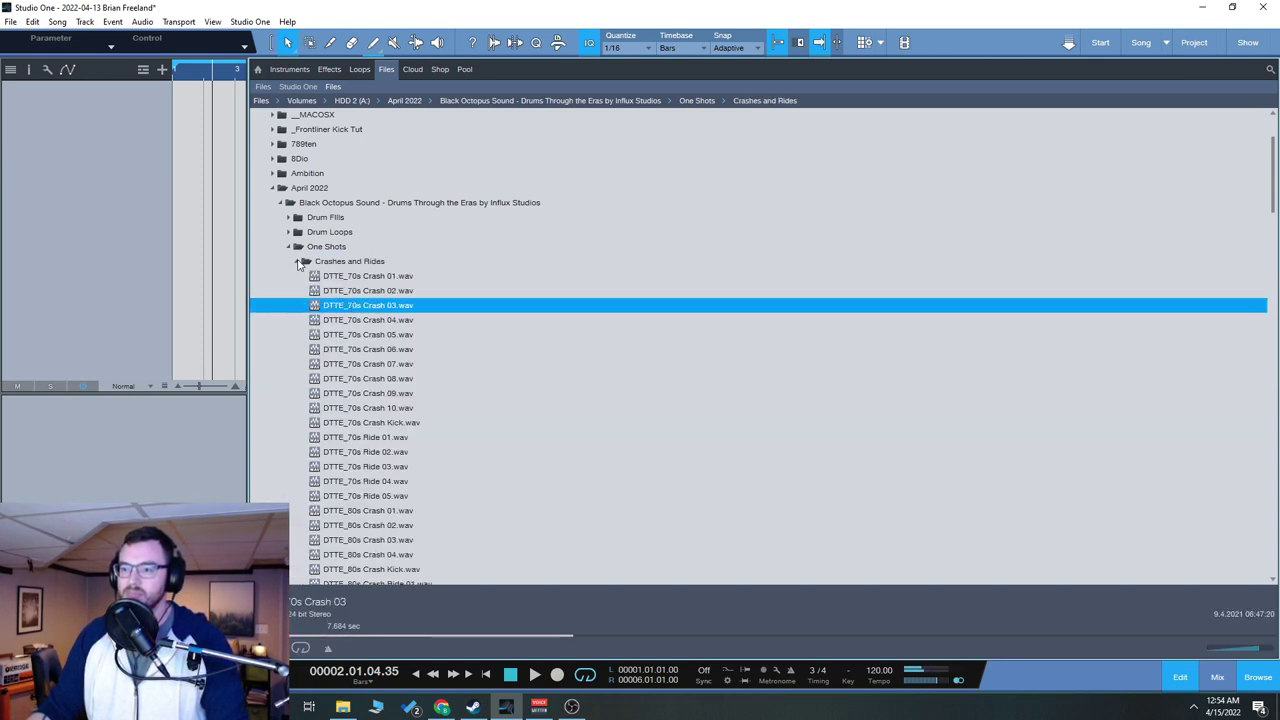
click(297, 261)
- Preview the Percussion one-shots in sequence from Bell 05 through the claps to Cowbell 02
double_click(335, 320)
click(356, 393)
key(Down)
key(Down)
key(Down)
key(Down)
key(Down)
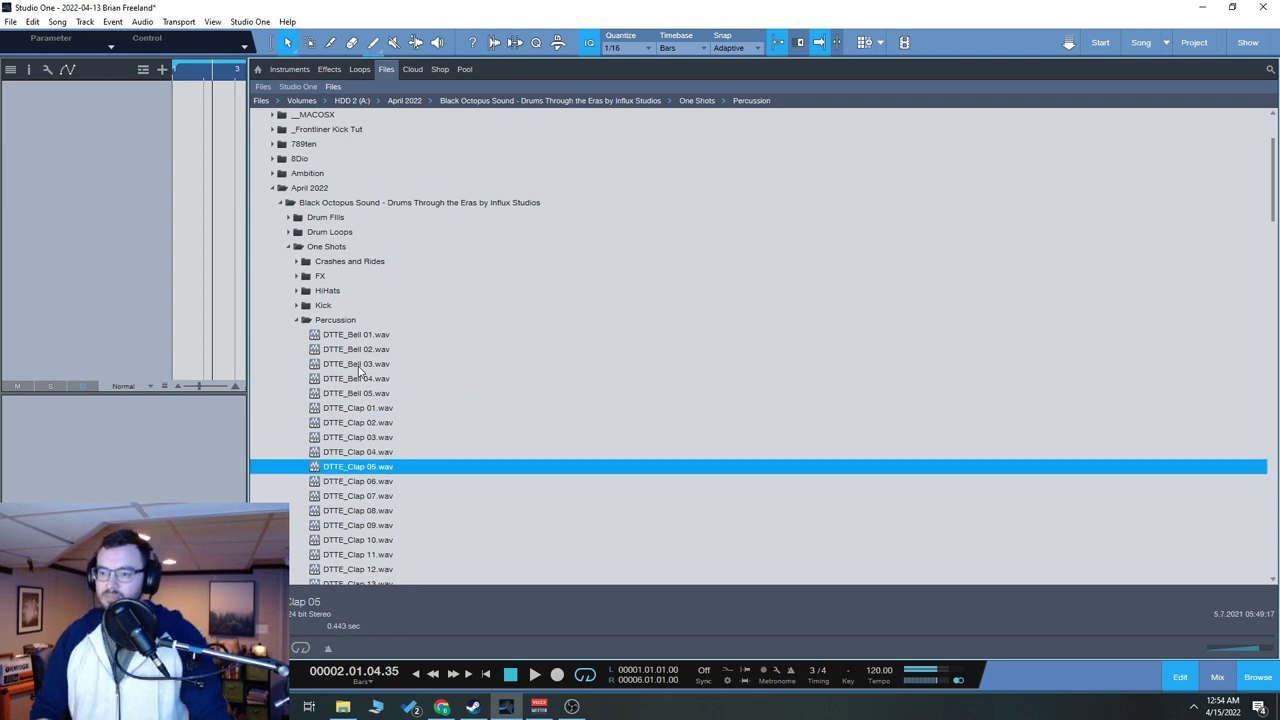
key(Down)
key(Down)
key(Down)
key(Down)
key(Down)
key(Down)
key(Down)
key(Down)
key(Down)
key(Down)
key(Down)
key(Down)
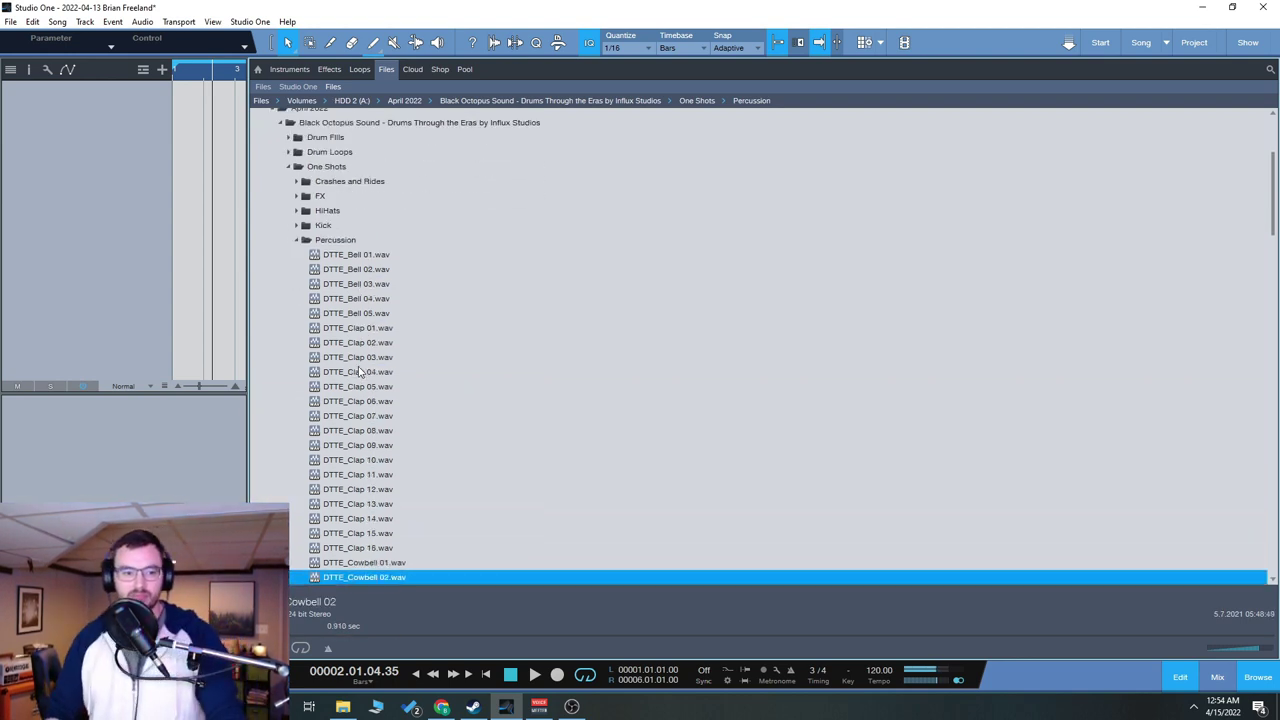
- Preview the Kick one-shots in sequence from 80s Kick 01 through the Lofi and Modern kicks
click(297, 225)
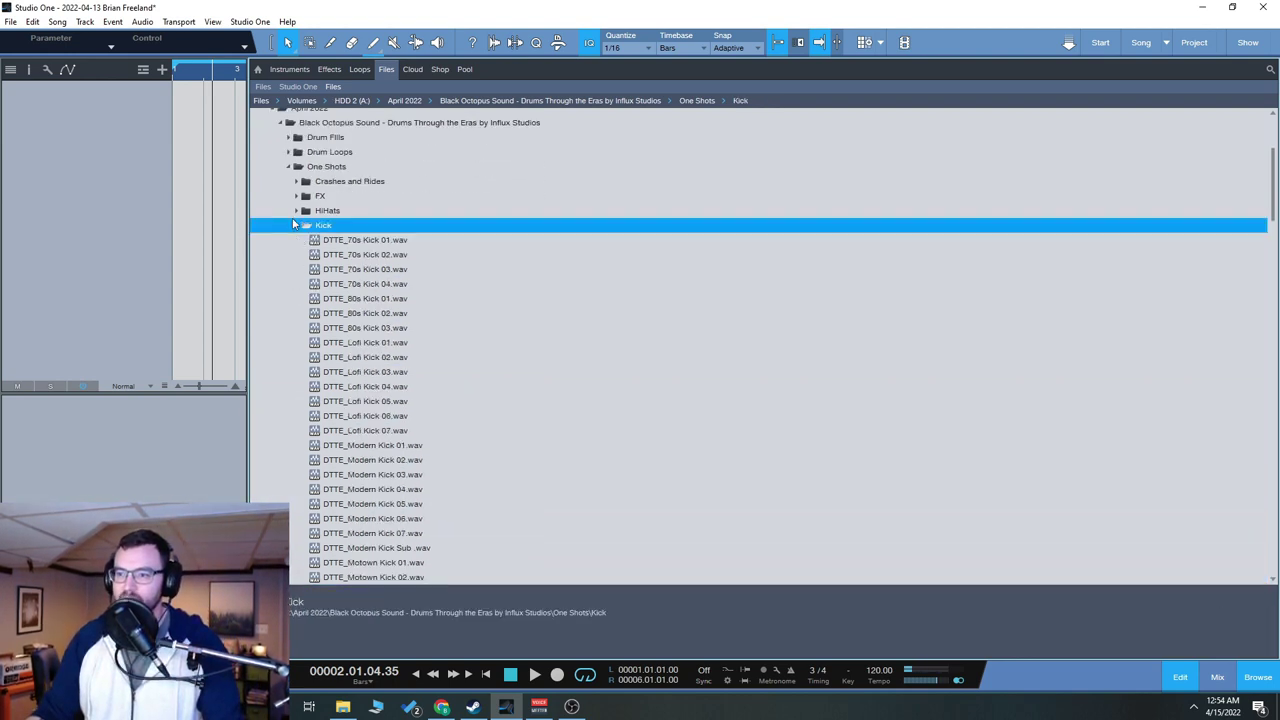
click(372, 298)
key(Down)
key(Down)
key(Down)
key(Down)
key(Down)
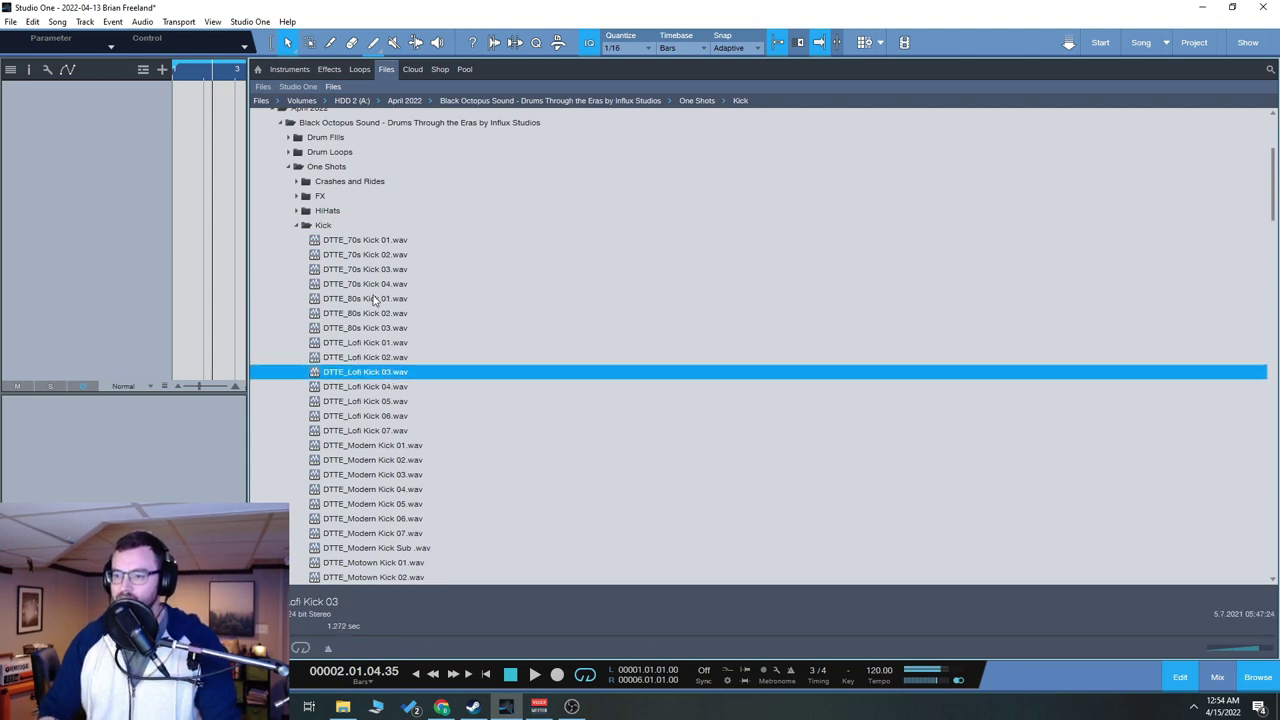
key(Down)
key(Down)
key(Down)
key(Down)
key(Down)
key(Down)
key(Down)
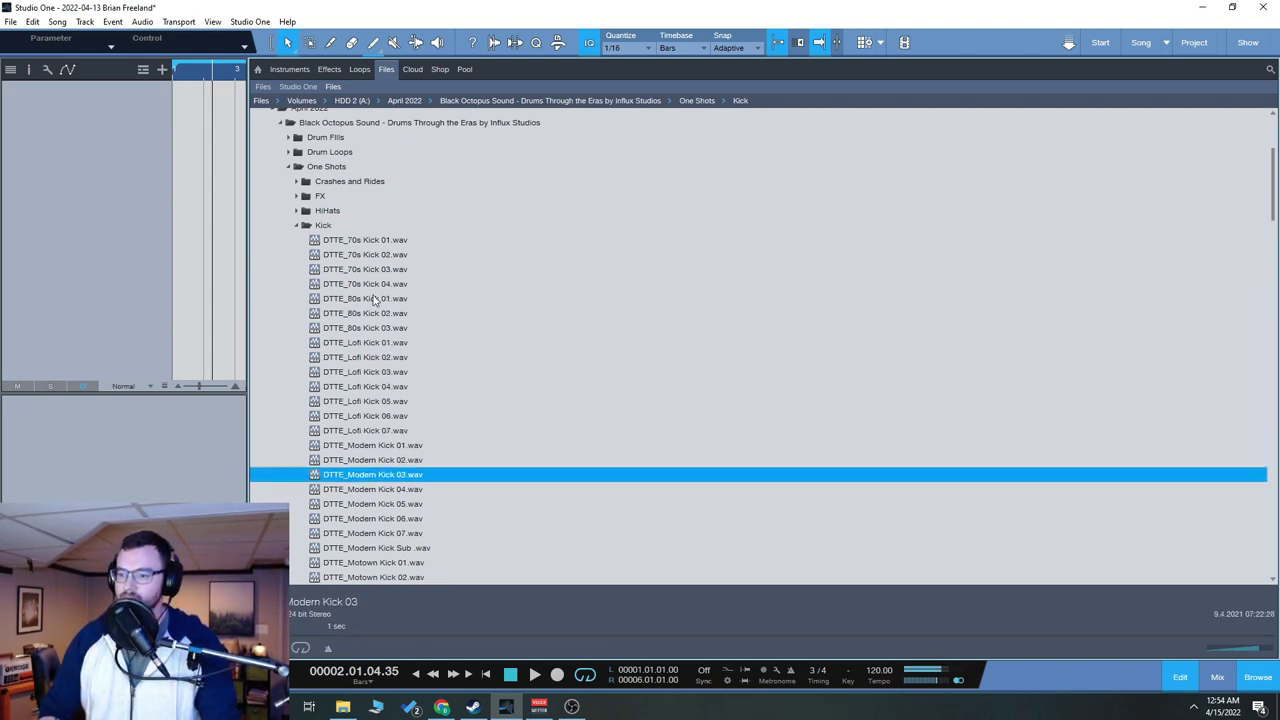
key(Down)
key(Down)
key(Down)
key(Down)
key(Down)
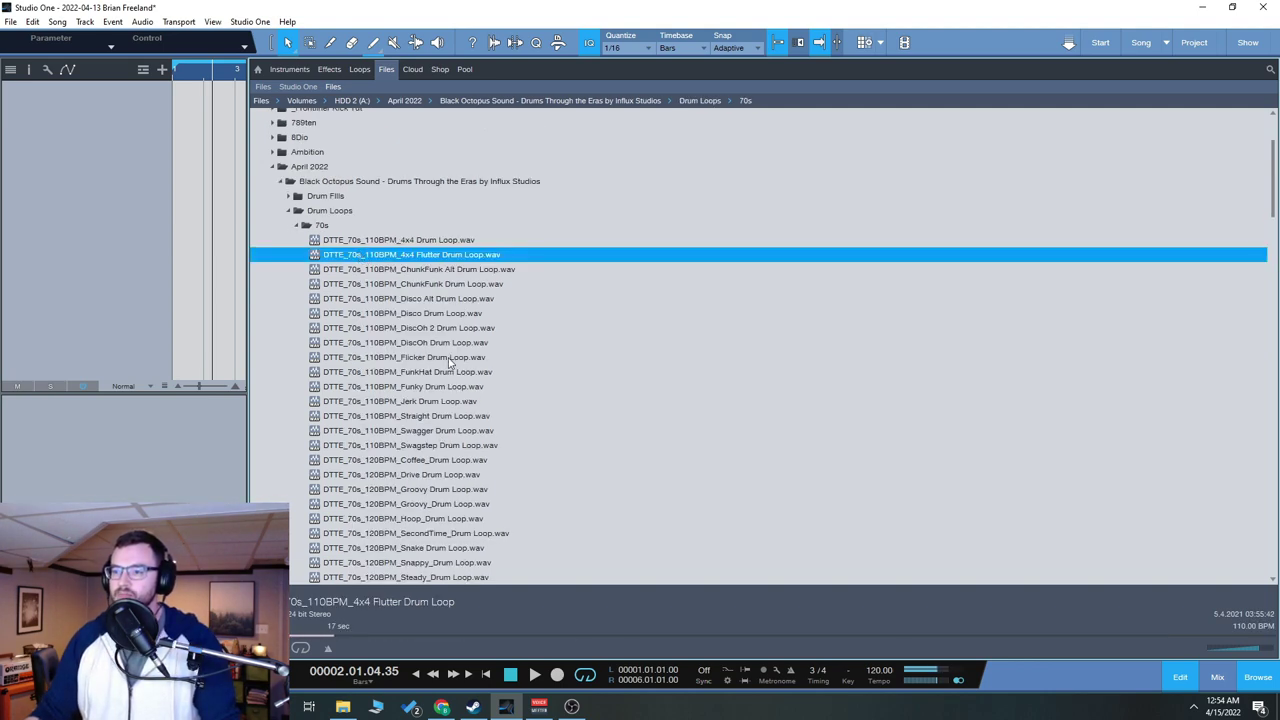
- Look through the 70s drum loops and preview the 110BPM ChunkFunk and 120BPM Hoop loops from the 80s folder
scroll(450, 365, down, 8)
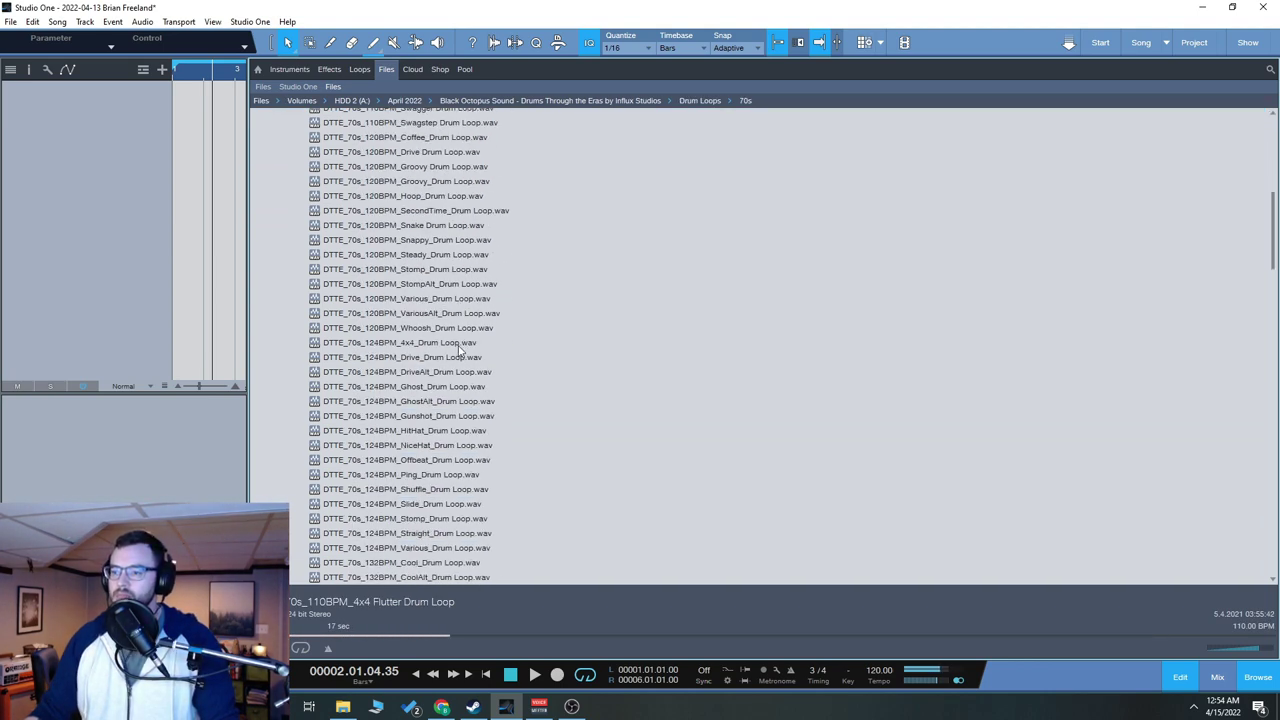
scroll(460, 349, down, 7)
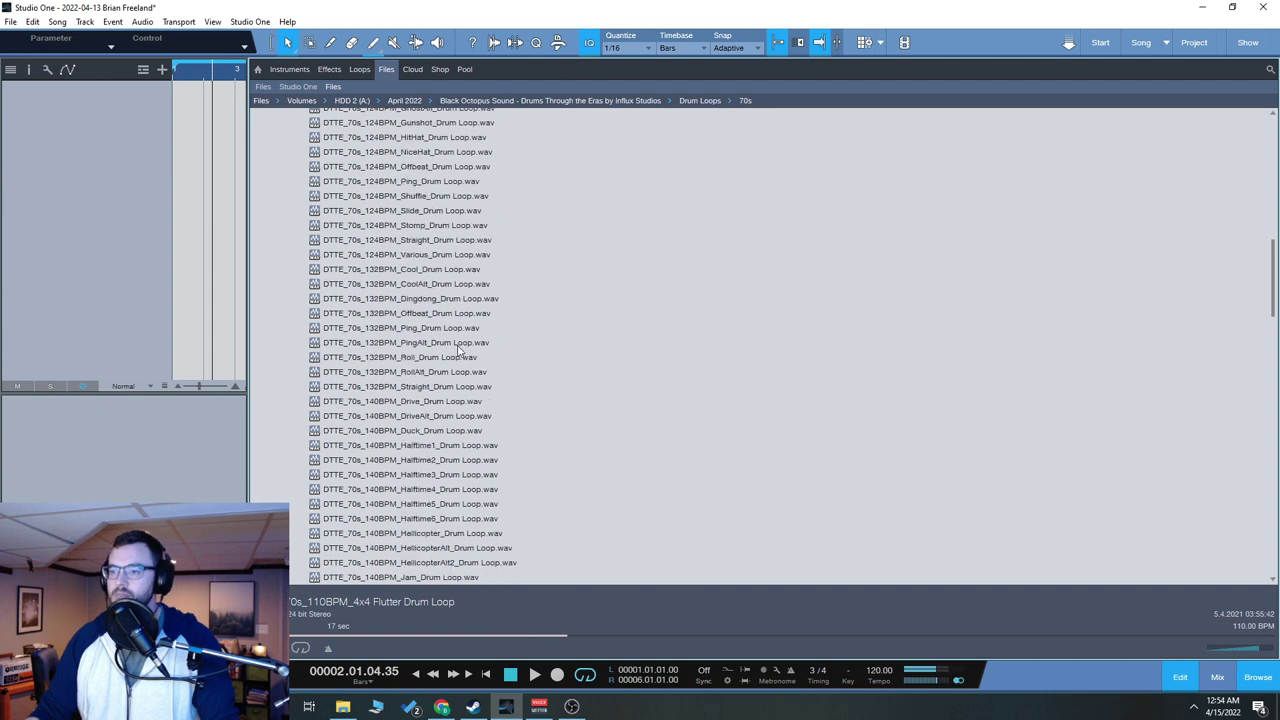
scroll(460, 348, down, 8)
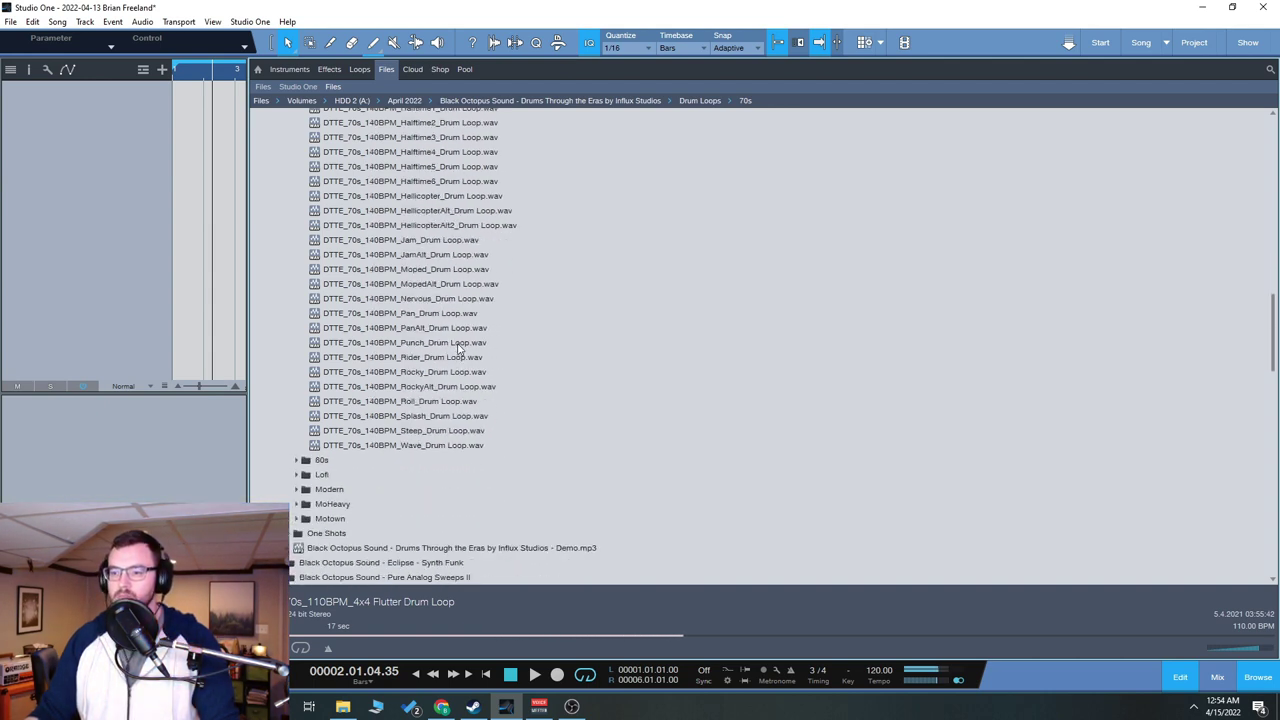
scroll(458, 348, down, 2)
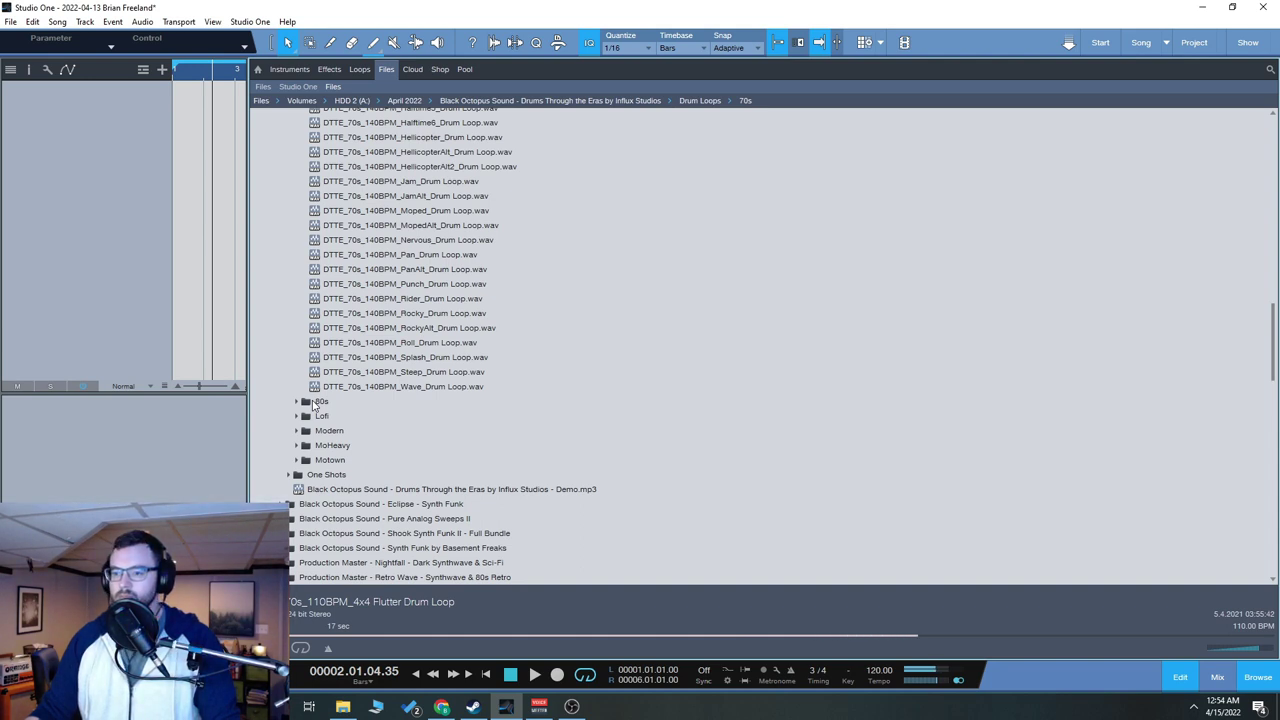
double_click(314, 402)
click(392, 460)
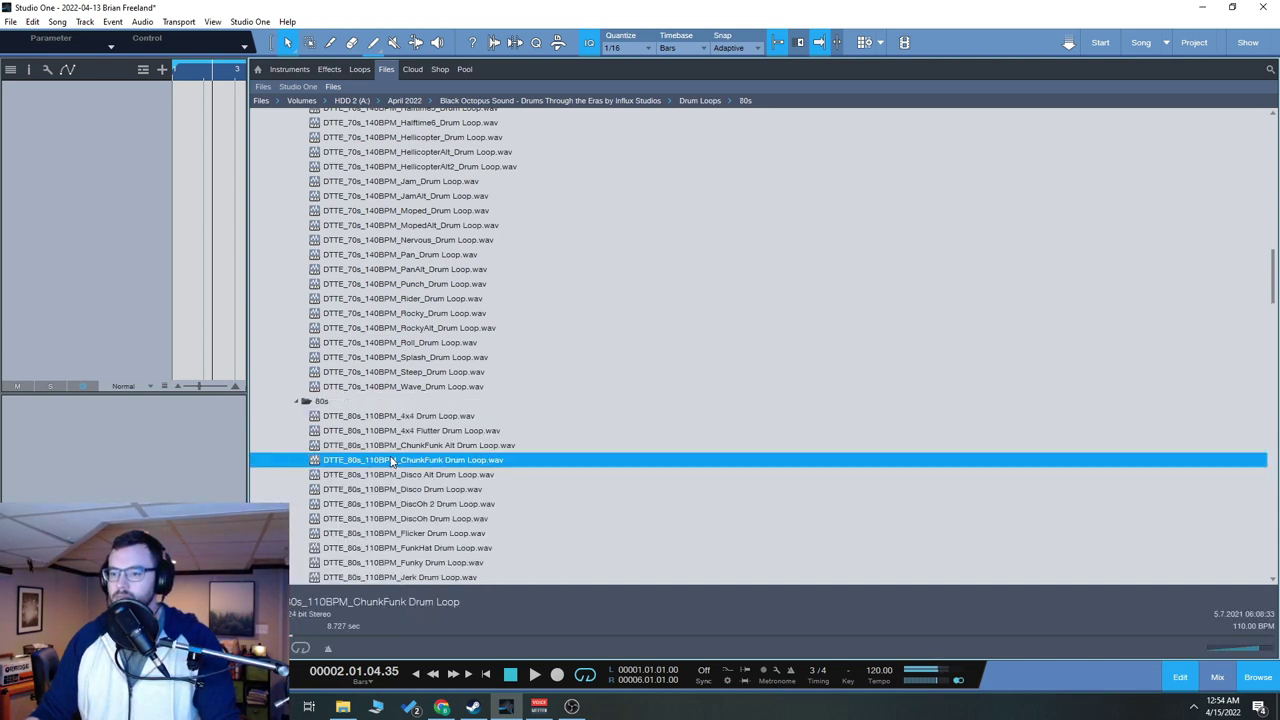
scroll(392, 462, down, 3)
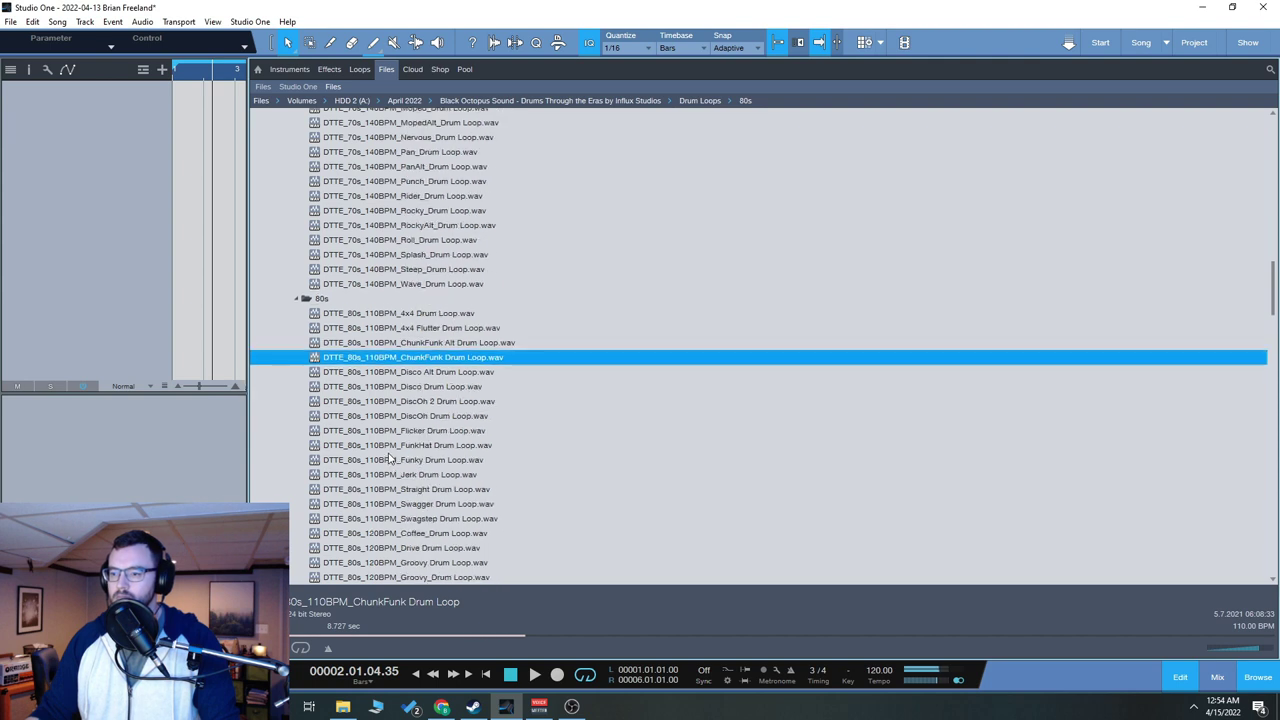
scroll(390, 455, down, 3)
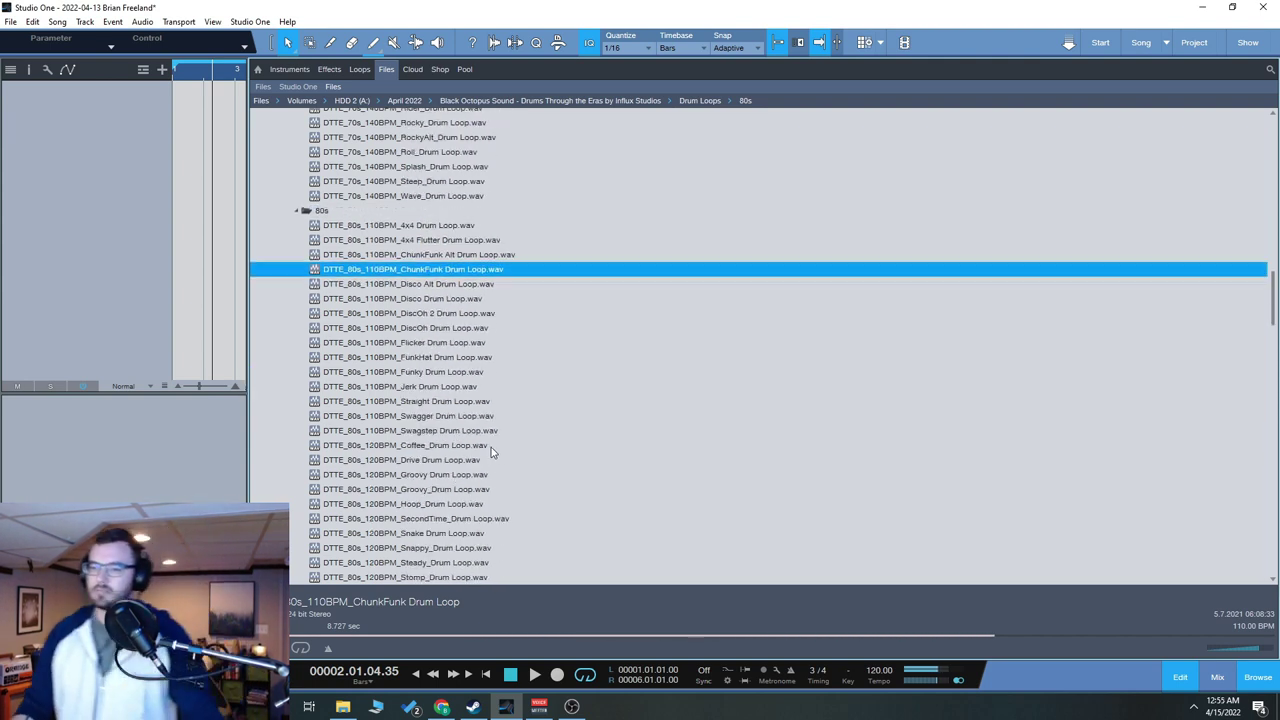
scroll(476, 455, down, 1)
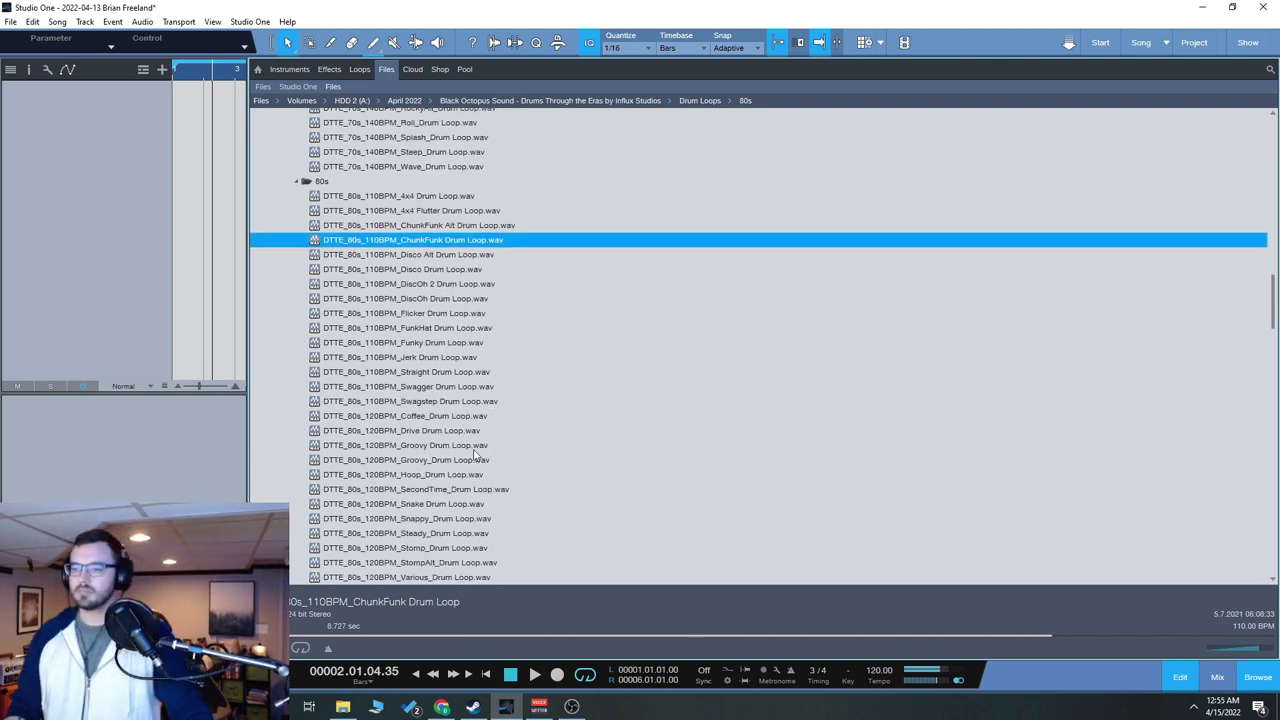
click(442, 476)
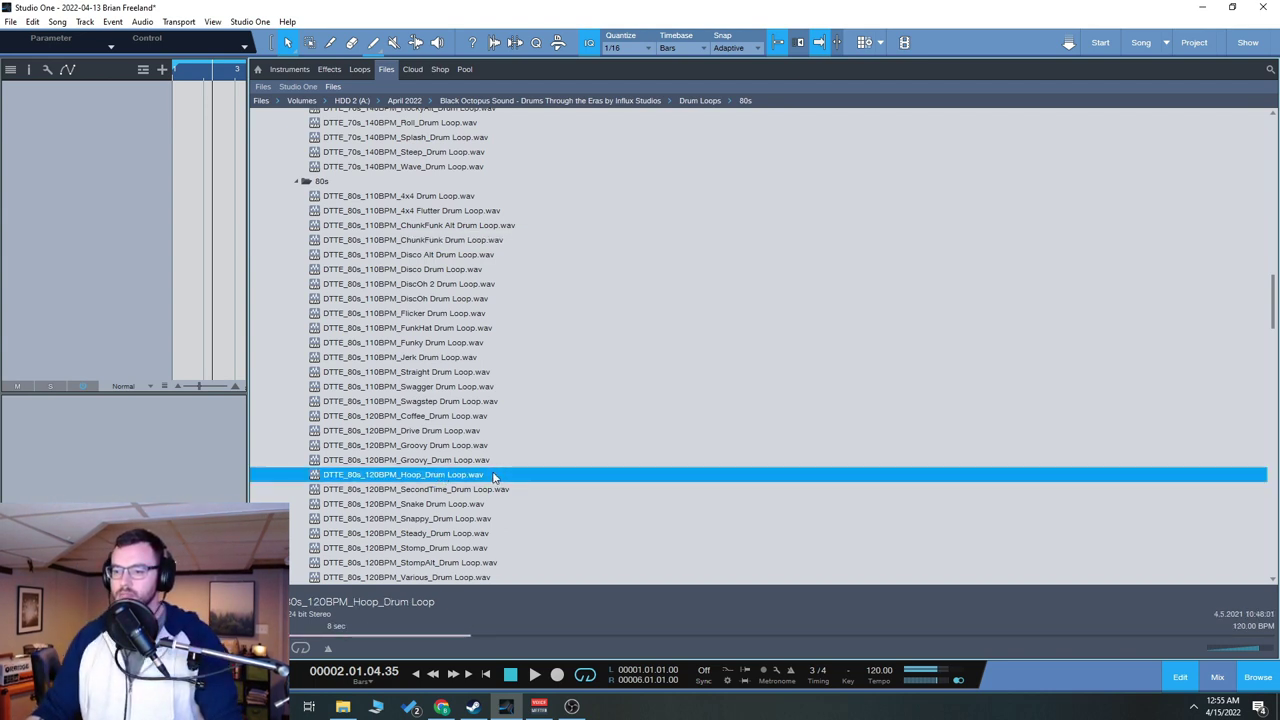
- Preview the 110BPM Disco Alt and 120BPM Stomp drum loops from the Lofi folder
scroll(495, 476, down, 3)
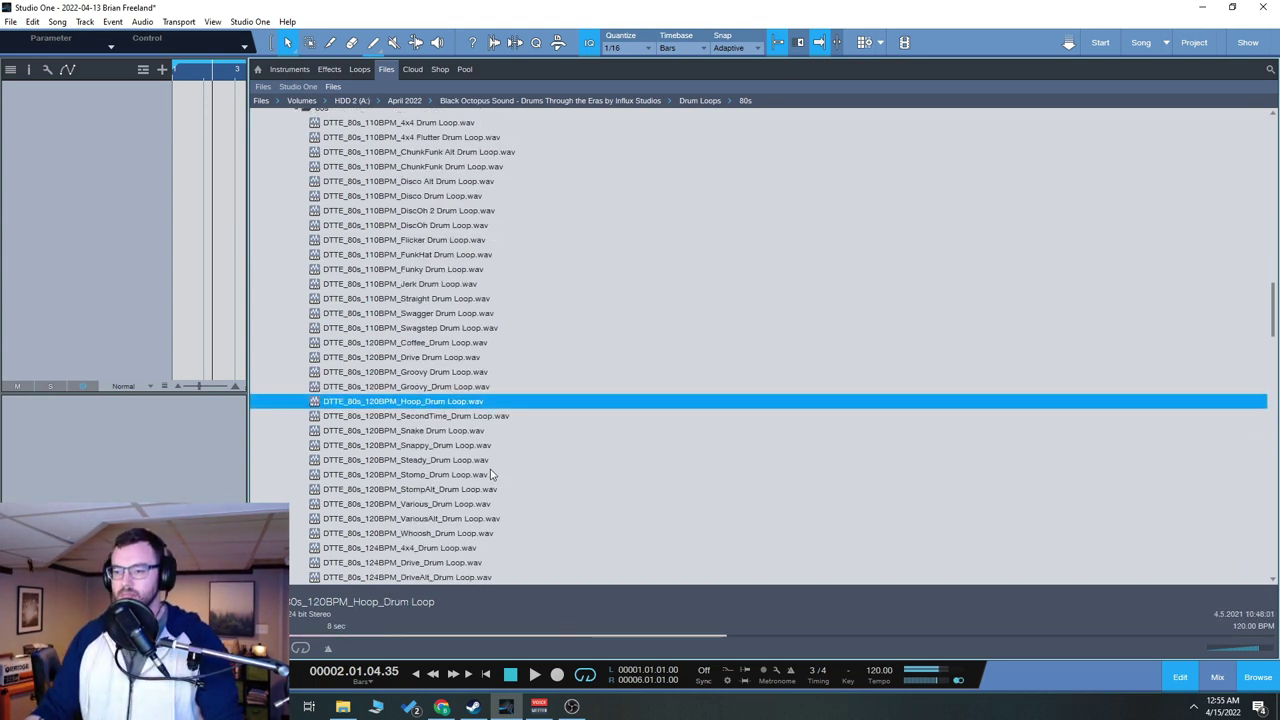
scroll(490, 474, down, 4)
scroll(491, 471, down, 4)
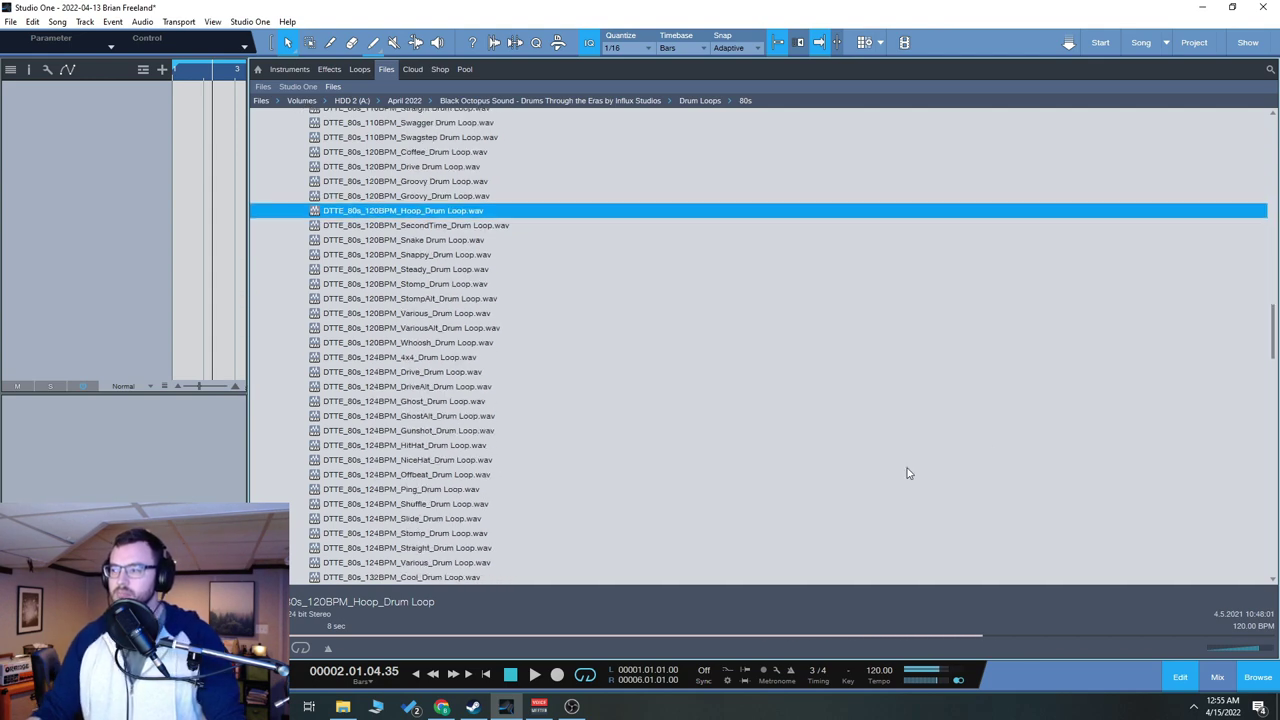
drag(1270, 318, 1270, 423)
double_click(325, 195)
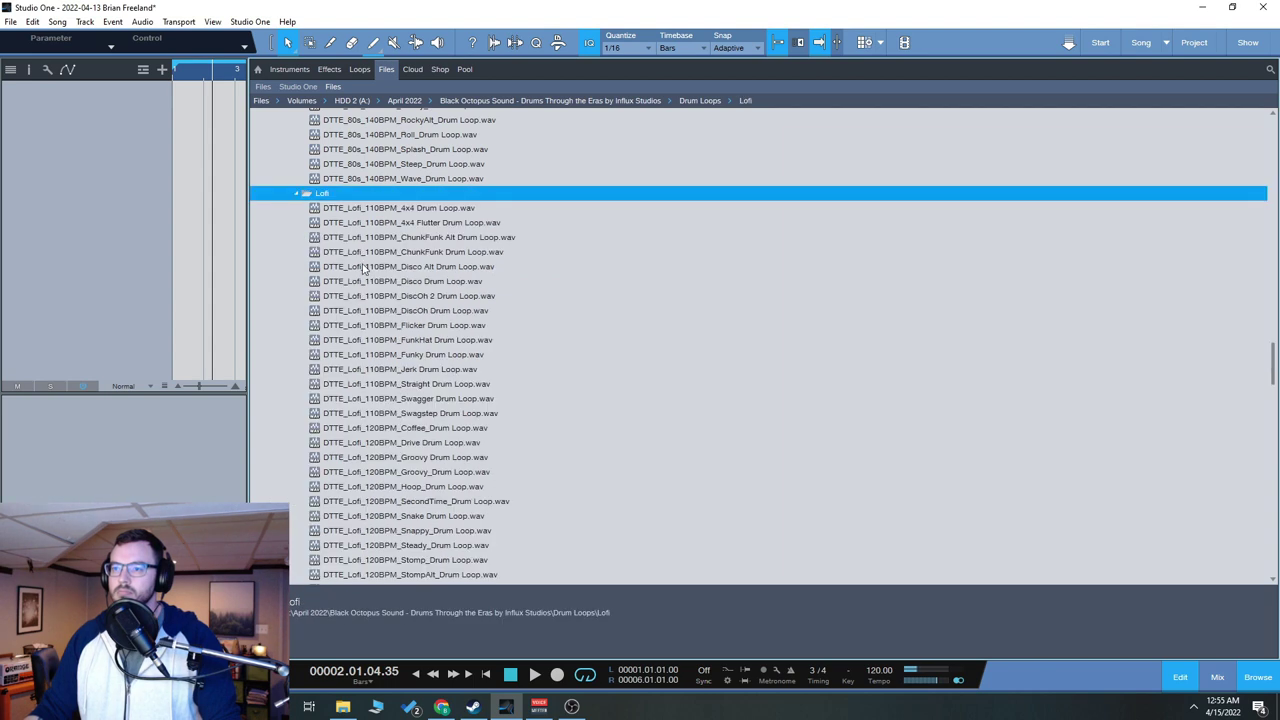
click(366, 268)
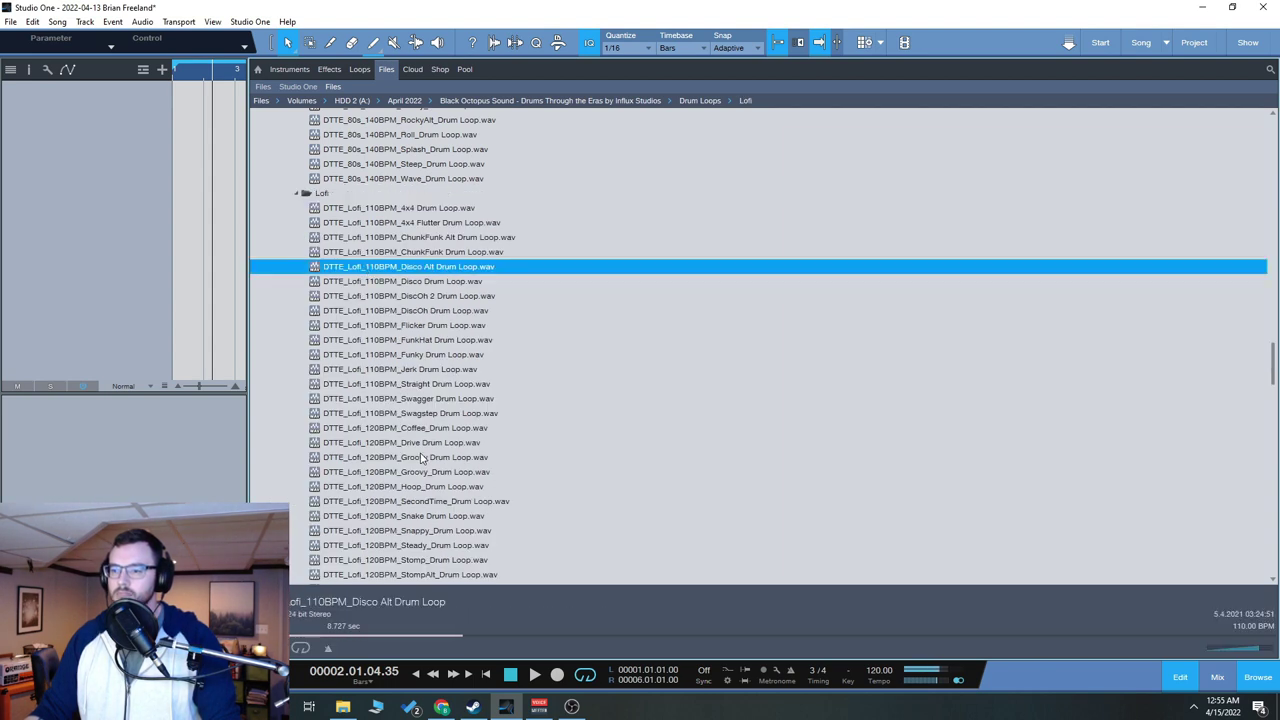
click(447, 561)
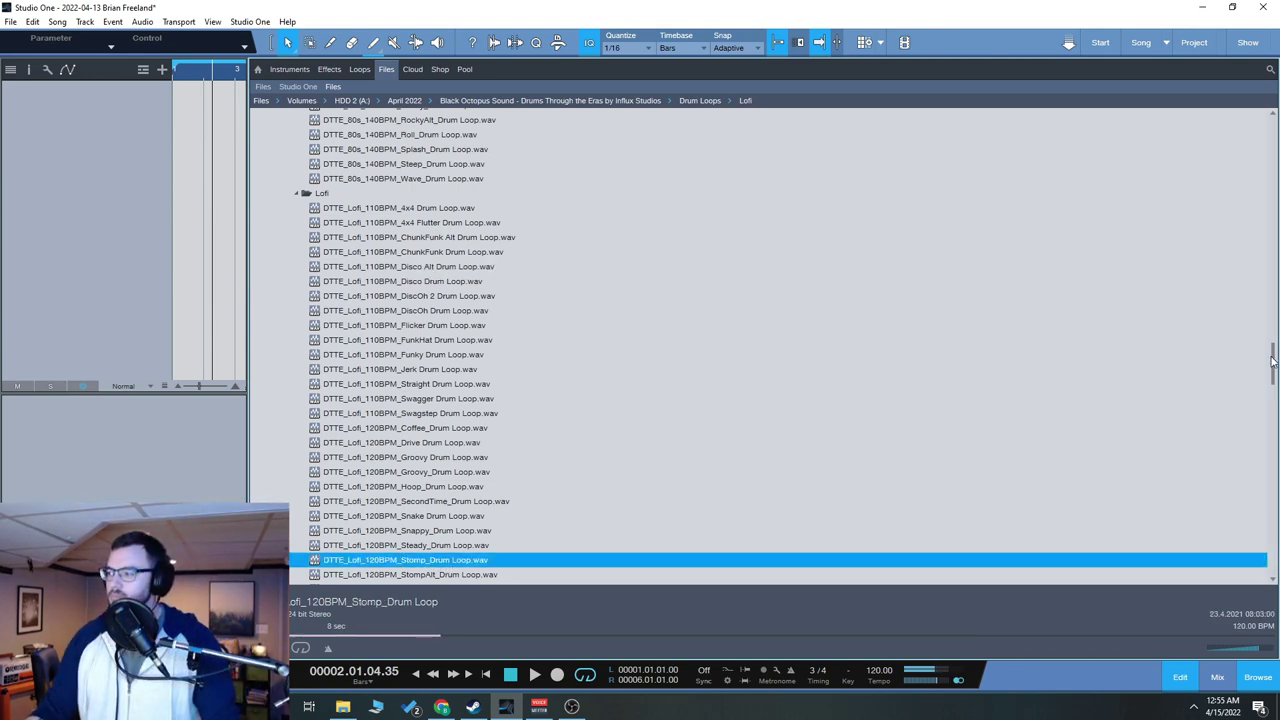
- Preview the 110BPM DiscOh drum loop from the Modern folder and look through the rest of its loops
drag(1273, 363, 1272, 458)
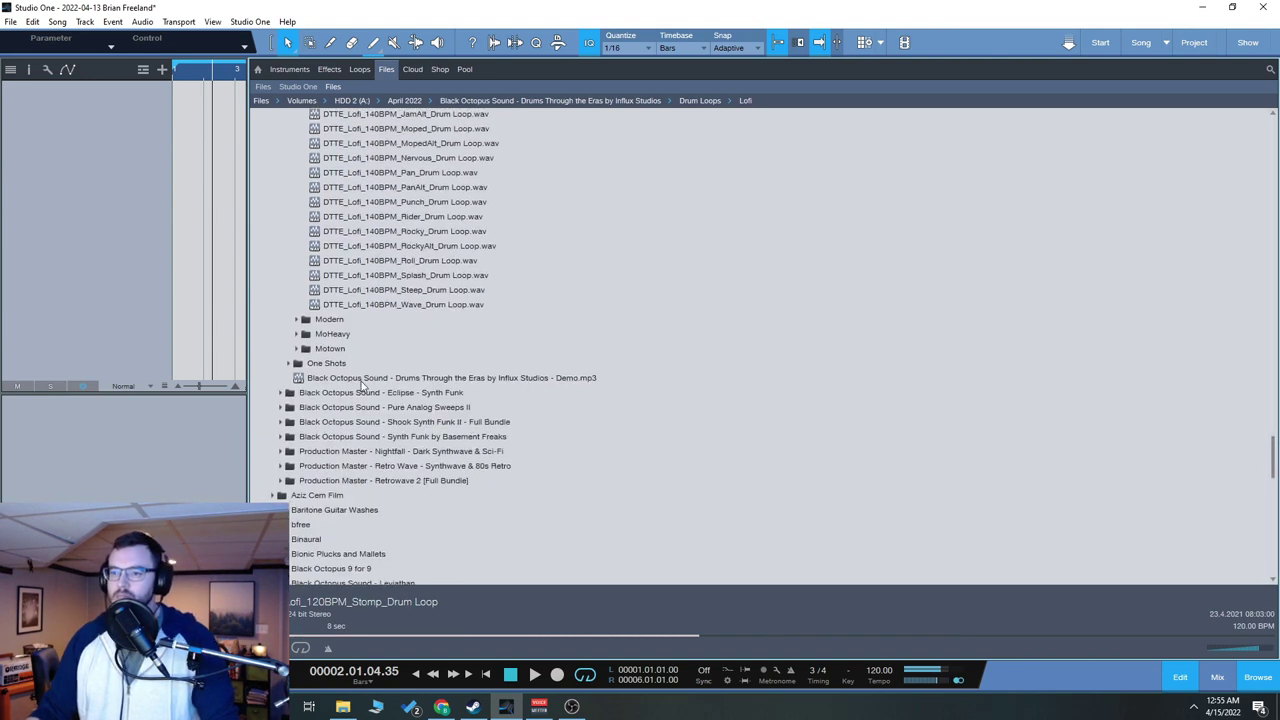
double_click(337, 321)
click(404, 440)
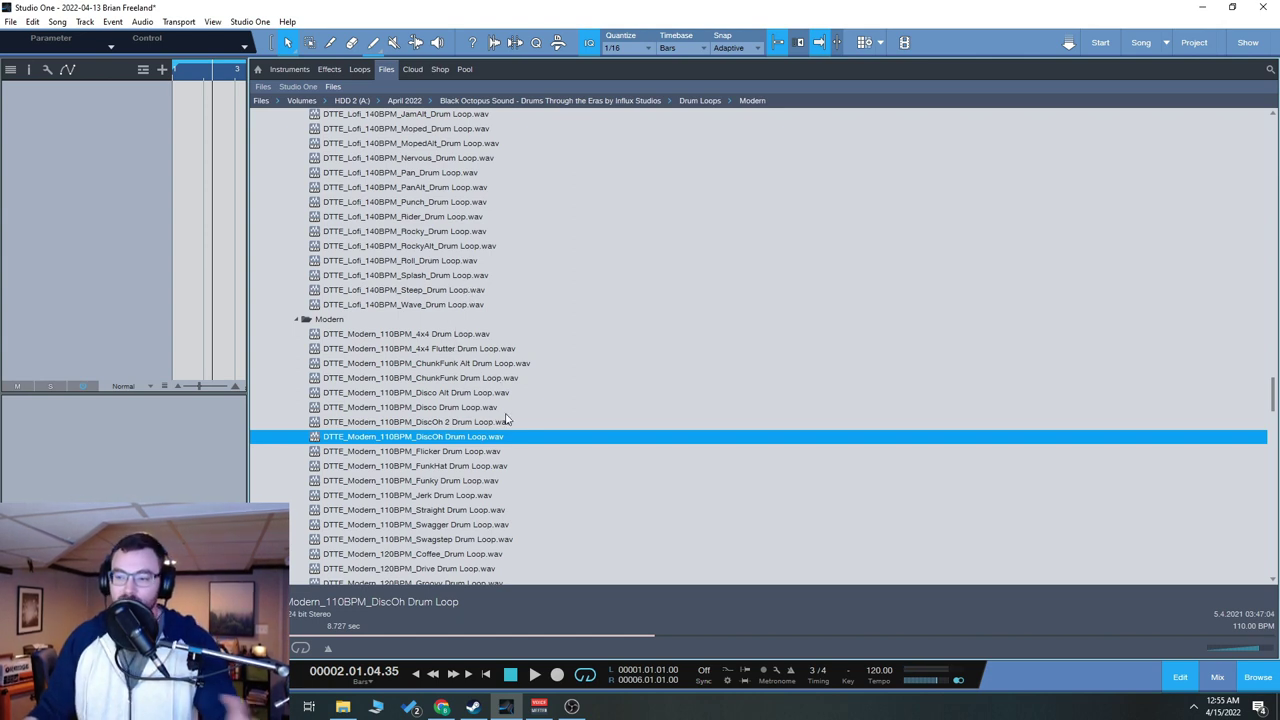
scroll(500, 490, down, 2)
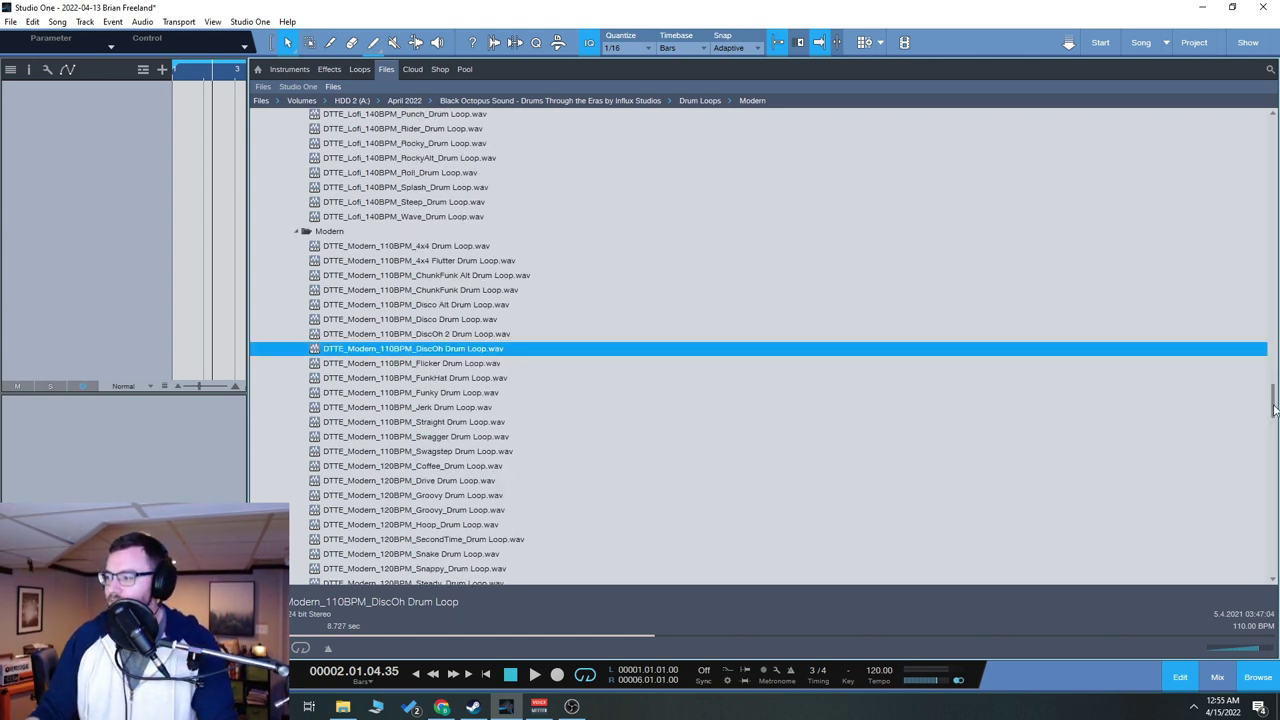
drag(1273, 405, 1273, 490)
scroll(503, 385, up, 3)
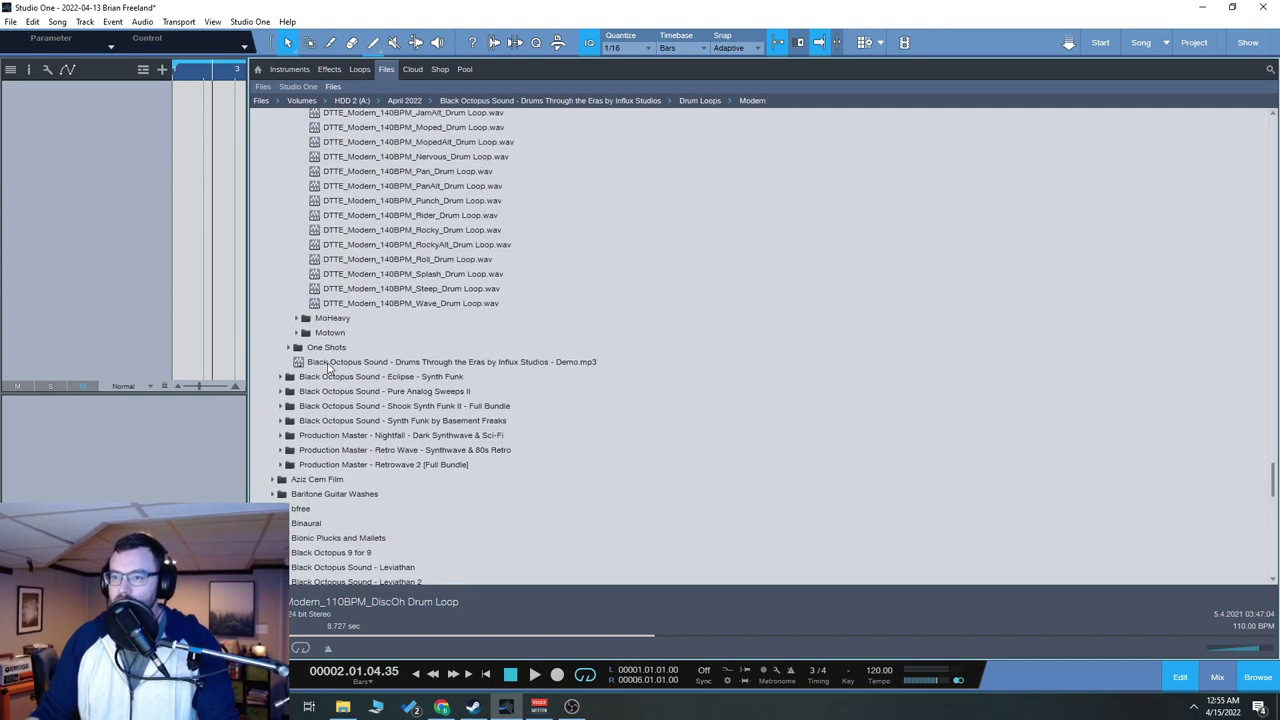
- Open the Vocals folder of the Eclipse - Synth Funk pack and preview the 110 BPM Be With U vocal in A#m
click(337, 378)
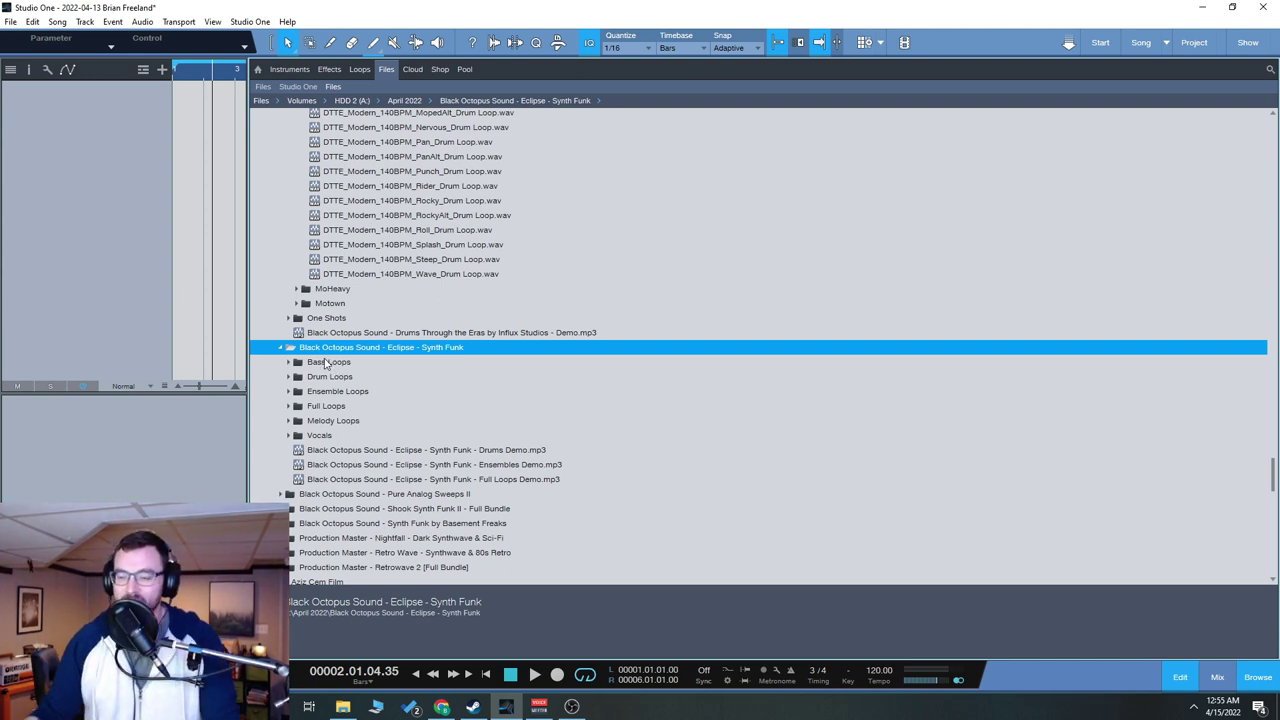
click(322, 436)
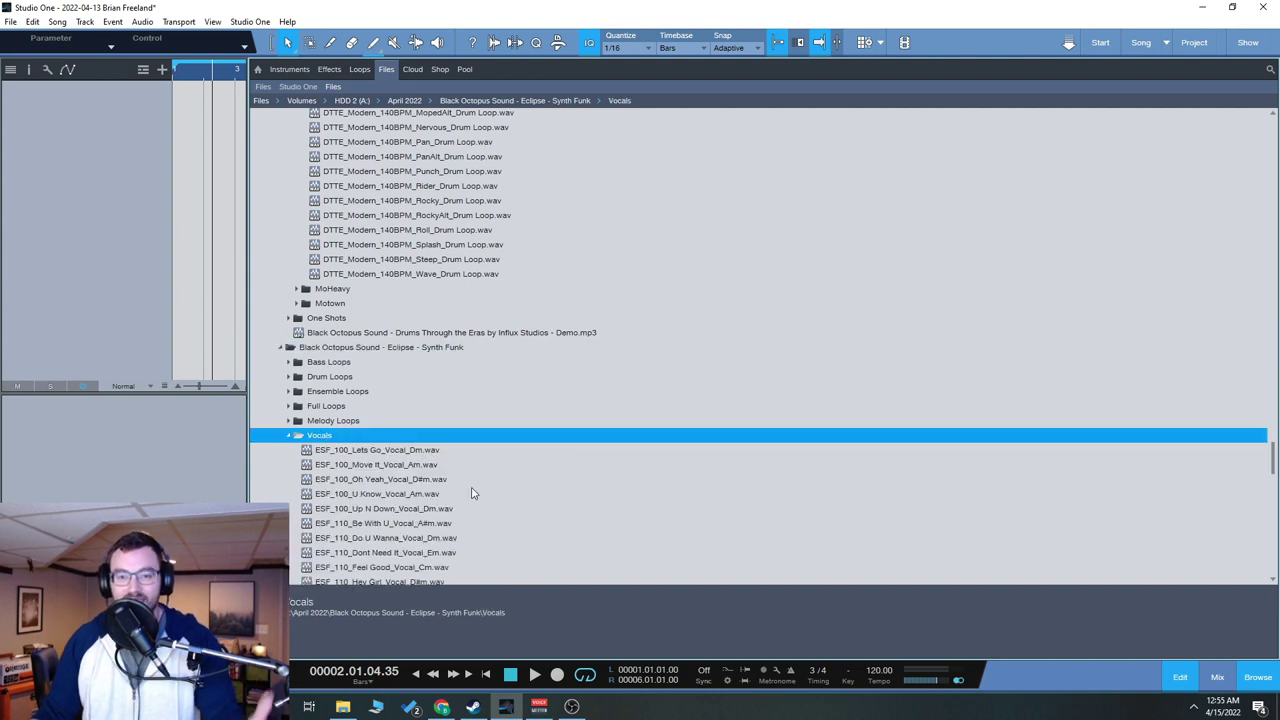
click(414, 523)
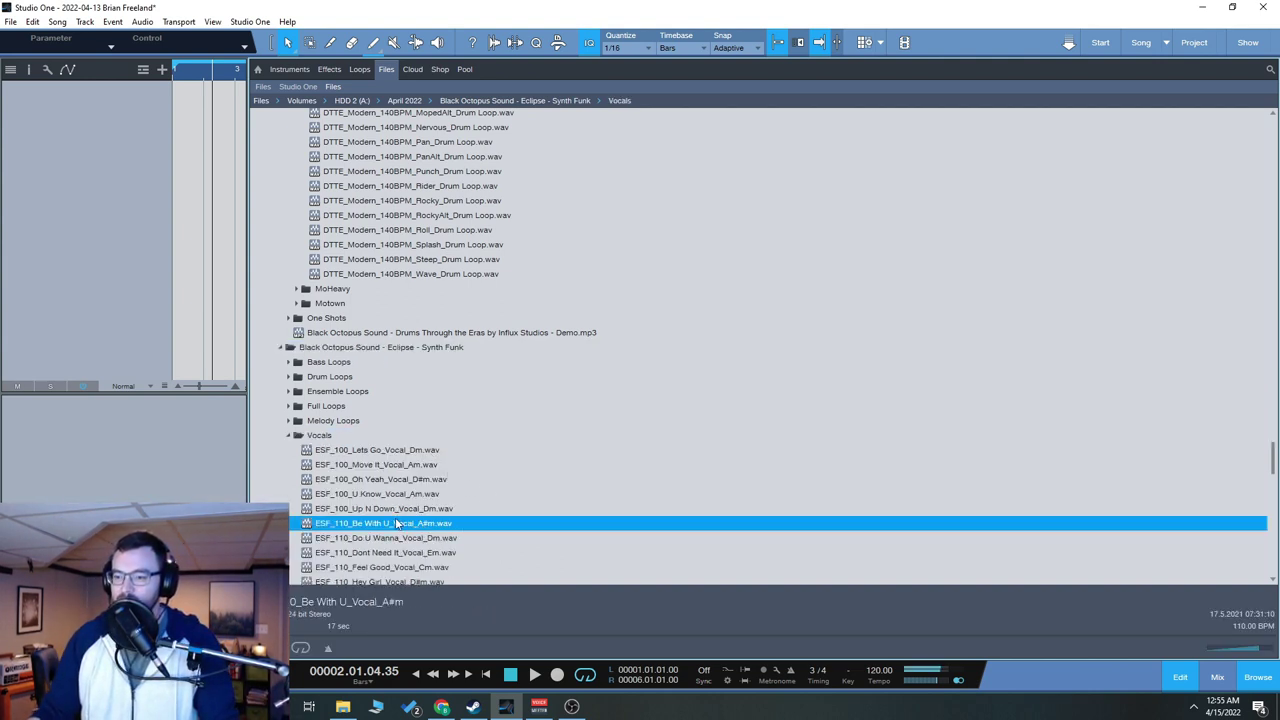
scroll(455, 523, down, 2)
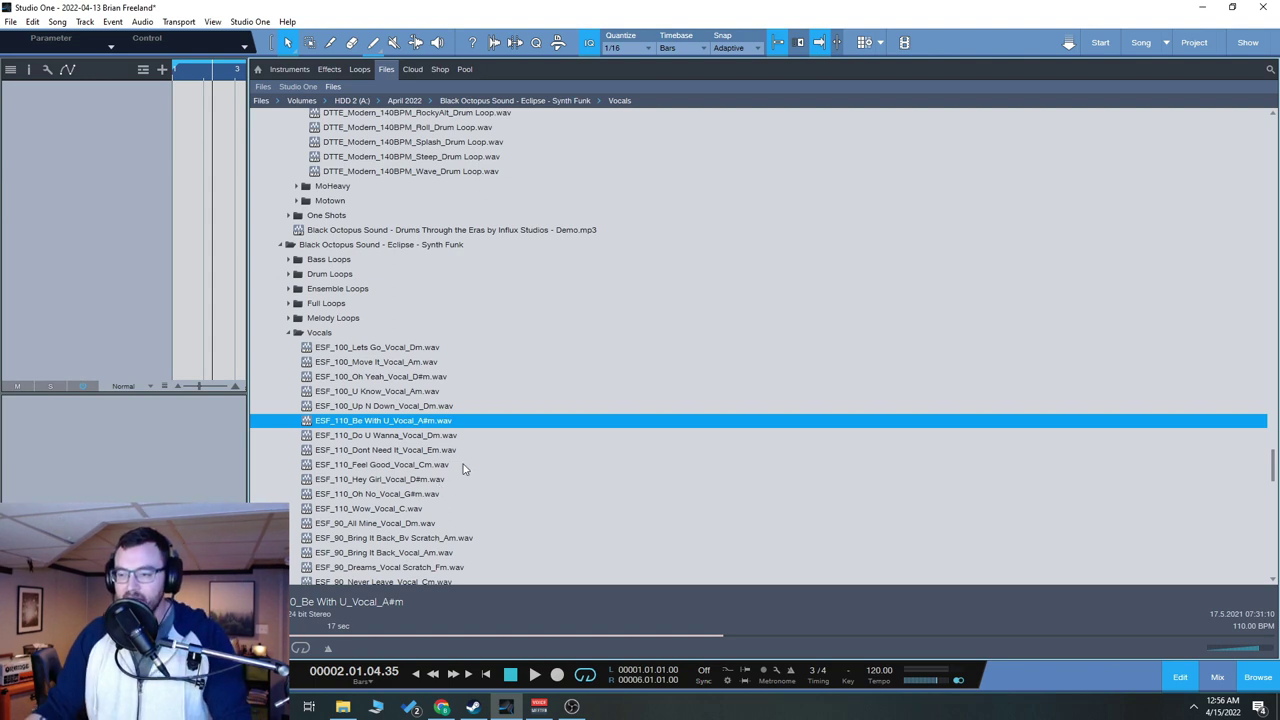
- Collapse the Vocals folder and preview the Eclipse - Synth Funk Full Loops demo
click(289, 332)
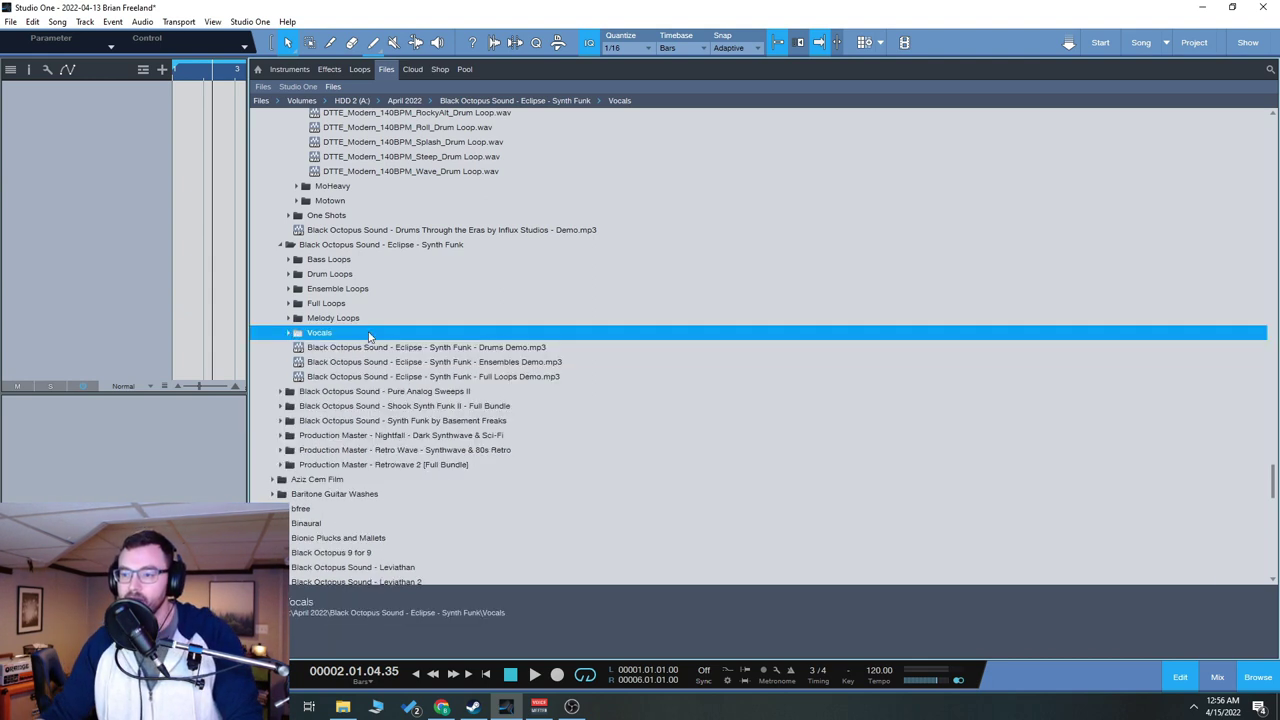
click(446, 377)
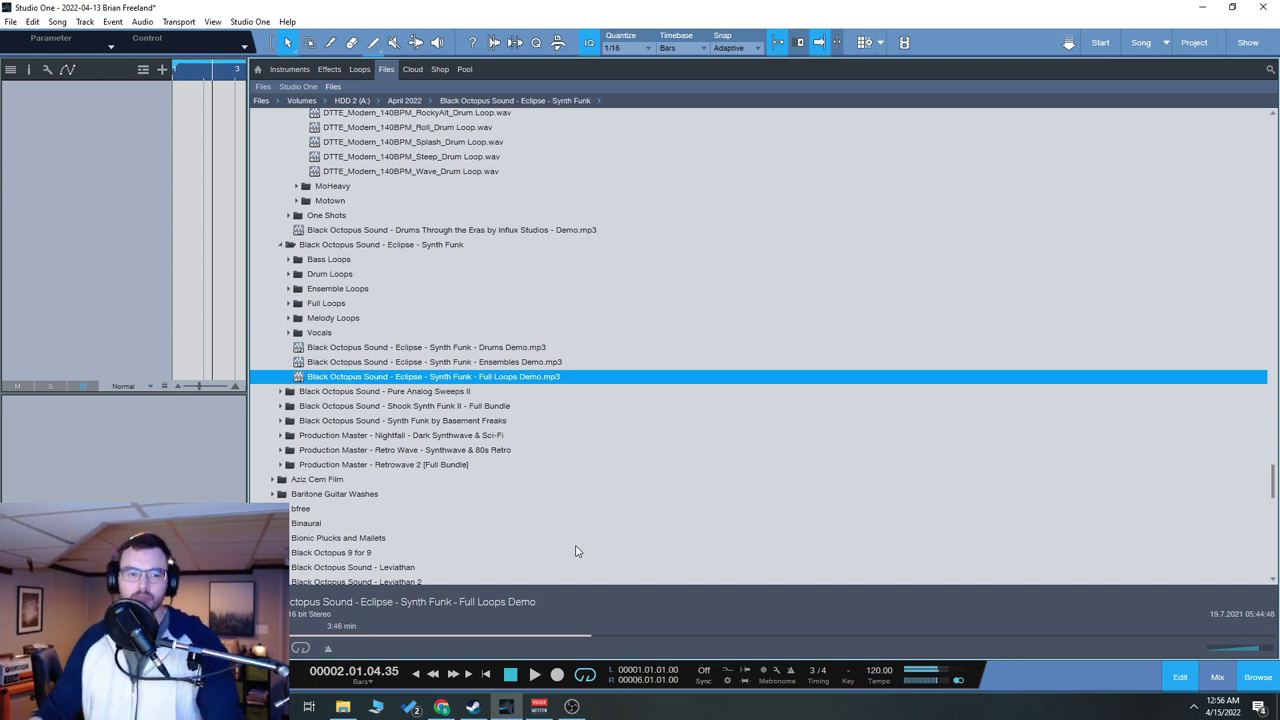
click(510, 677)
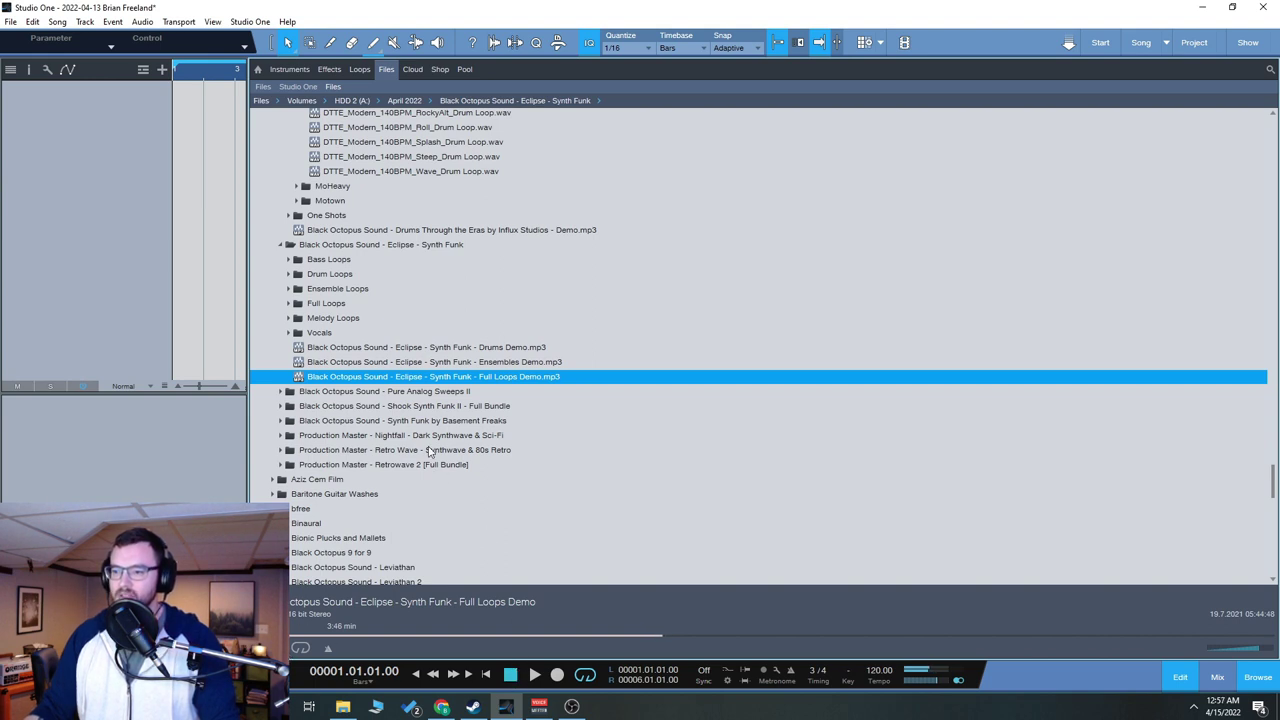
- Open the B folder of the Pure Analog Sweeps II pack and preview Sweep FX B_04 and B_09
double_click(440, 392)
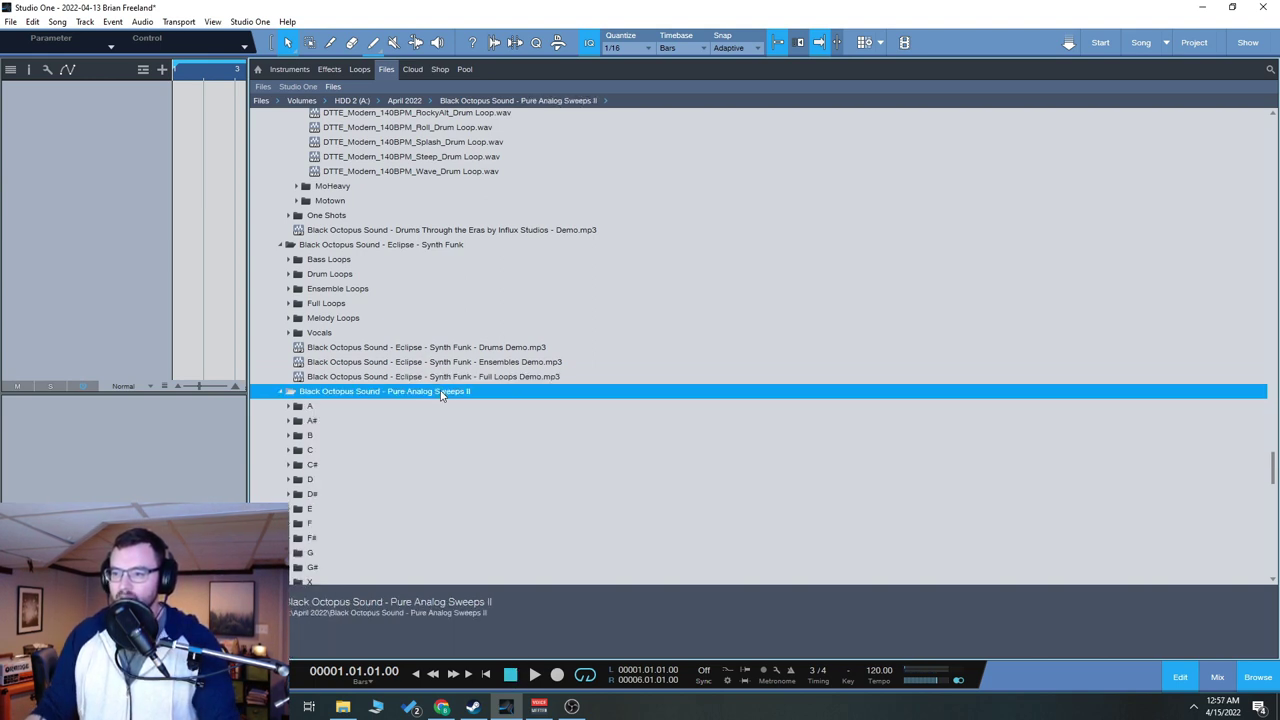
scroll(330, 460, down, 3)
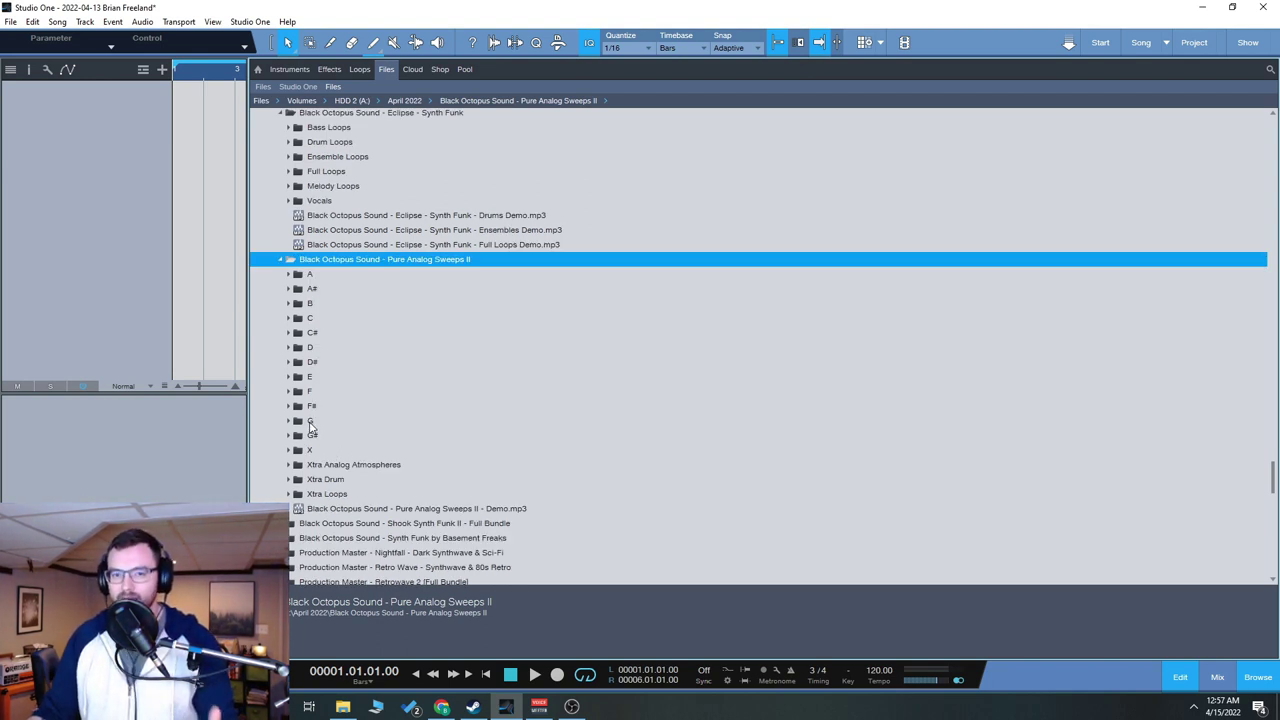
double_click(315, 306)
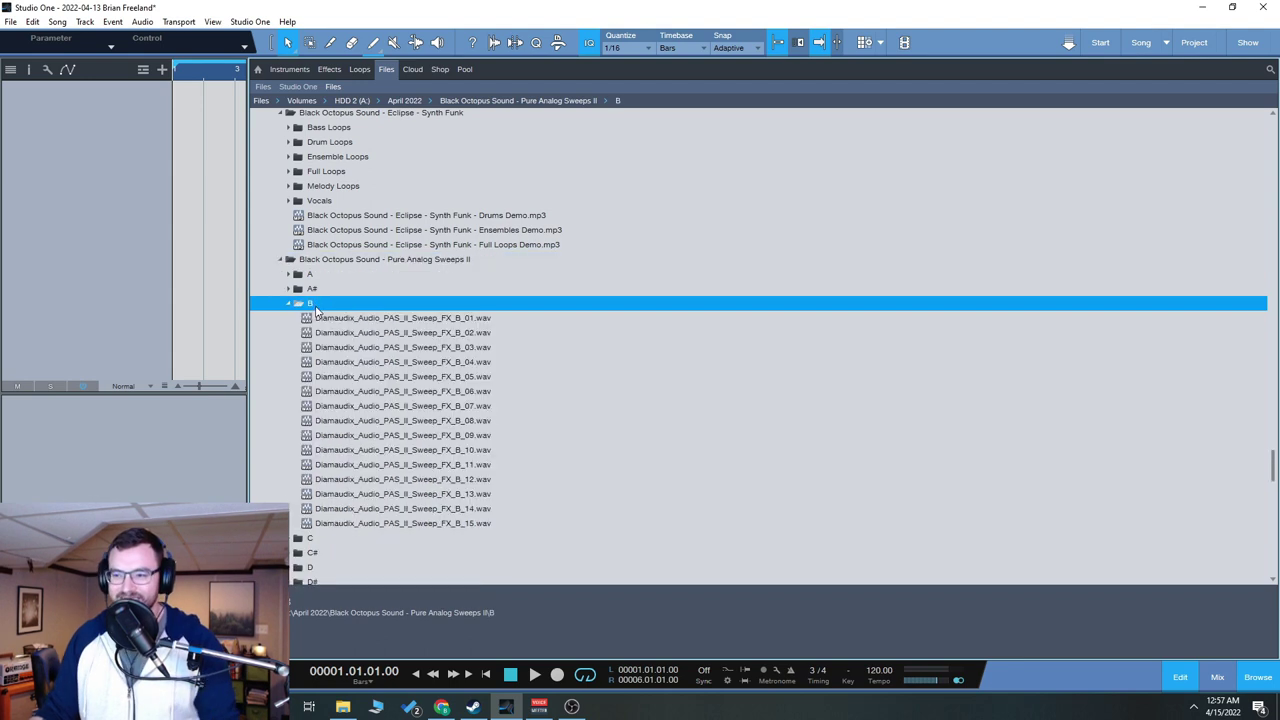
click(433, 362)
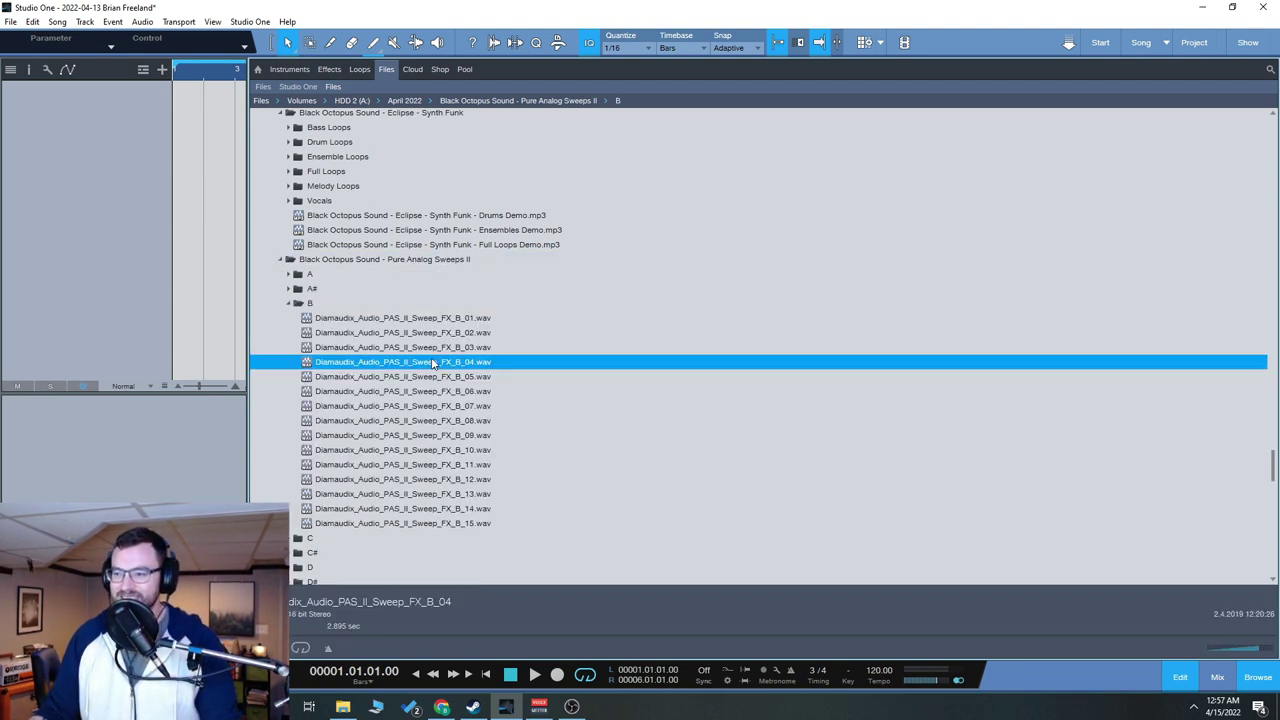
click(426, 437)
scroll(426, 437, down, 2)
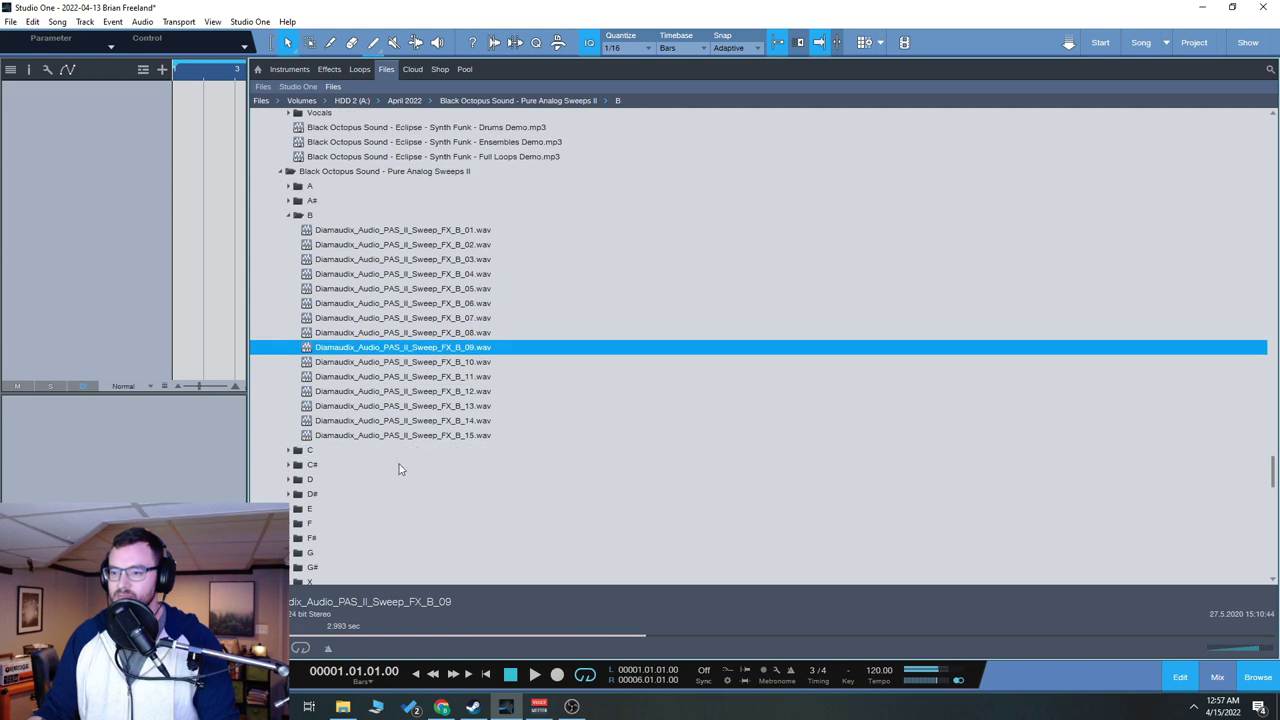
- Open the G folder of Pure Analog Sweeps II and preview Sweep FX G_01 and G_13
double_click(340, 552)
click(405, 567)
scroll(405, 570, down, 2)
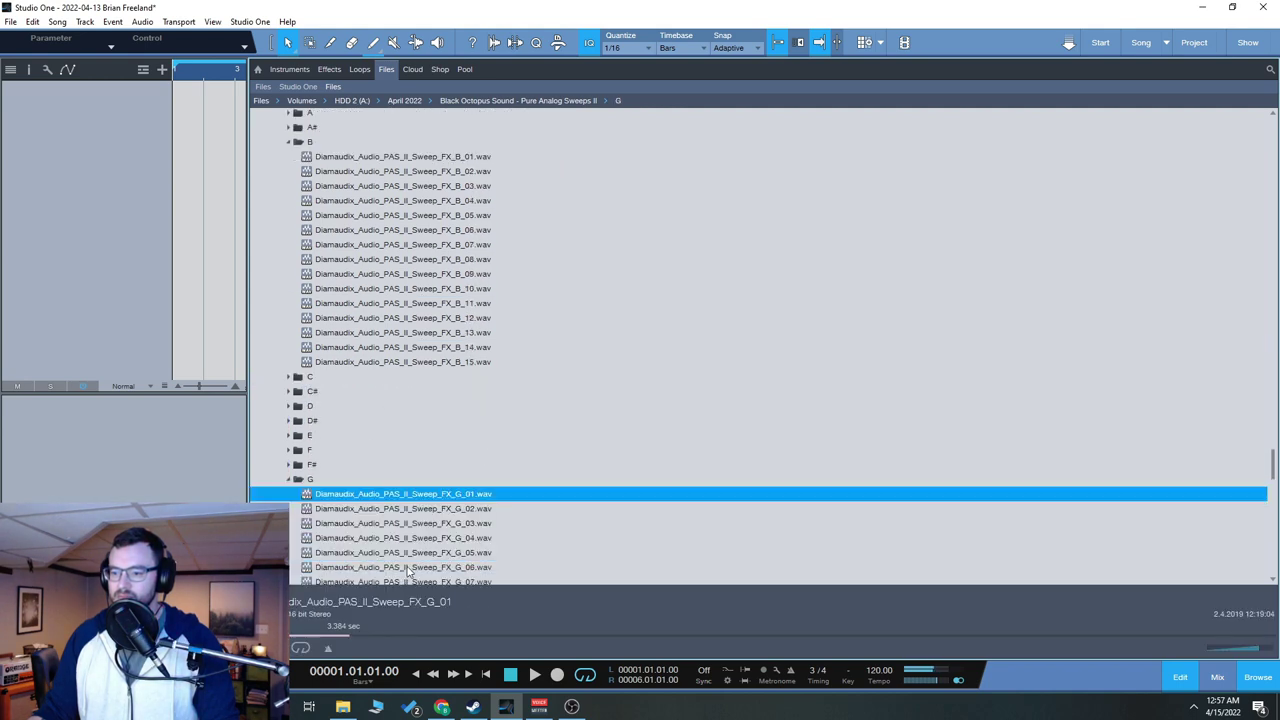
scroll(408, 570, down, 4)
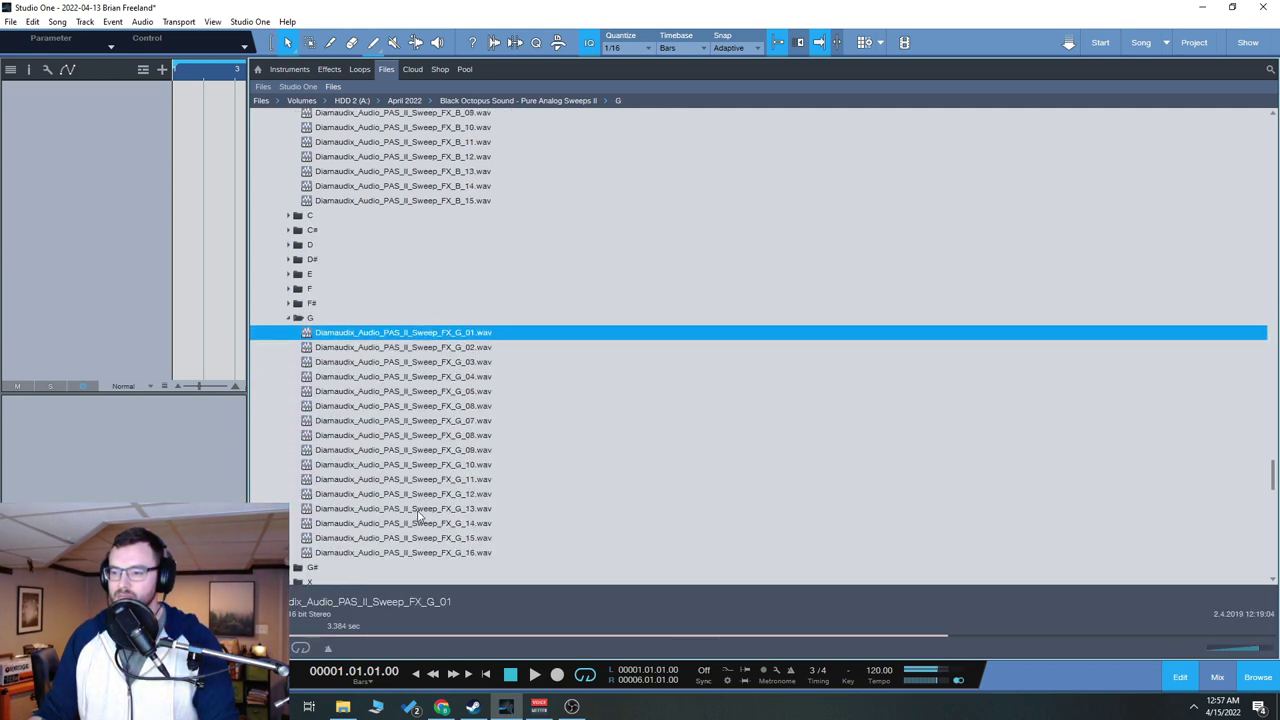
click(420, 512)
scroll(418, 517, down, 3)
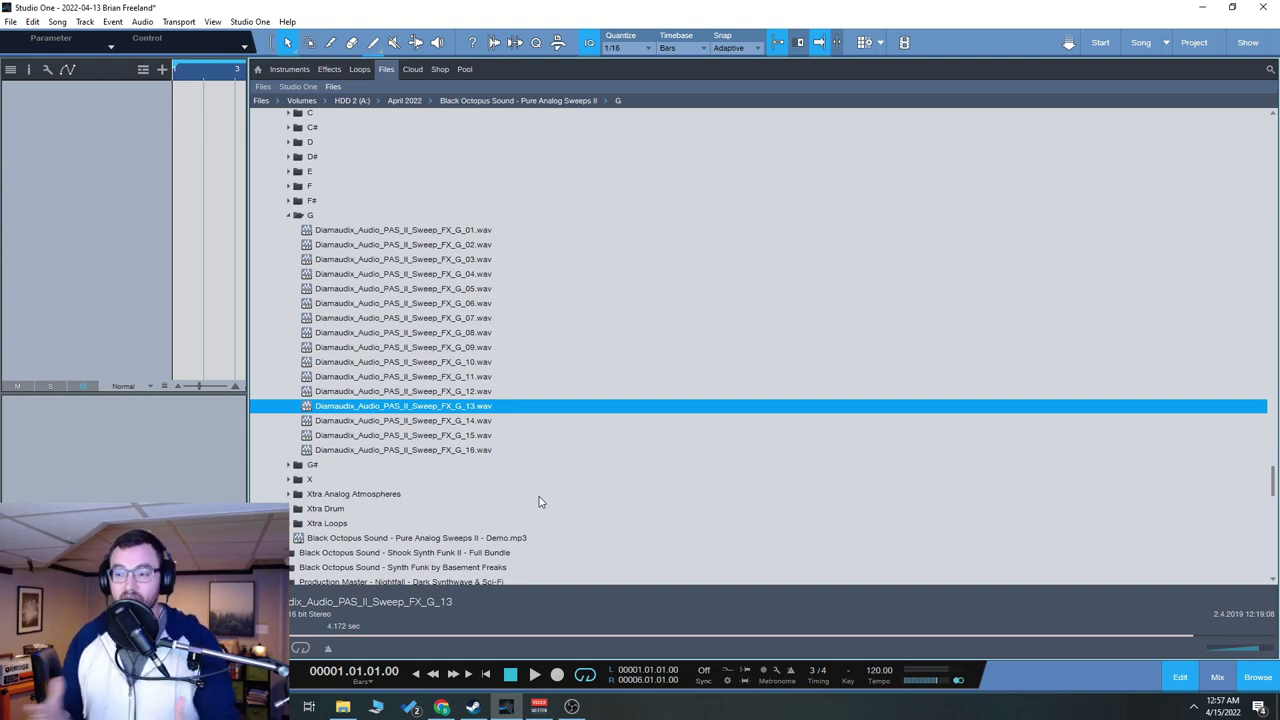
- Open the Shook Synth Funk II - Full Bundle pack, look through its Drums - Claps samples, and collapse that folder
scroll(476, 442, down, 4)
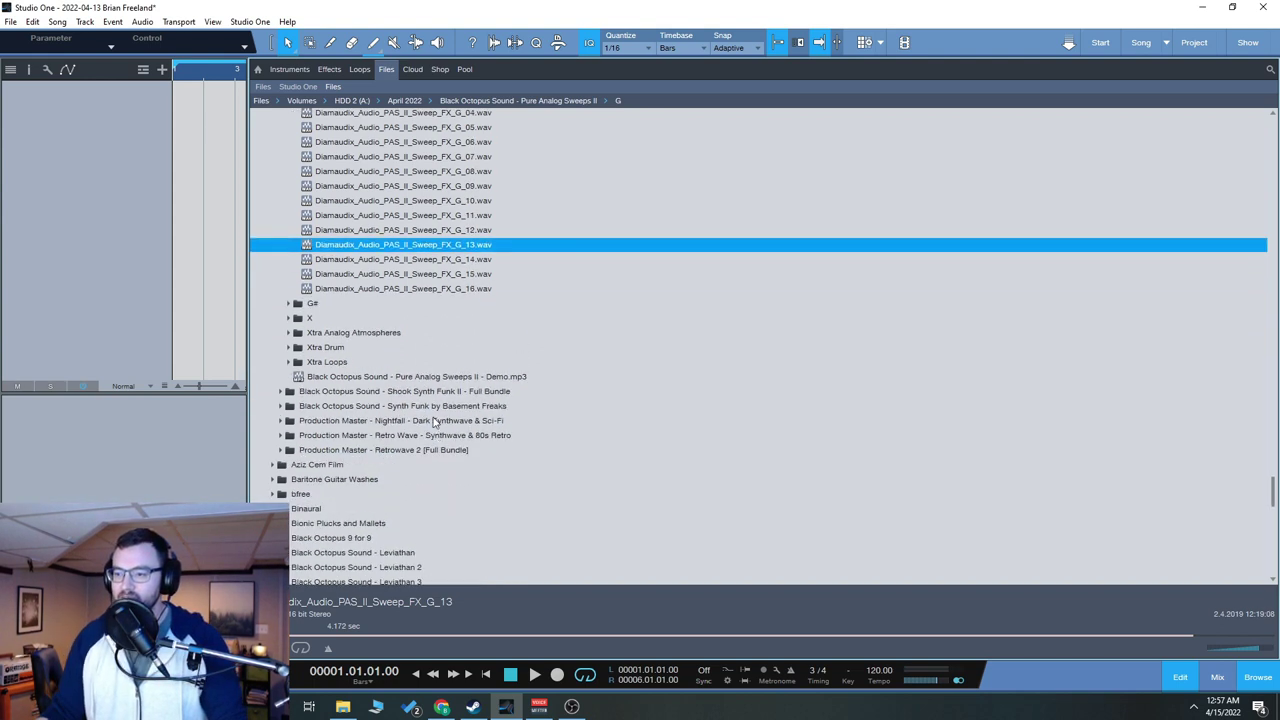
double_click(441, 393)
scroll(449, 471, down, 2)
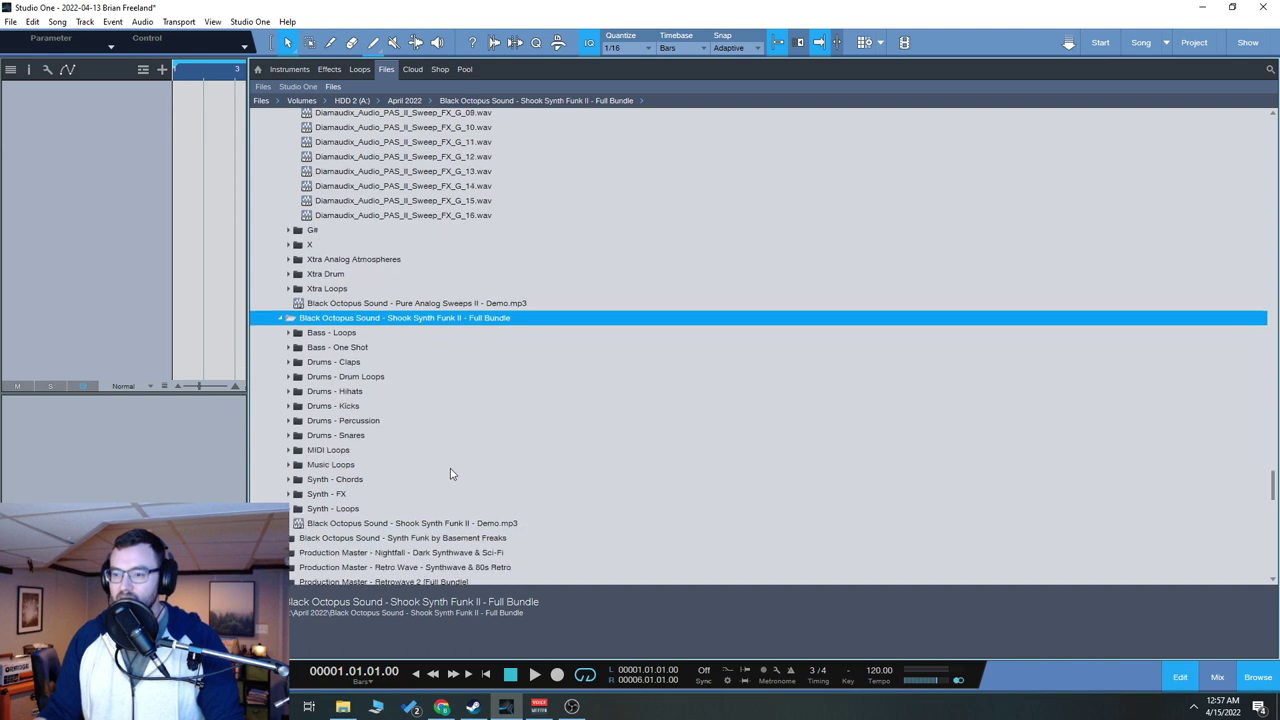
double_click(333, 364)
scroll(385, 480, down, 2)
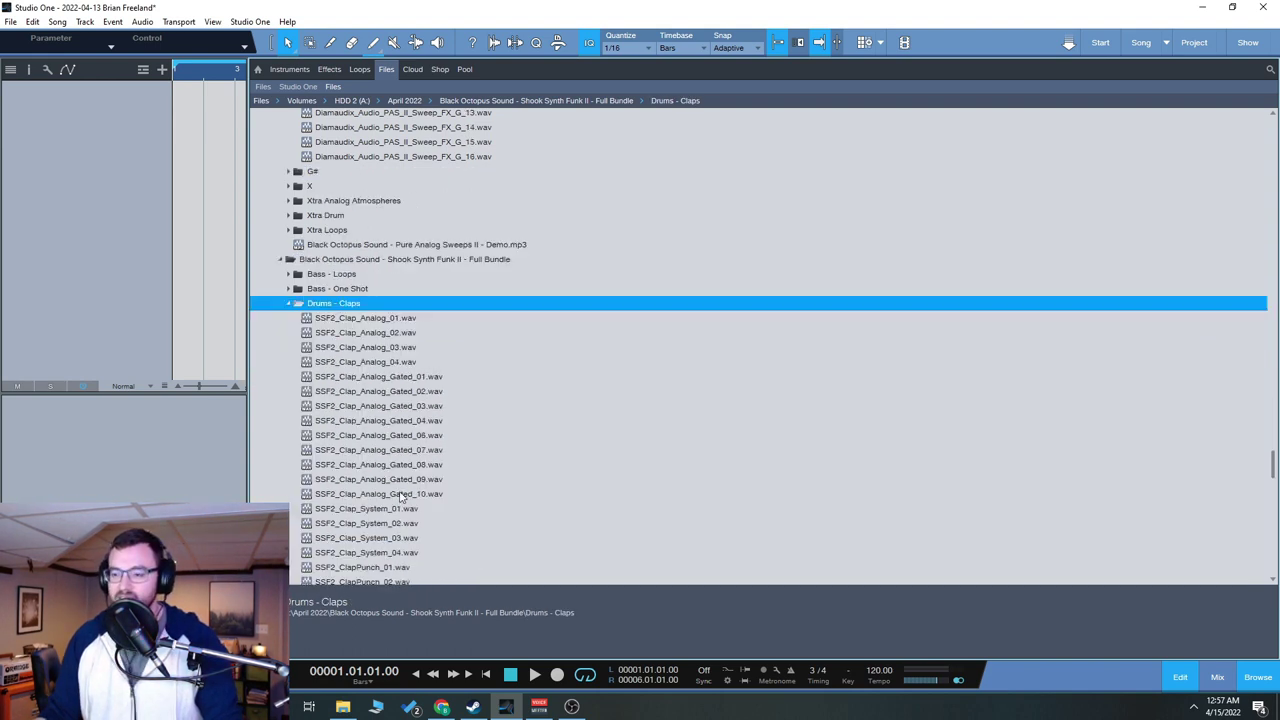
click(289, 273)
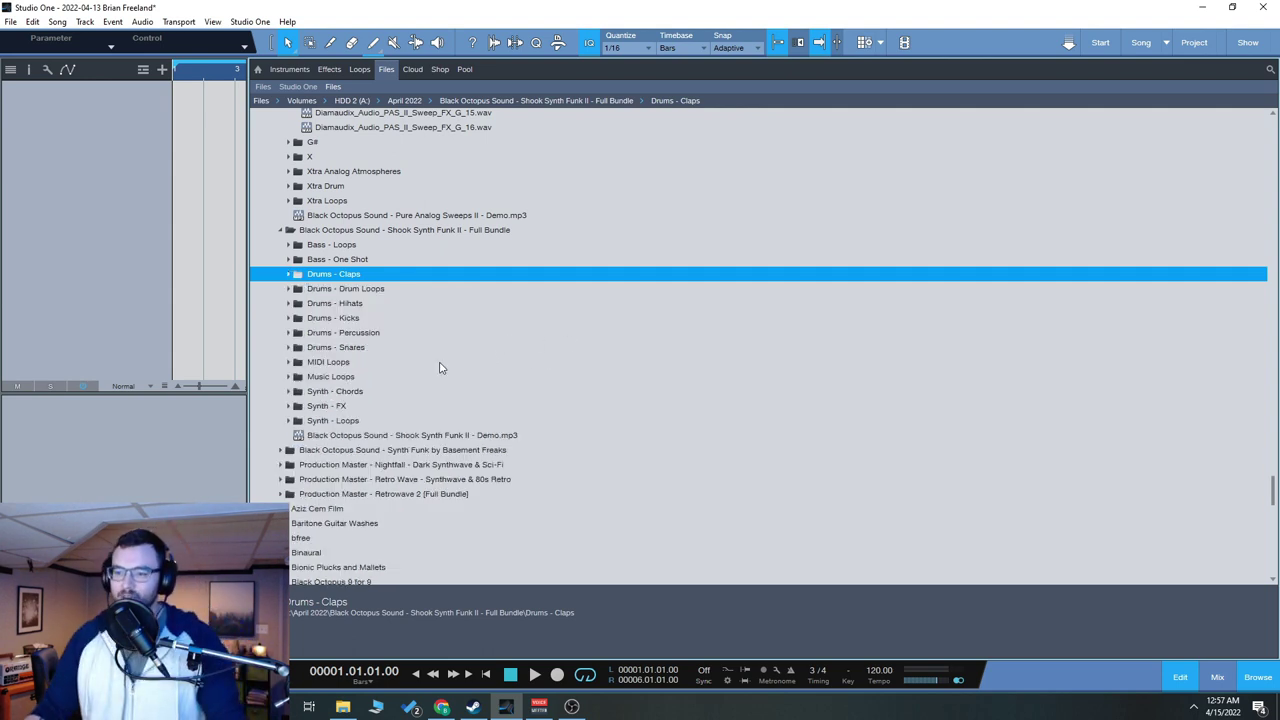
- Open the Drums - Drum Loops folder of Shook Synth Funk II and preview DrumPunch_120_05
double_click(355, 289)
scroll(410, 455, down, 3)
scroll(410, 455, down, 1)
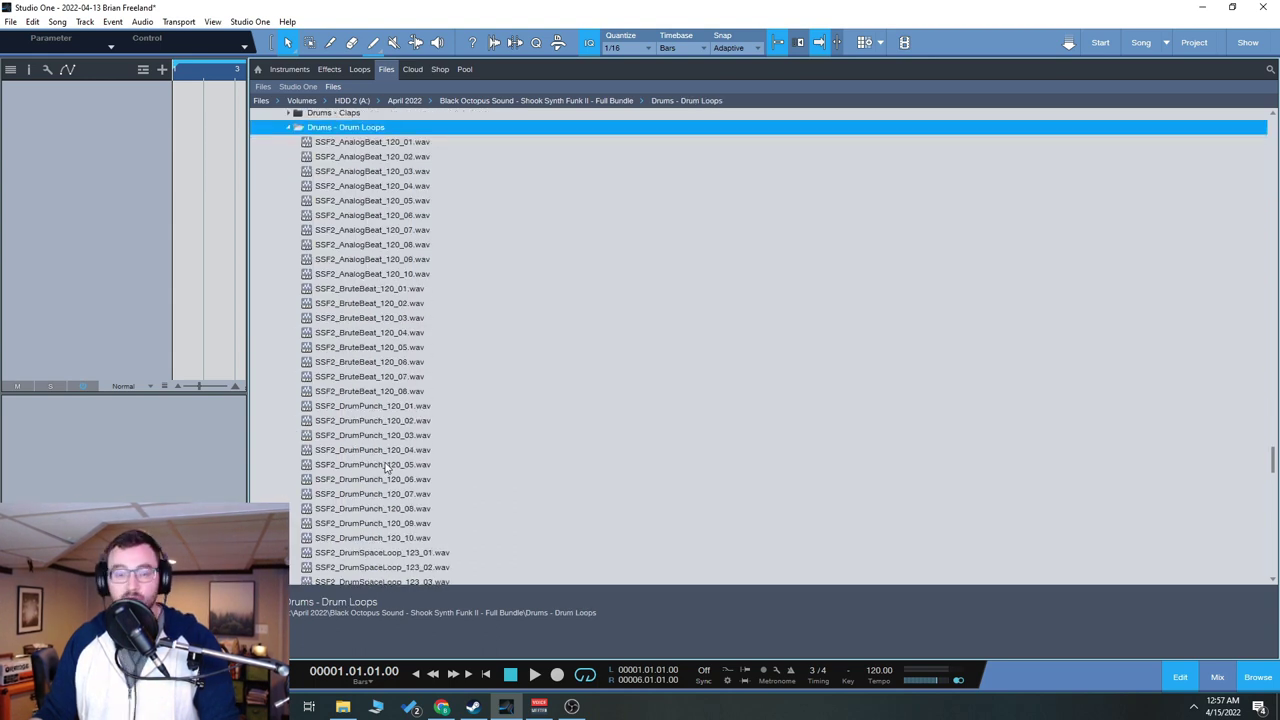
click(386, 466)
scroll(616, 525, down, 2)
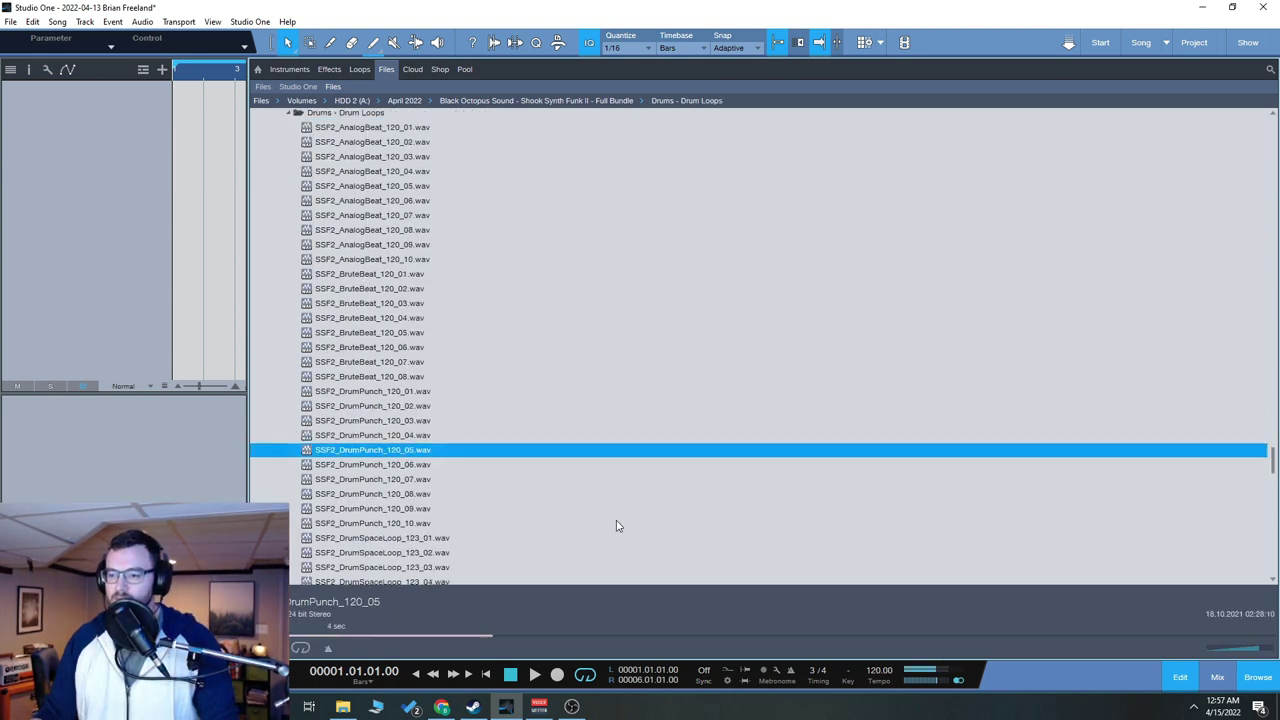
- Preview the DrumSpaceLoop_123_11 and NuDiscoShook_124_04 loops among the Shook Synth Funk II drum loops
scroll(616, 525, down, 1)
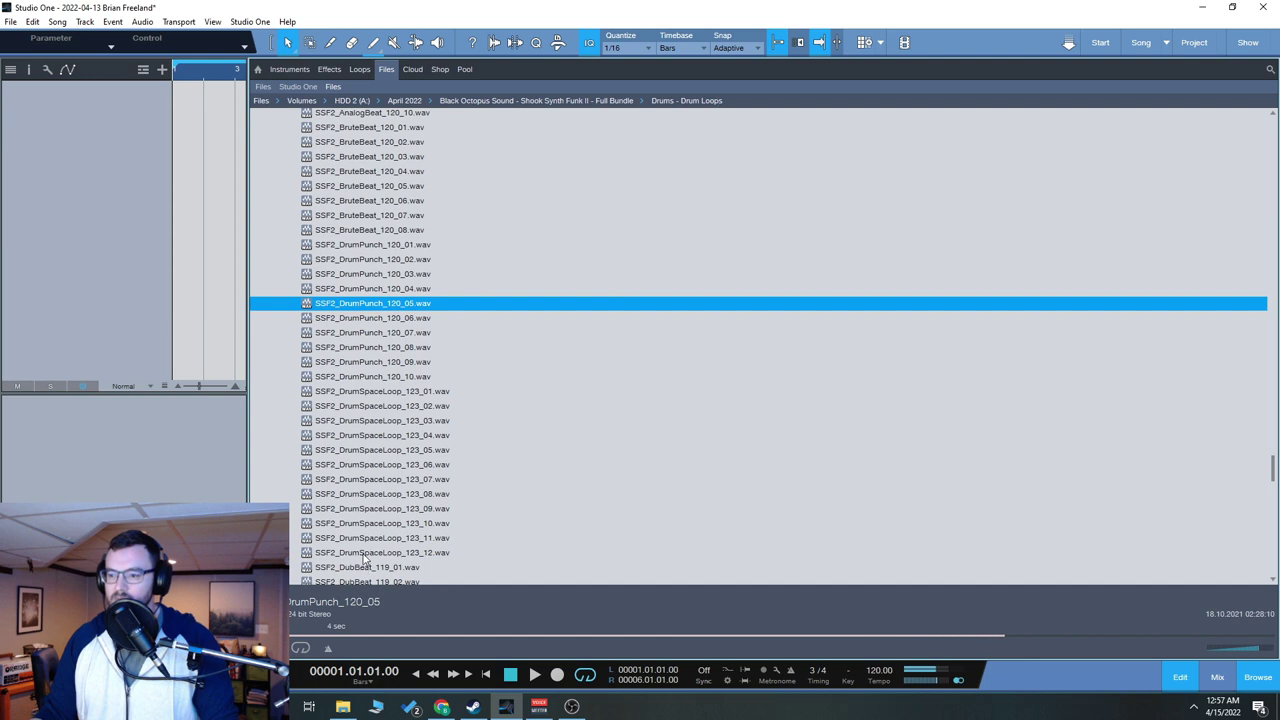
click(393, 540)
scroll(394, 545, down, 3)
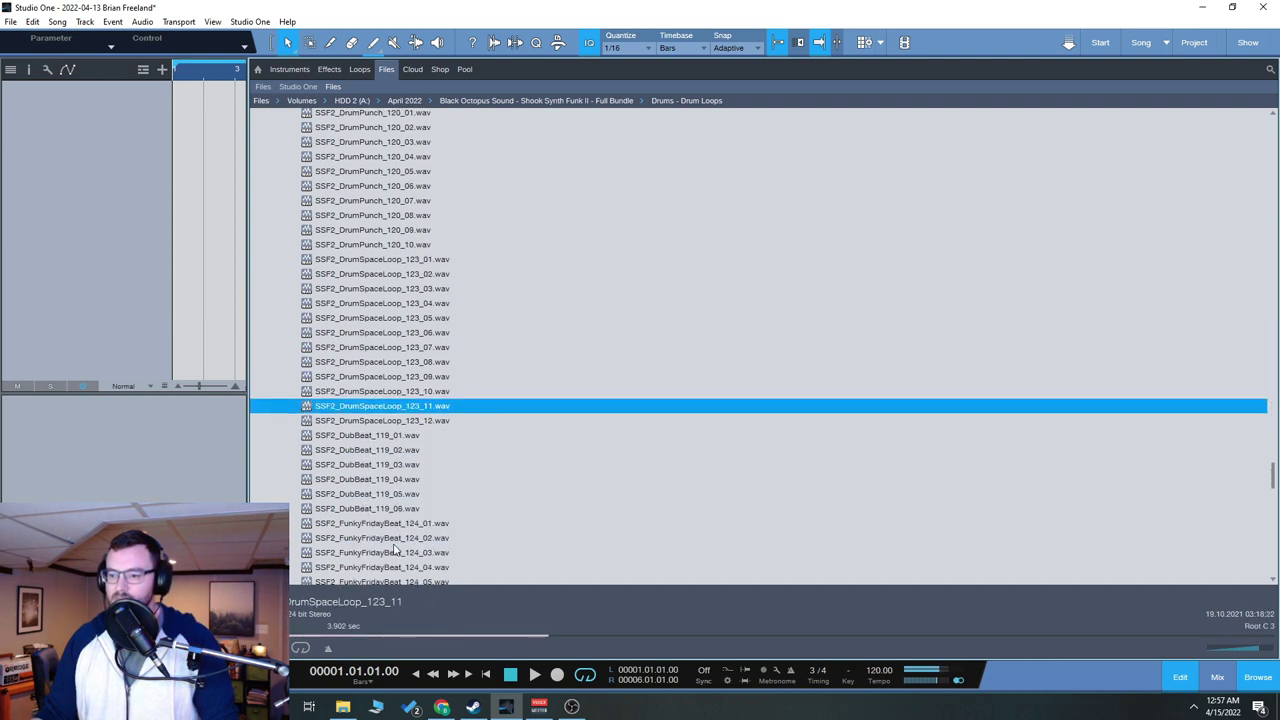
scroll(394, 550, down, 5)
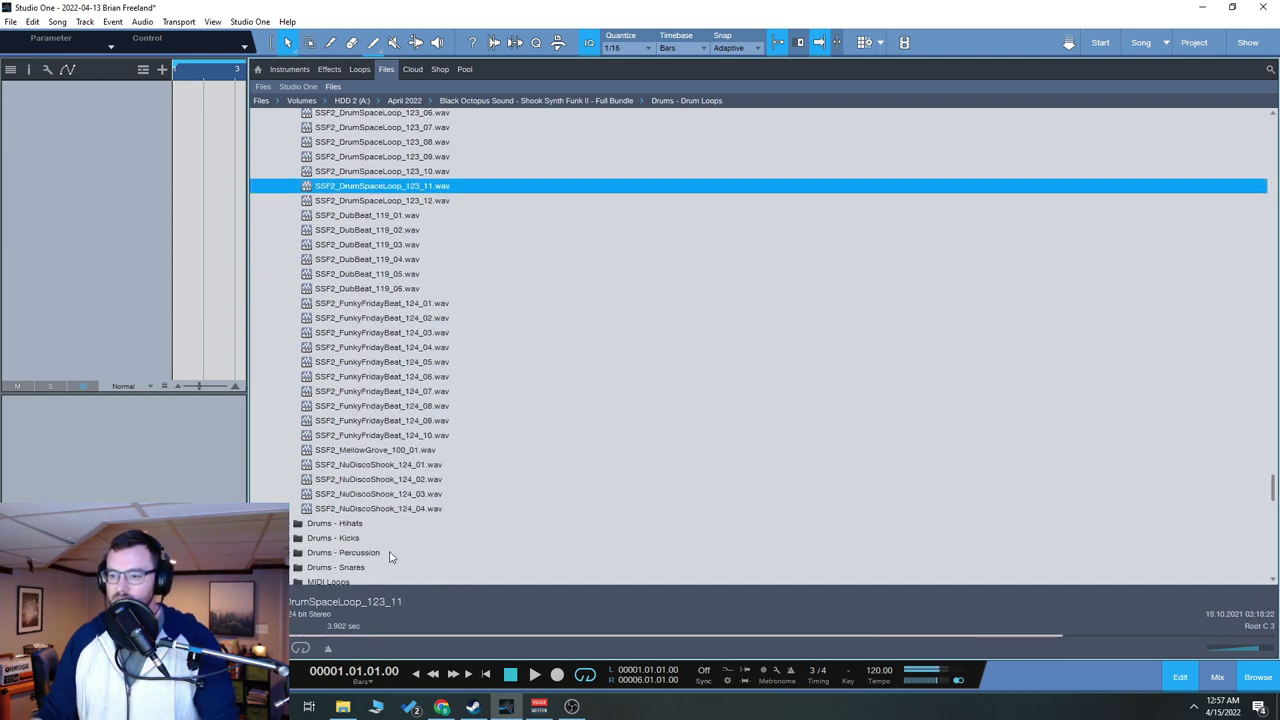
click(380, 512)
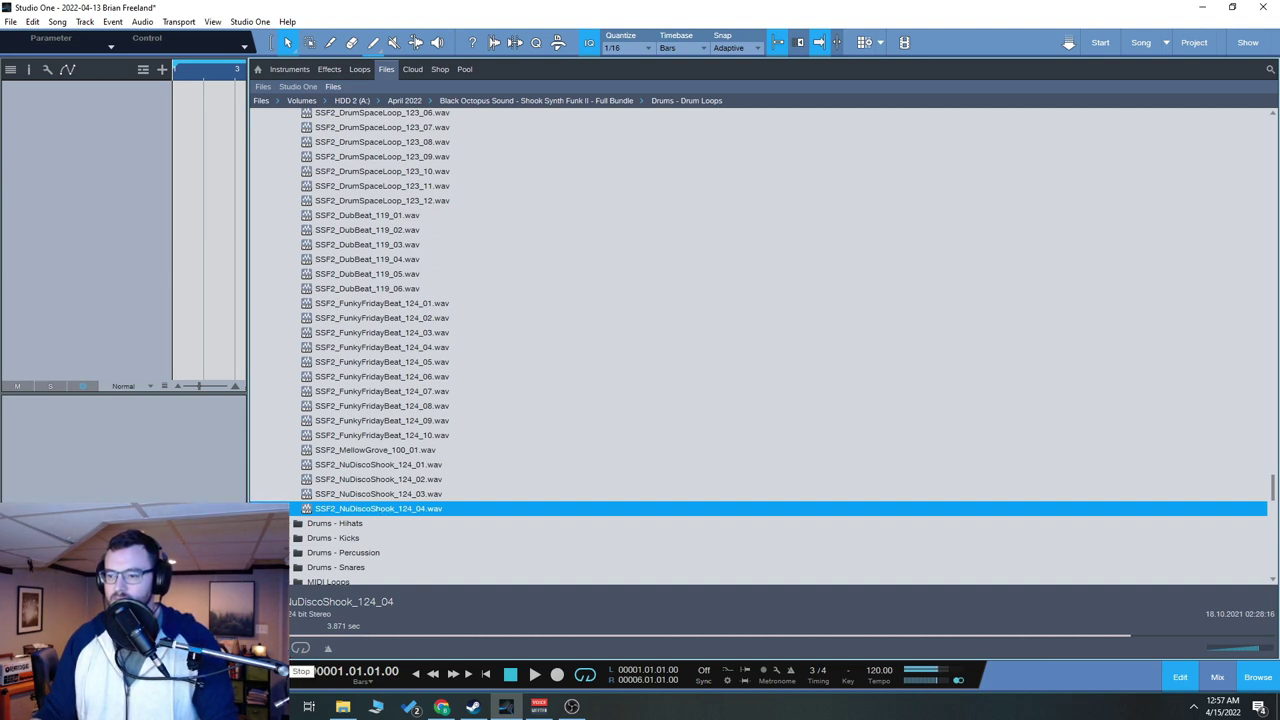
- Look through the MIDI Loops and Music Loops folders of Shook Synth Funk II, collapsing each one after viewing
scroll(336, 550, down, 2)
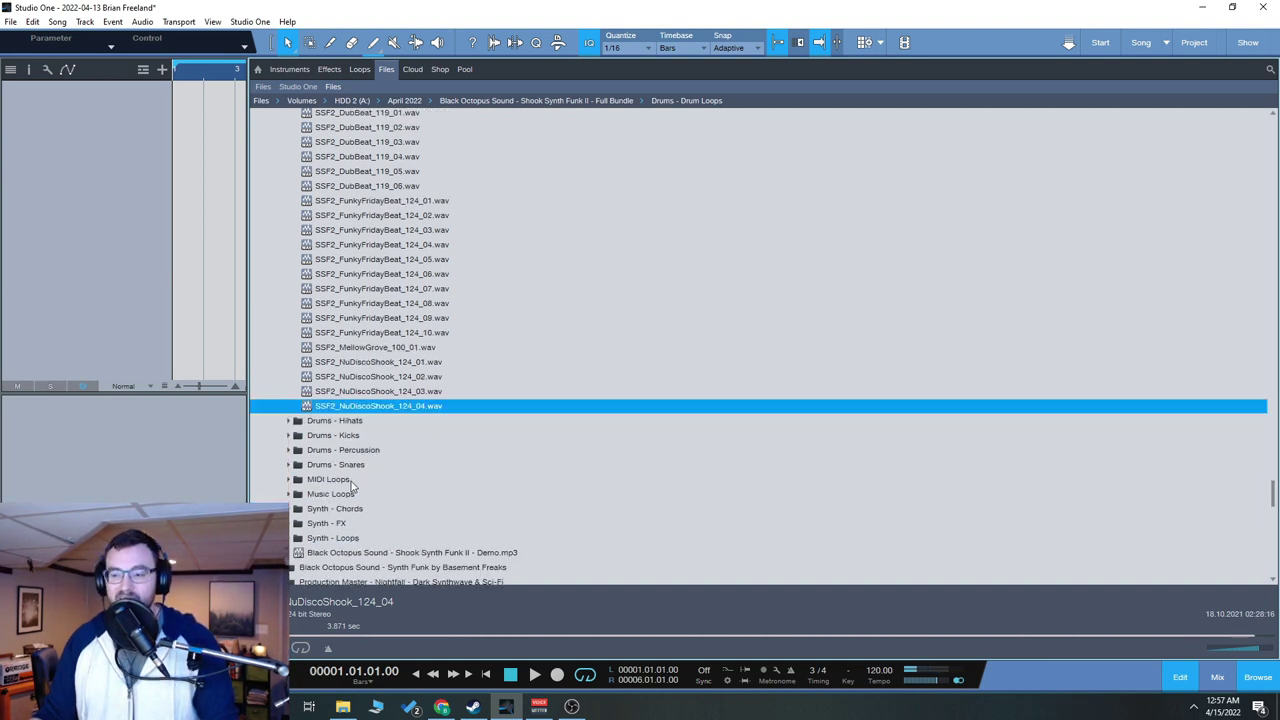
scroll(358, 487, down, 1)
double_click(327, 438)
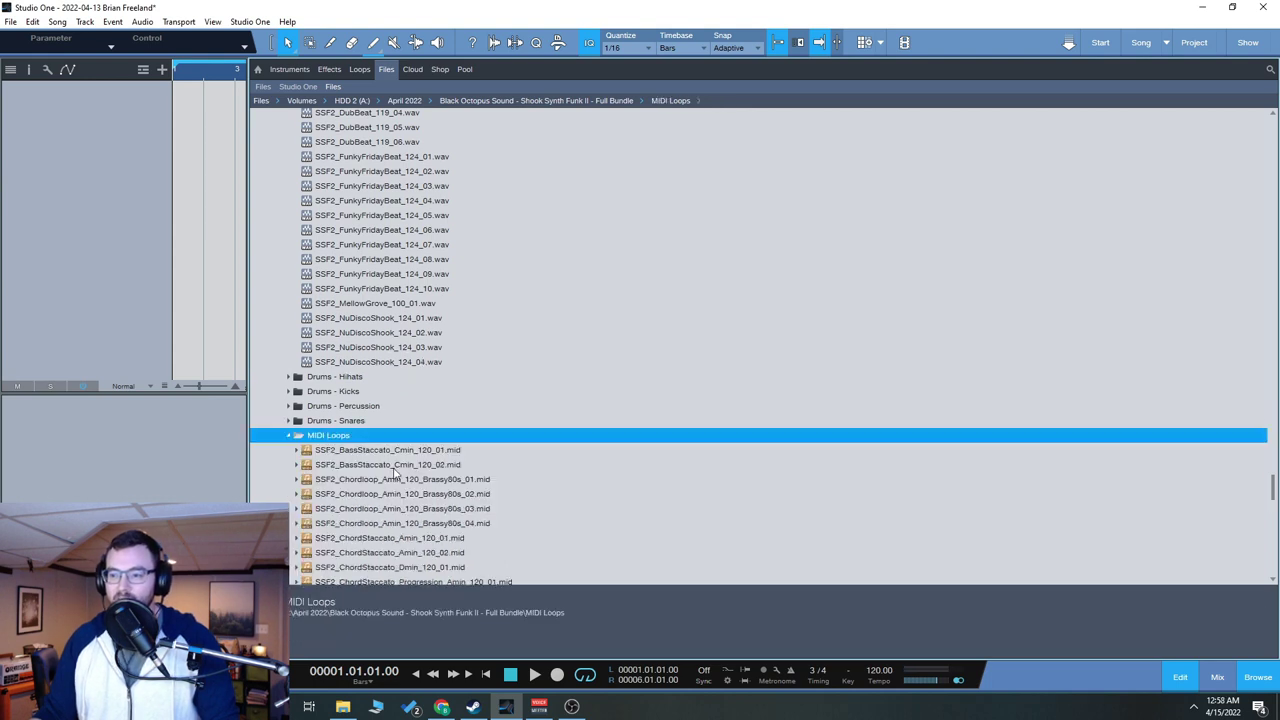
click(288, 436)
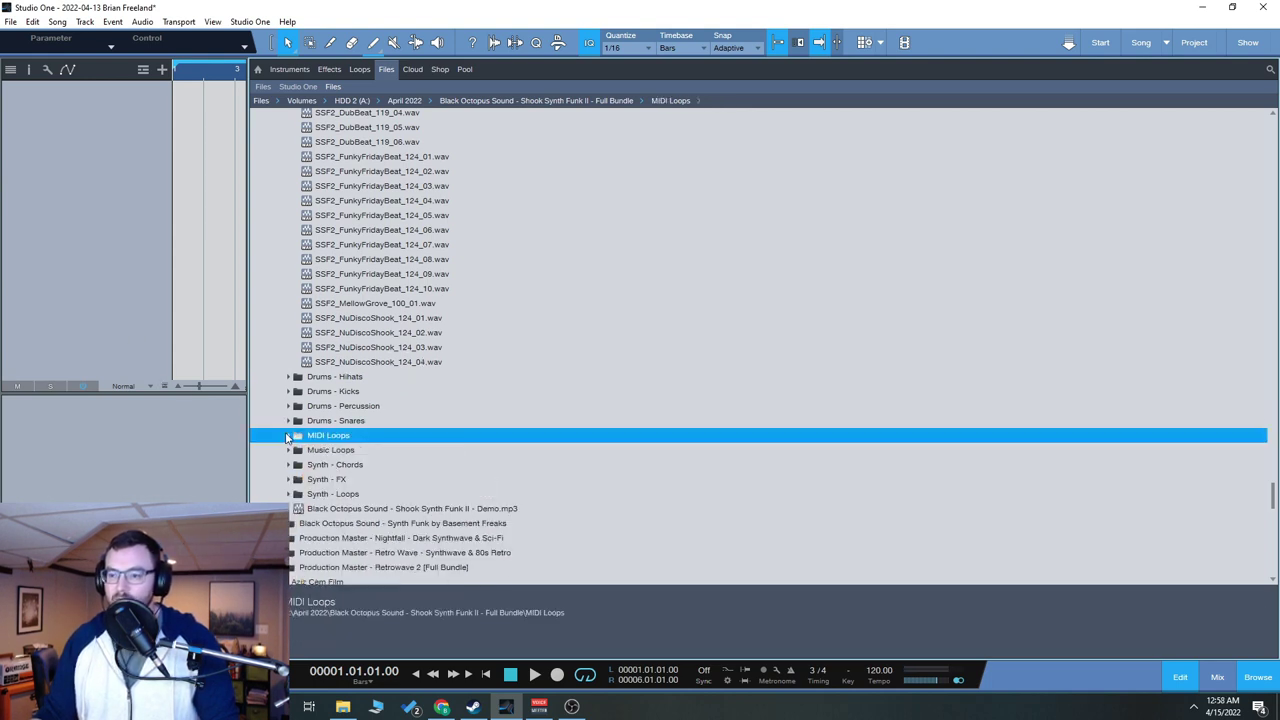
double_click(346, 450)
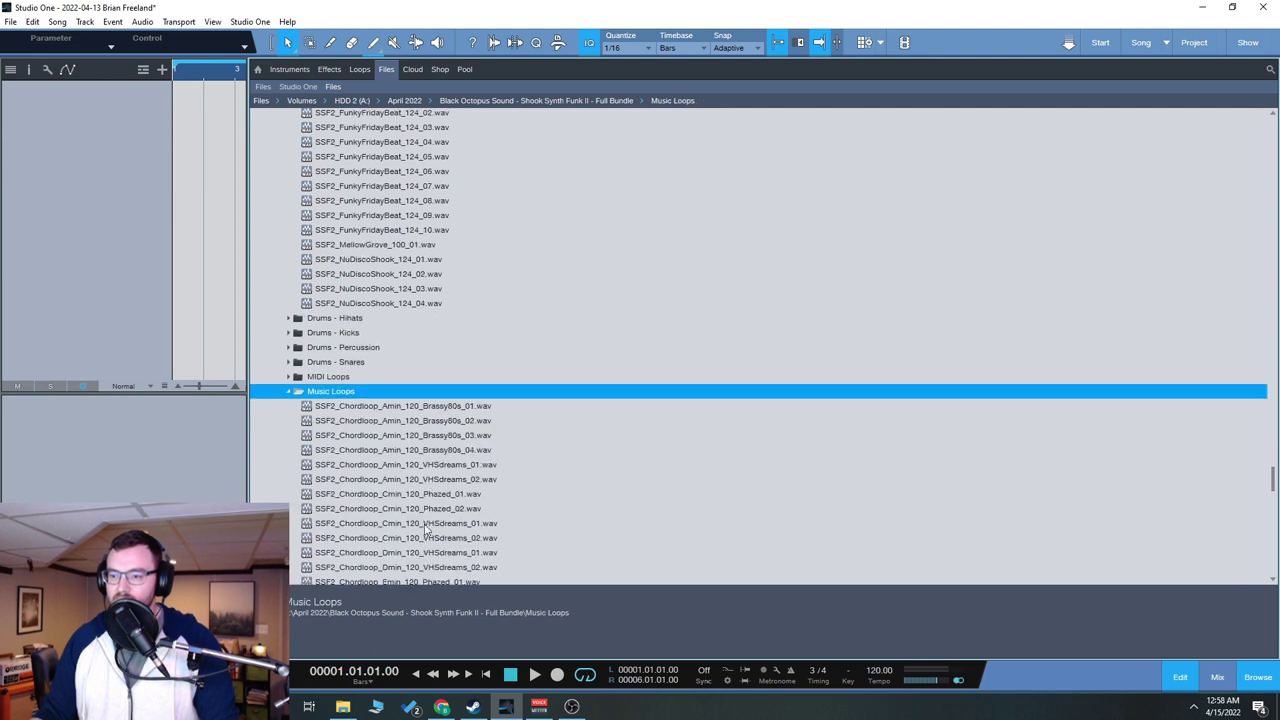
click(289, 392)
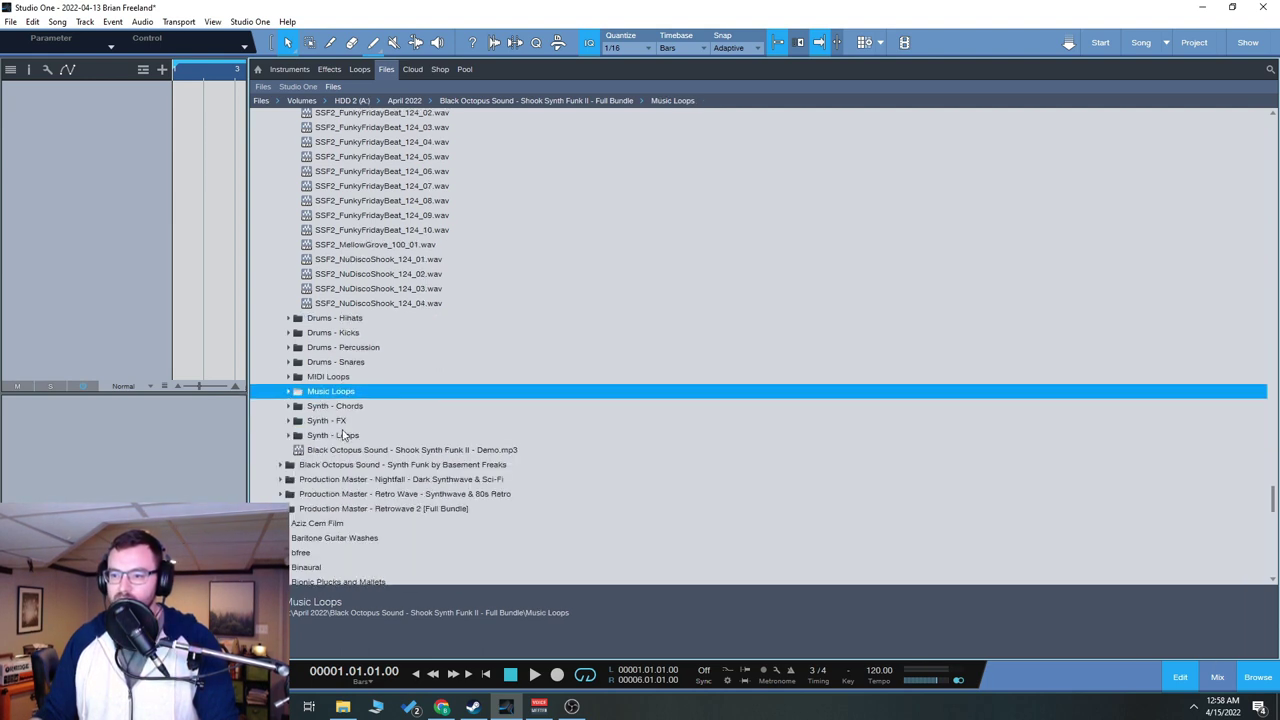
- Preview the JunoDeepBrass Emi7_01 and Cmi7_02 and JunoSoftBrass Bmi7_01 chords from the Synth - Chords folder, and collapse the folder
double_click(352, 407)
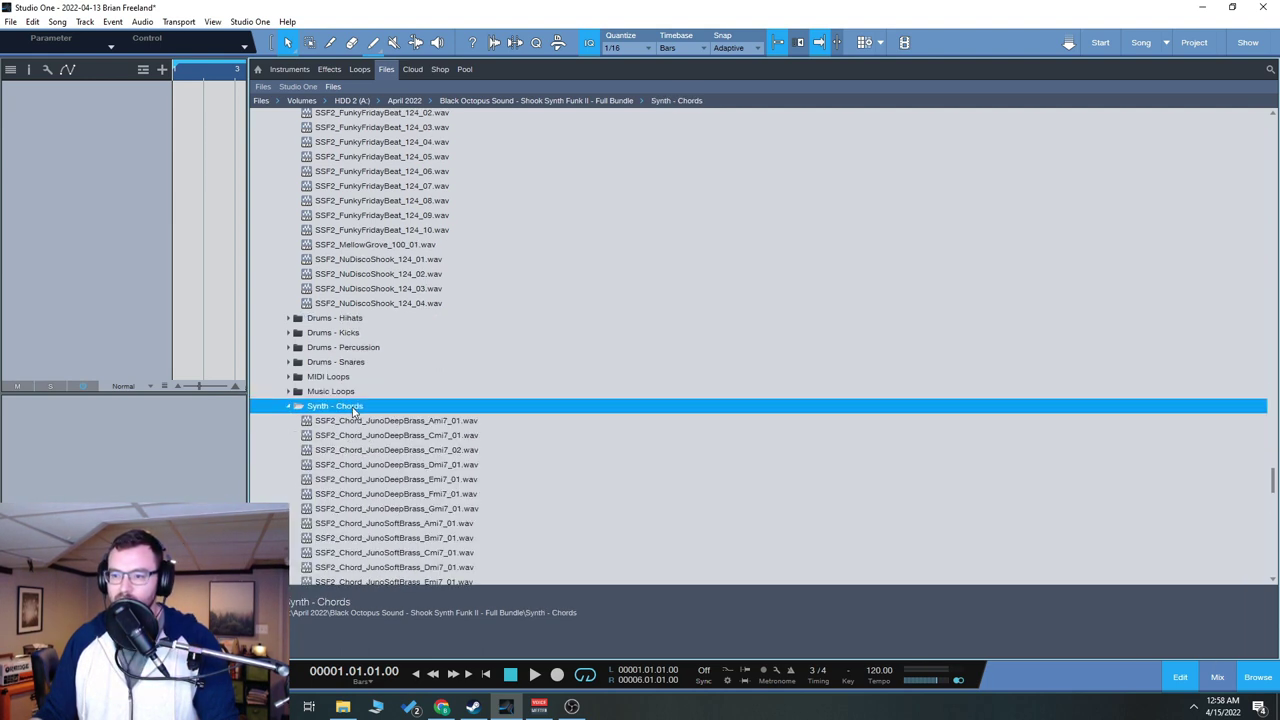
click(395, 481)
click(405, 452)
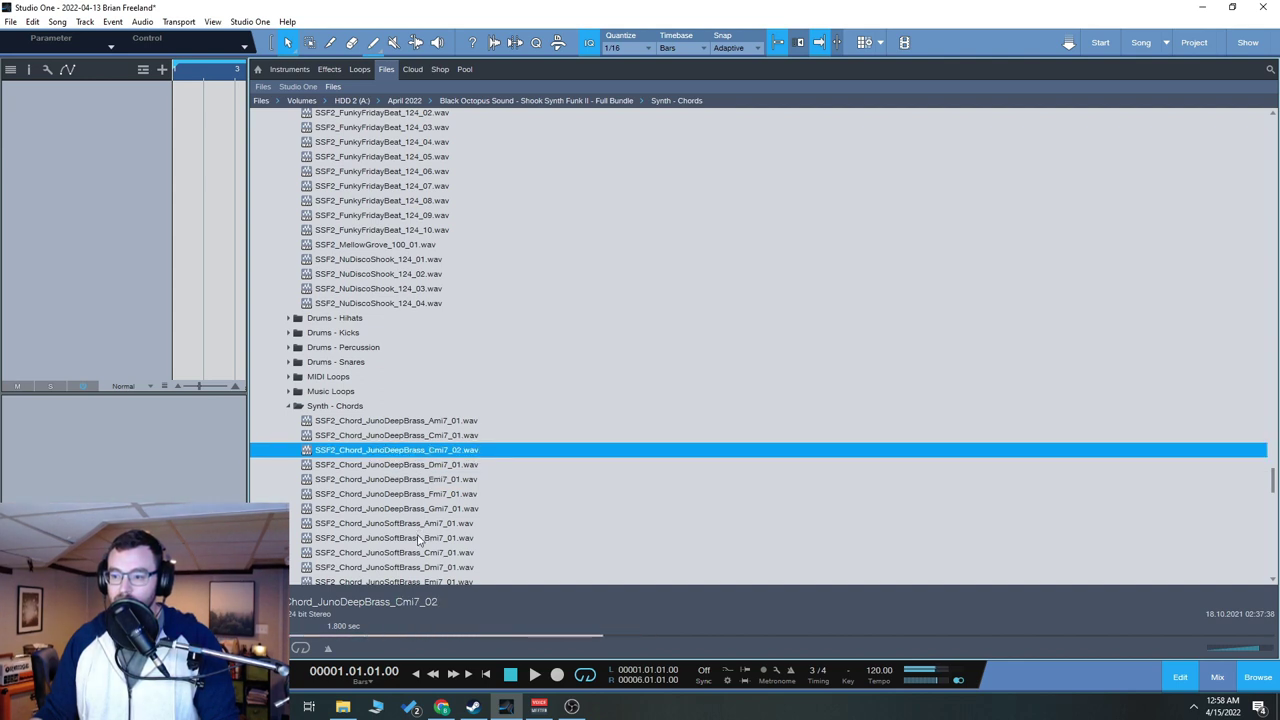
click(418, 538)
click(289, 406)
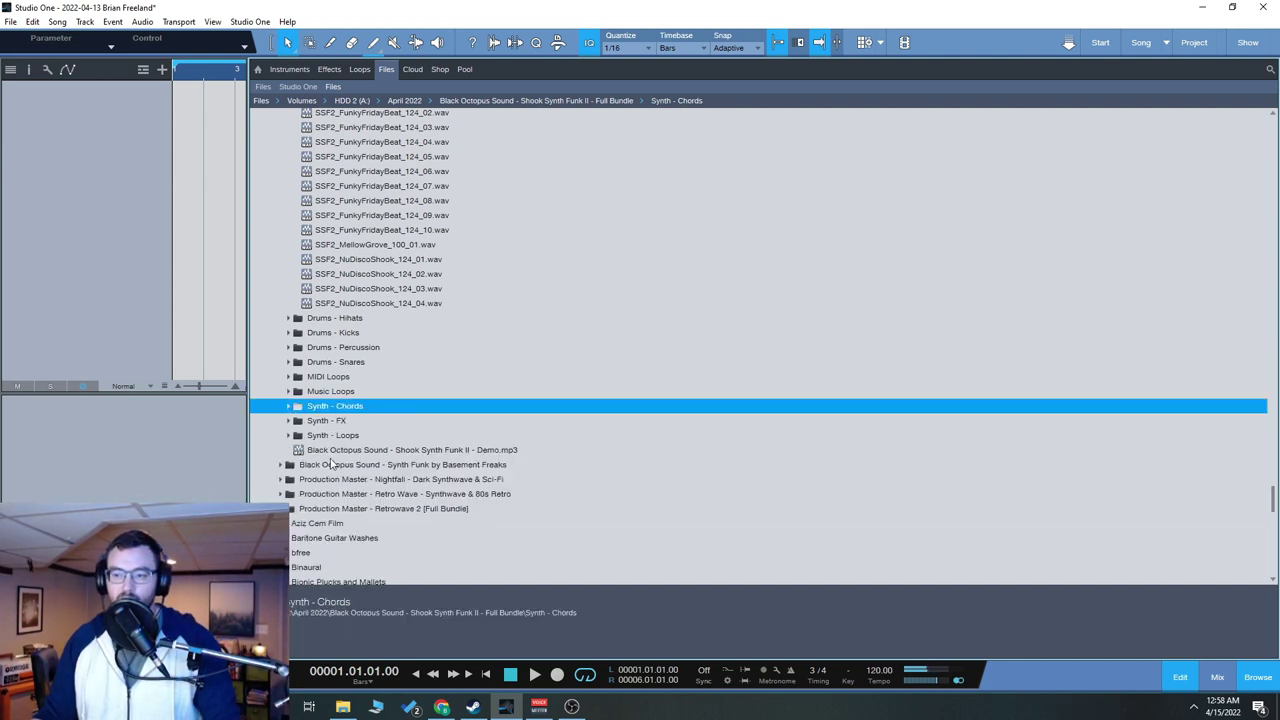
- Reopen the Music Loops folder and preview the Amin_120_VHSdreams_01 and Cmin_120_Phazed_01 chord loops
double_click(340, 391)
click(378, 466)
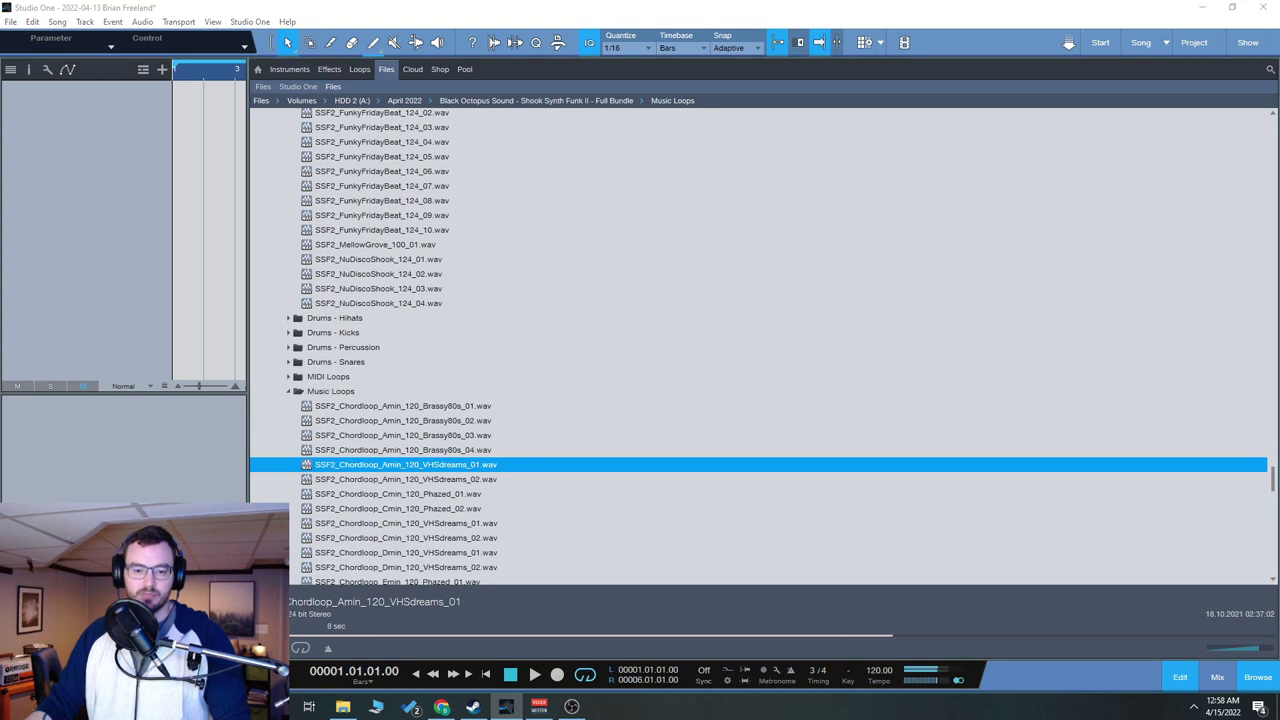
click(571, 706)
click(418, 494)
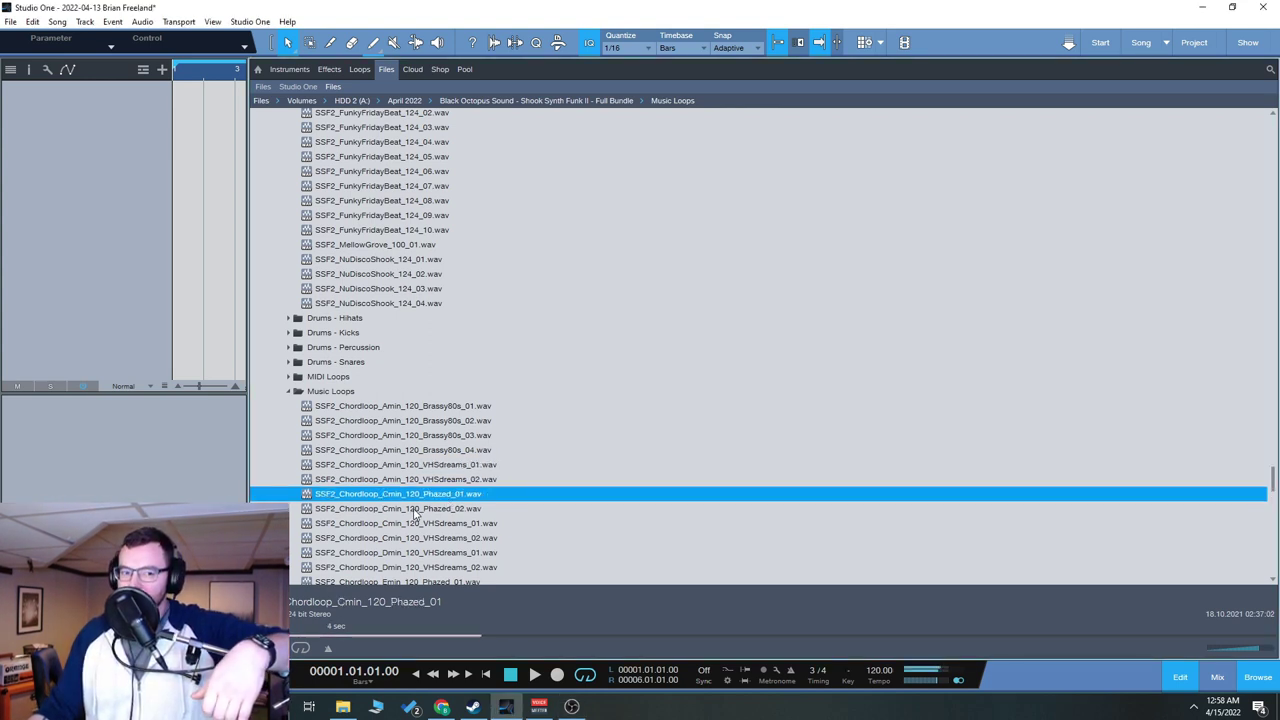
- Preview the Cmin_120_VHSdreams_01 chord loop and look through the rest of the Music Loops folder
click(463, 525)
scroll(606, 500, down, 5)
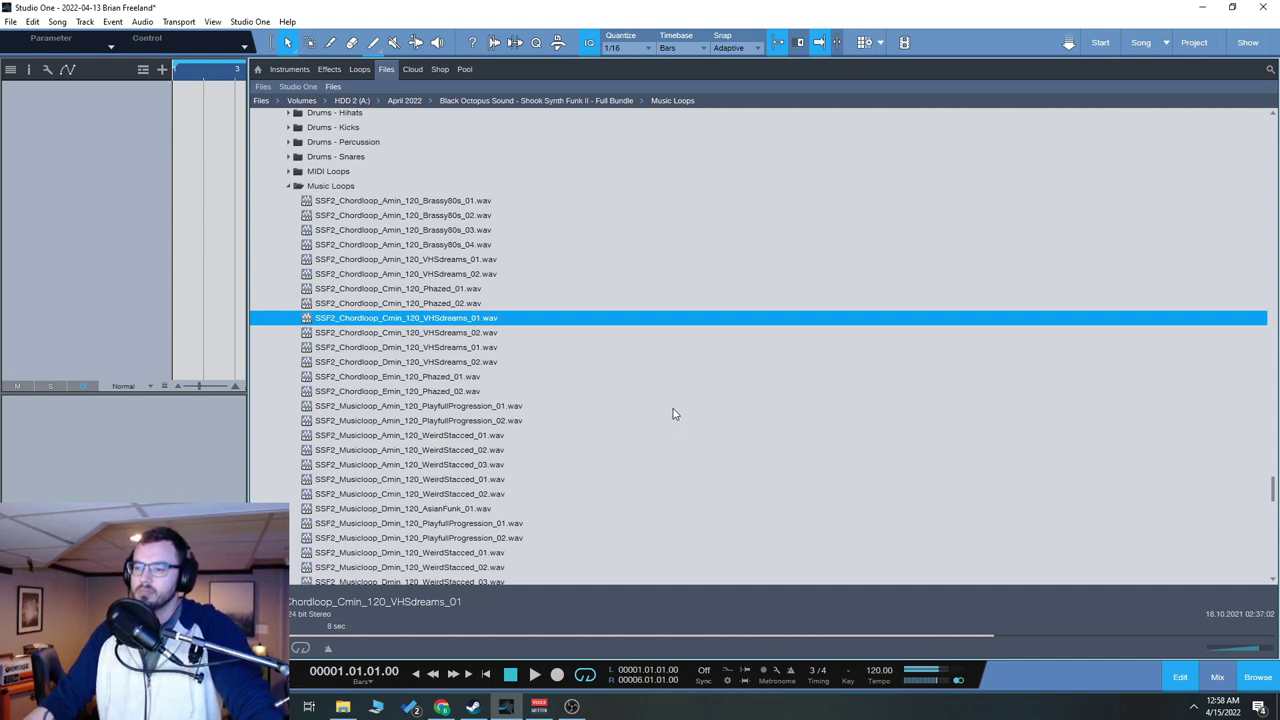
scroll(665, 422, down, 4)
scroll(648, 430, down, 6)
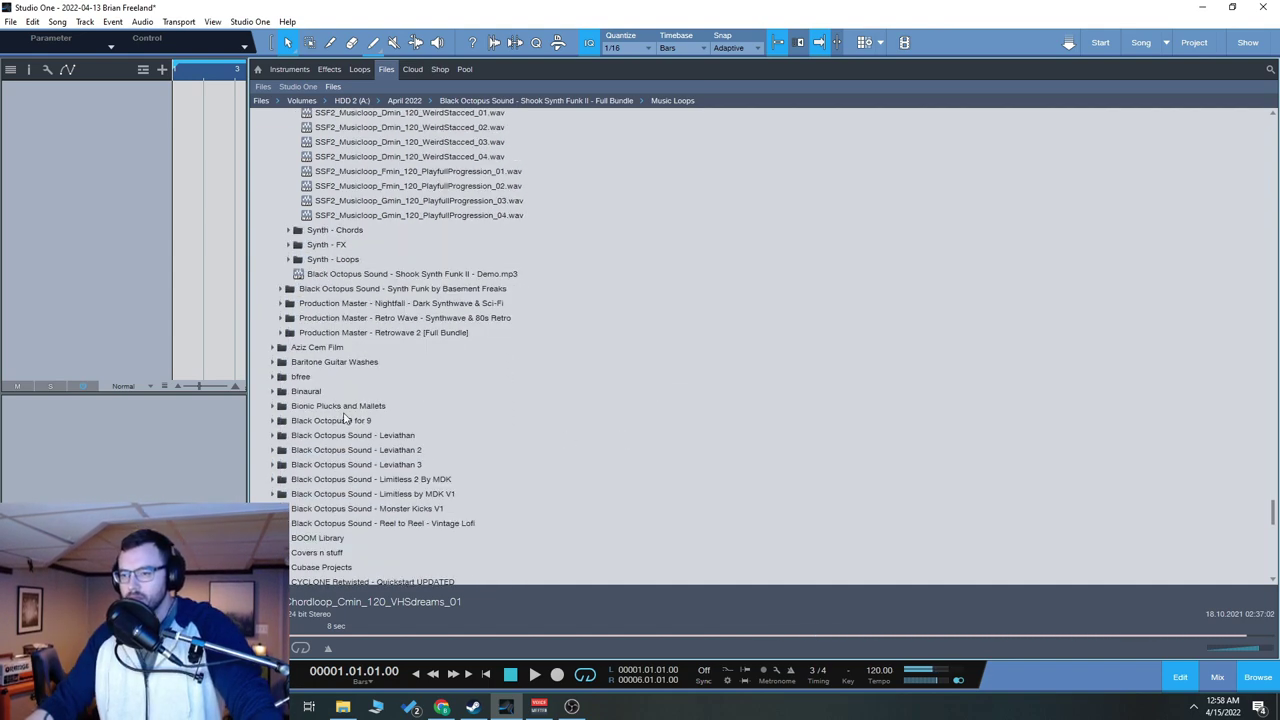
- Open the Synth Funk by Basement Freaks pack and preview the Bonus_Jam_Trombone and Old_Soul_Brother_Sax samples in its BRASS folder
double_click(455, 289)
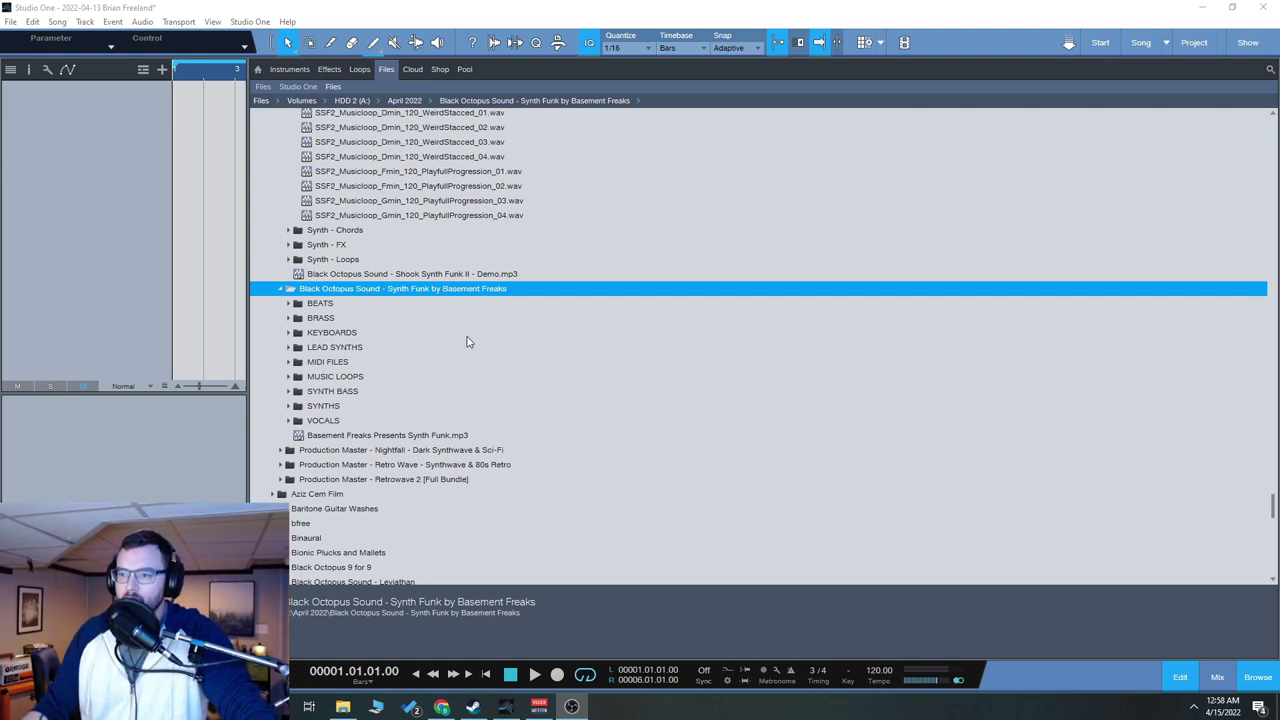
double_click(363, 317)
click(362, 347)
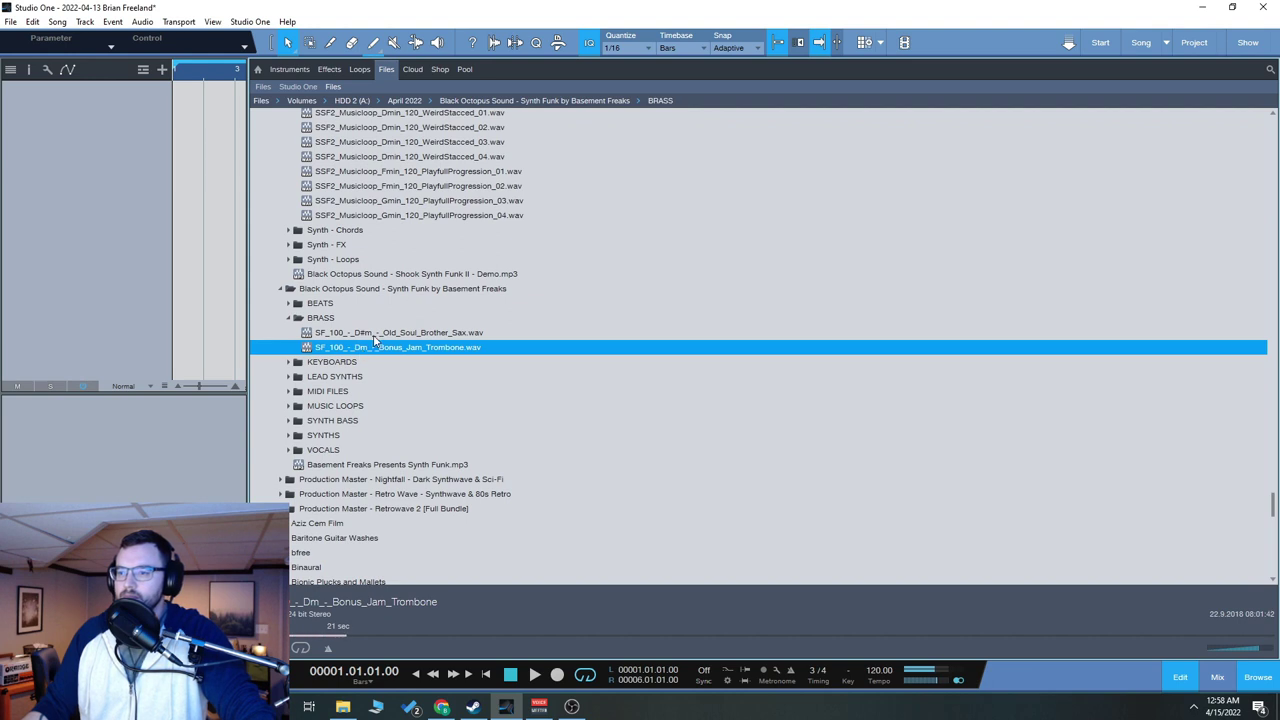
click(379, 334)
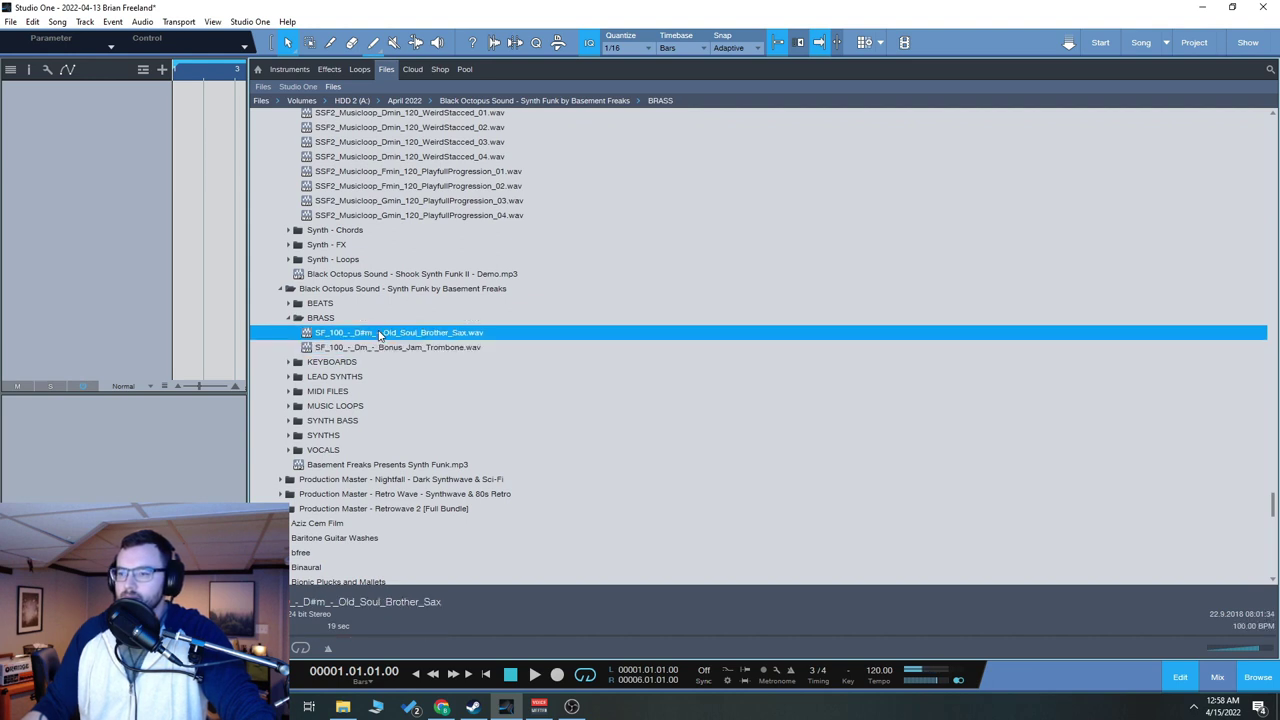
- Open the SYNTHS folder of the Basement Freaks pack and preview the Boogie_Night_Synth_Chords and Ladies_Jam_Synth_Brass loops
double_click(332, 437)
click(433, 508)
scroll(435, 500, down, 4)
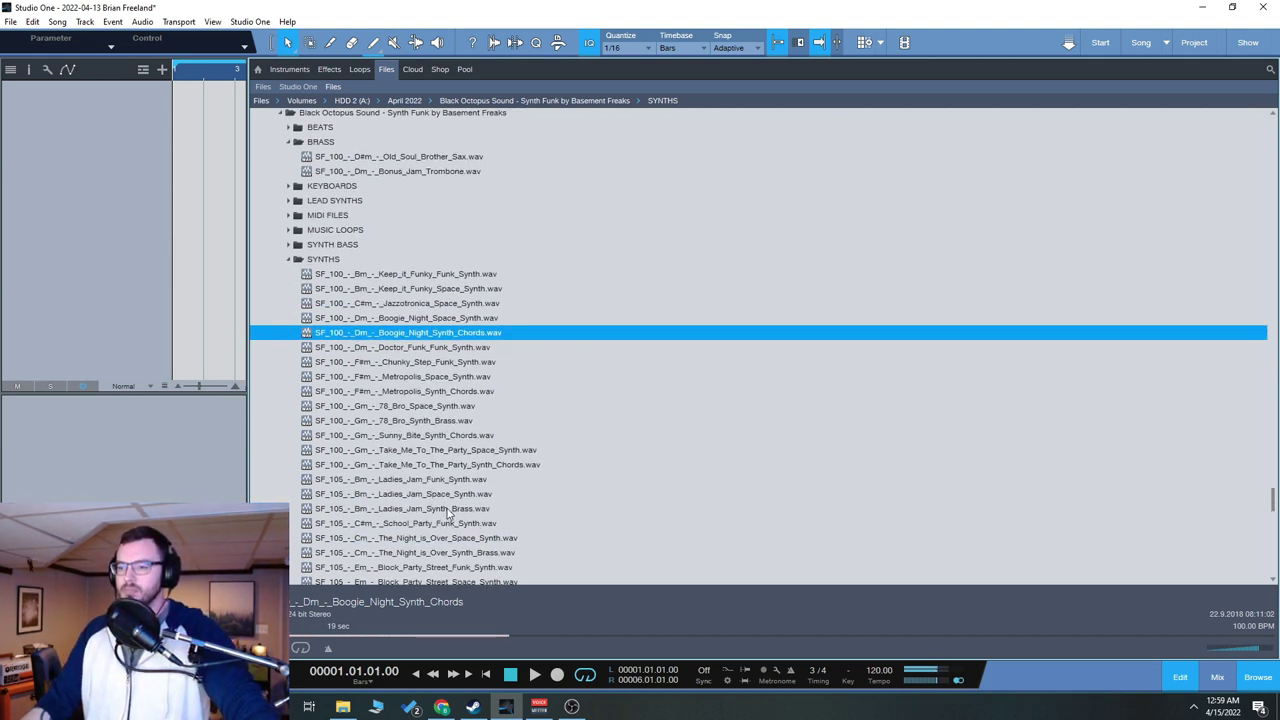
click(452, 509)
scroll(452, 512, down, 2)
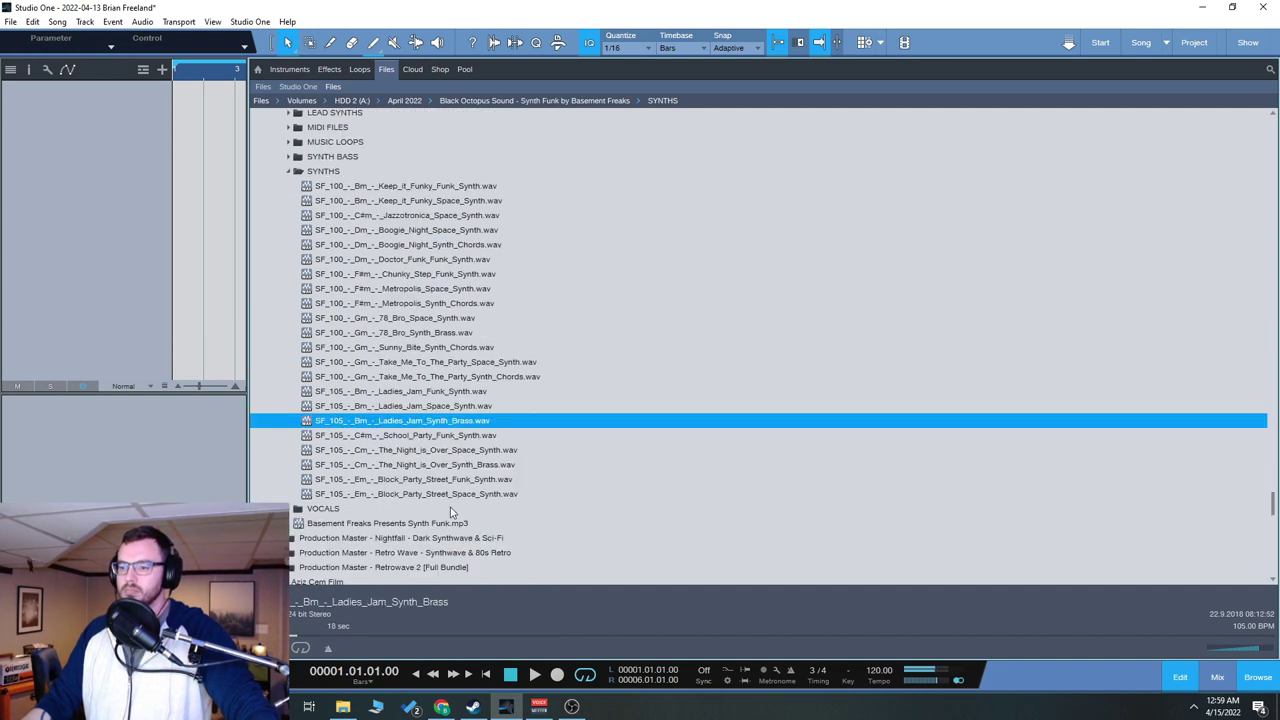
- Open the VOCALS folder of the Basement Freaks pack and preview the Take_Me_To_The_Party_Vocoder sample
double_click(355, 510)
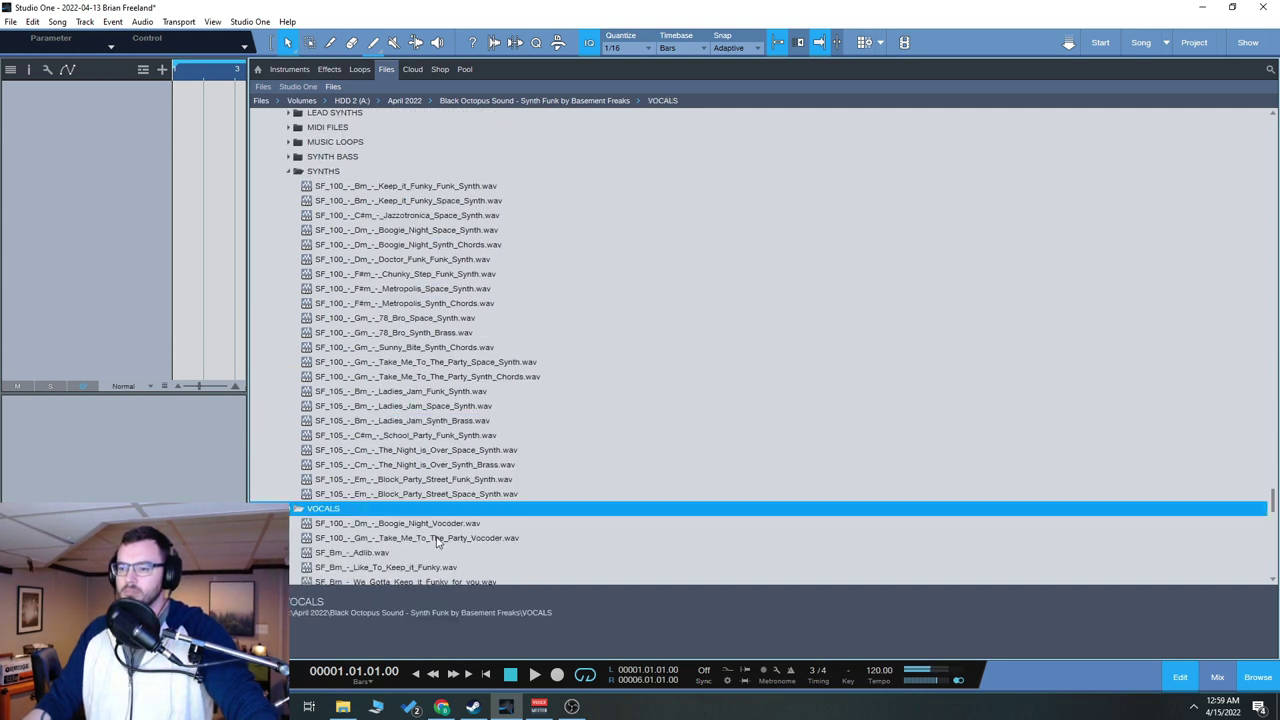
click(439, 540)
scroll(440, 535, down, 2)
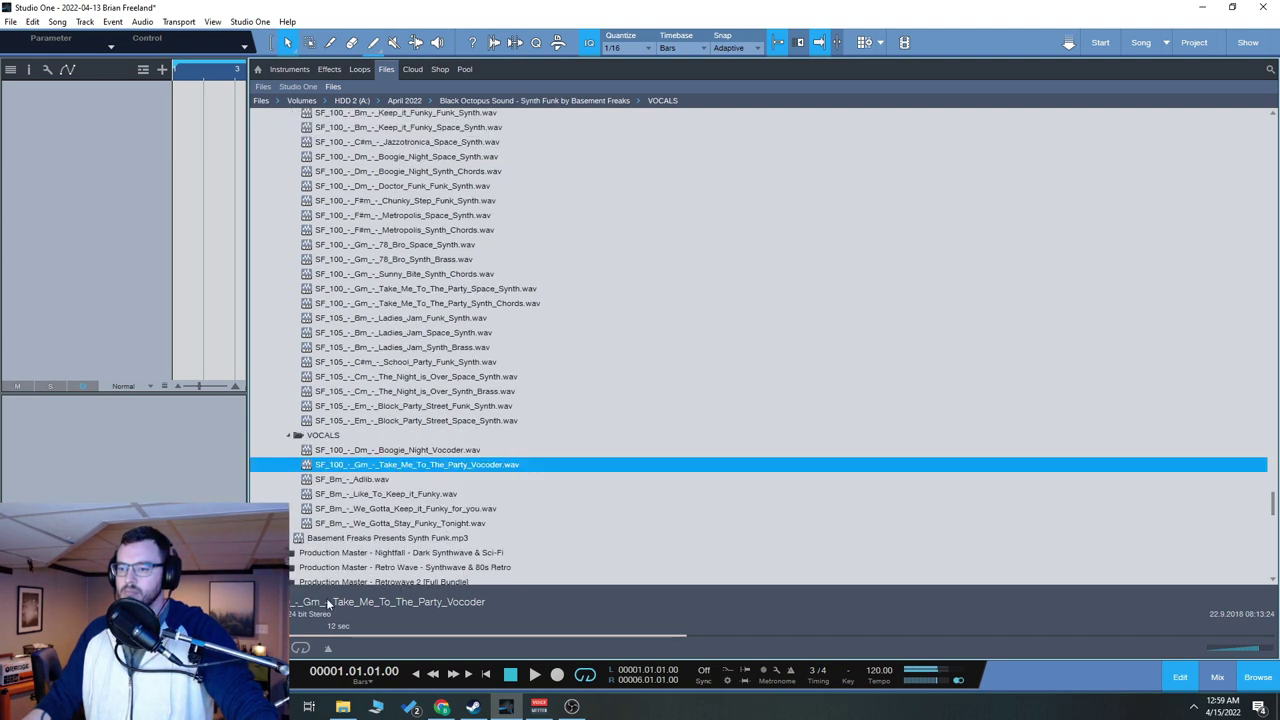
- Preview the 78_Bro_Bass loop from the SYNTH BASS folder and place it on a new track in the arrangement
scroll(415, 430, up, 10)
click(404, 396)
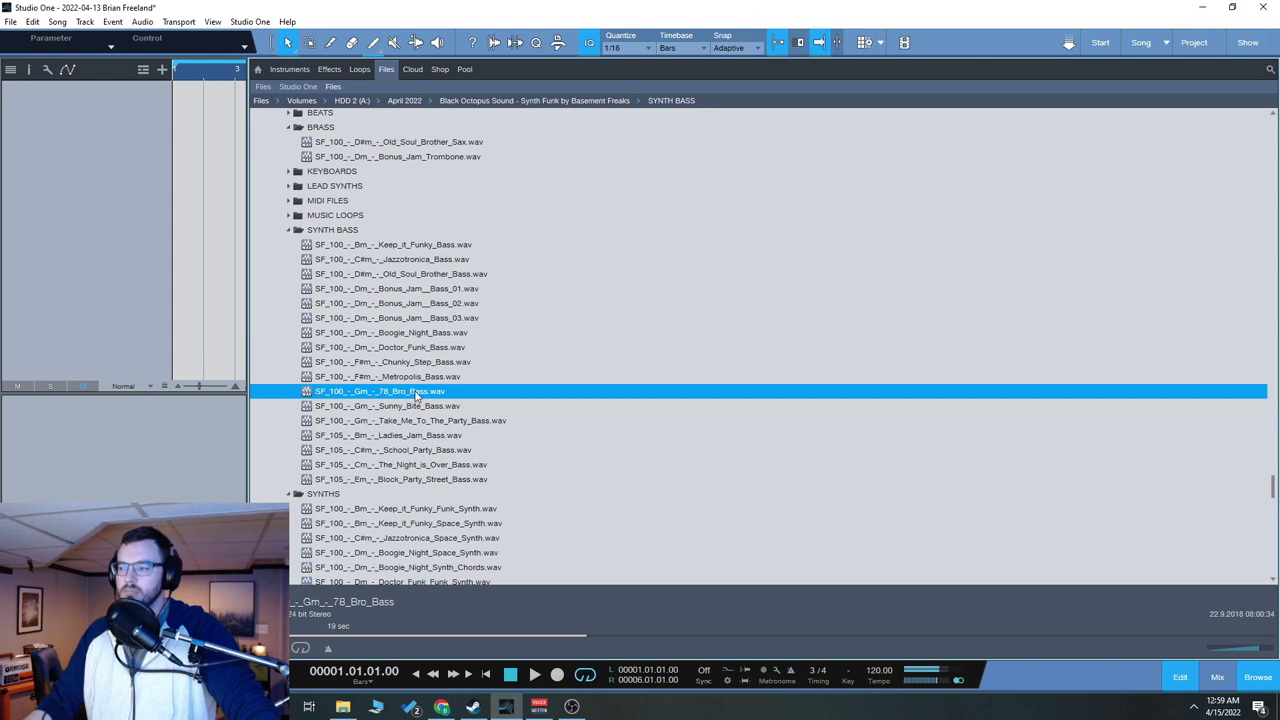
drag(416, 396, 320, 345)
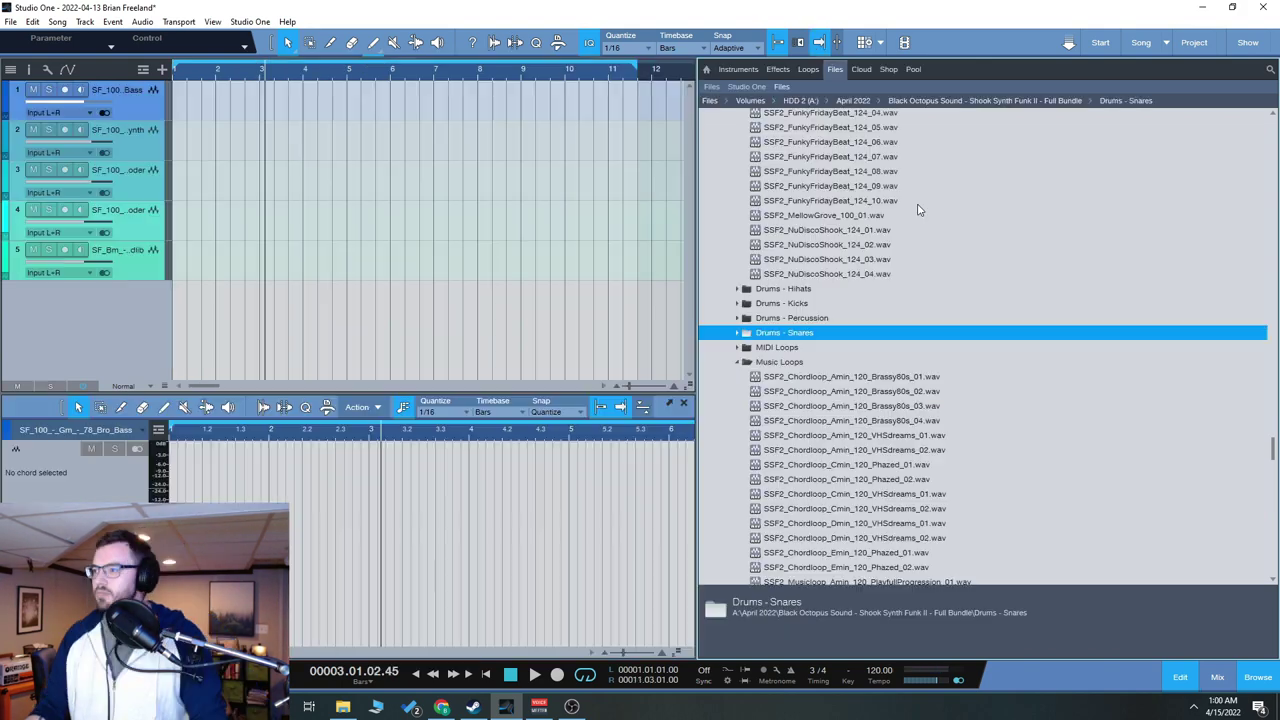
- Place two NuDiscoShook_124_03 drum loops back to back from bar 1, with the Chordloop_Amin_120_VHSdreams_01 loop on a new track beneath them
click(884, 185)
drag(880, 171, 200, 300)
click(835, 215)
drag(835, 215, 245, 300)
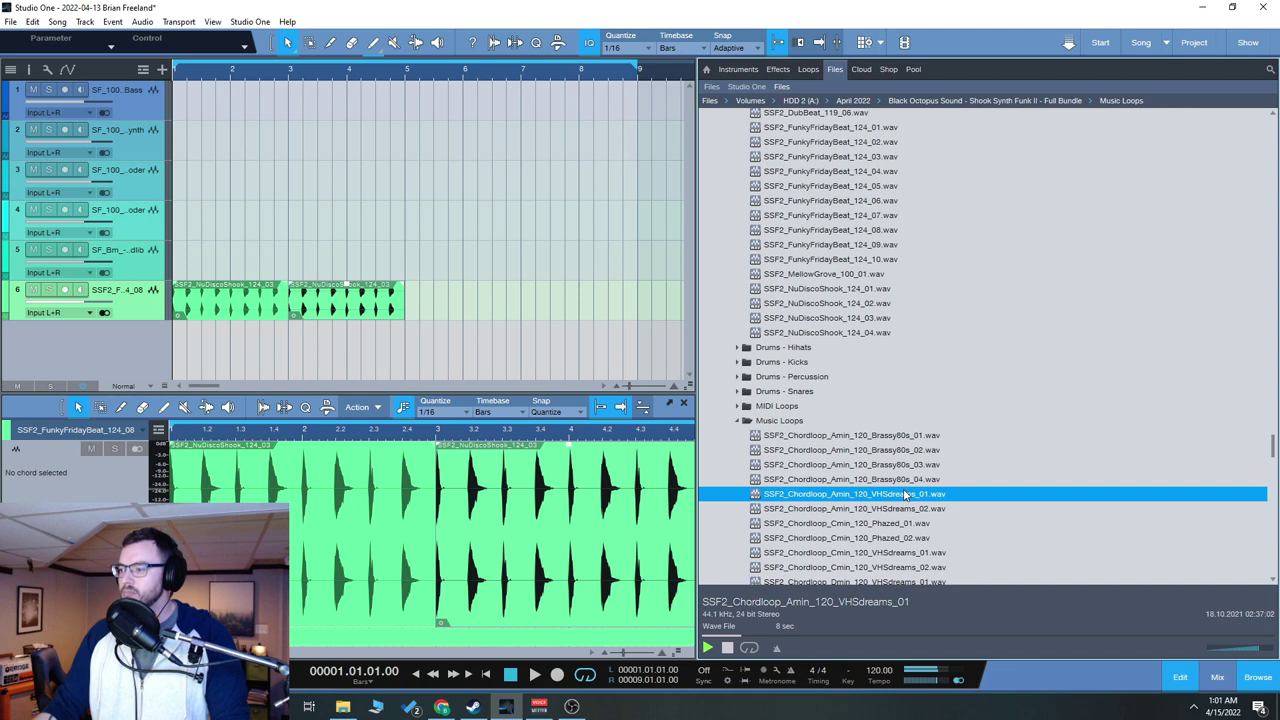
drag(905, 494, 180, 330)
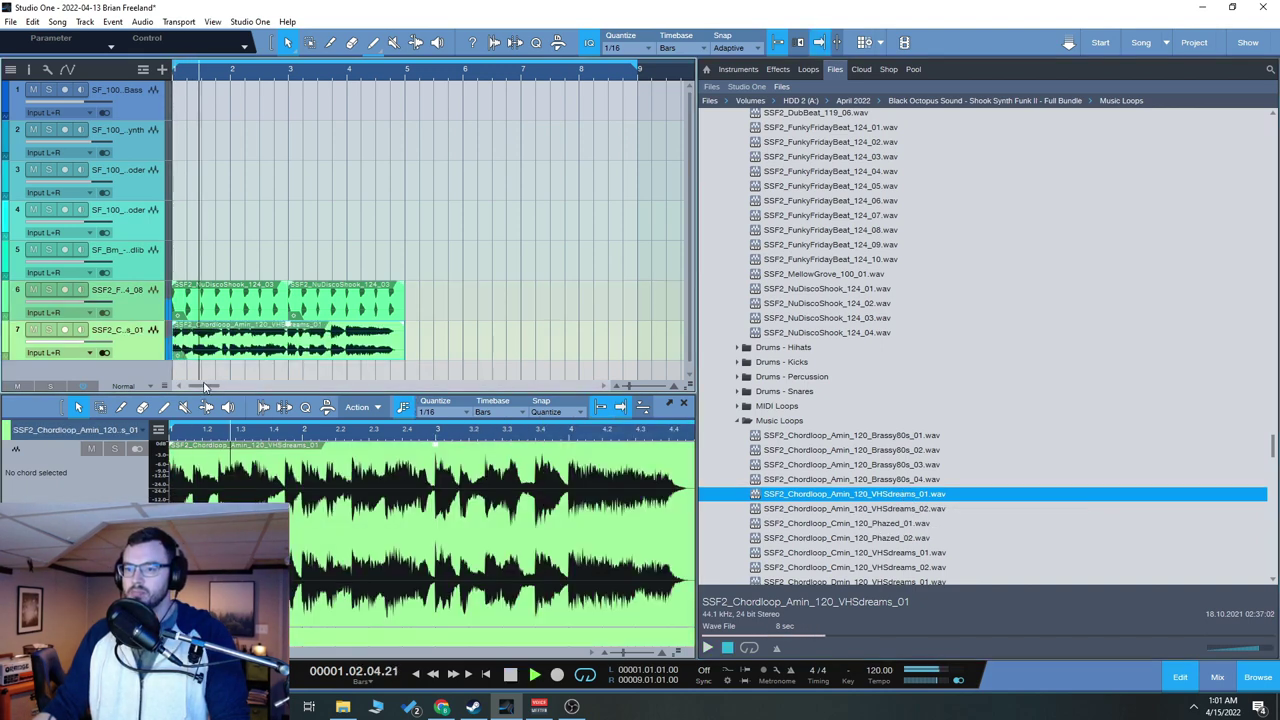
scroll(840, 430, down, 3)
- Add the Basement Freaks Old_Soul_Brother_Sax sample after the chord loop and Drum_Loop_01 on a new track, both from bar 5
scroll(853, 448, down, 7)
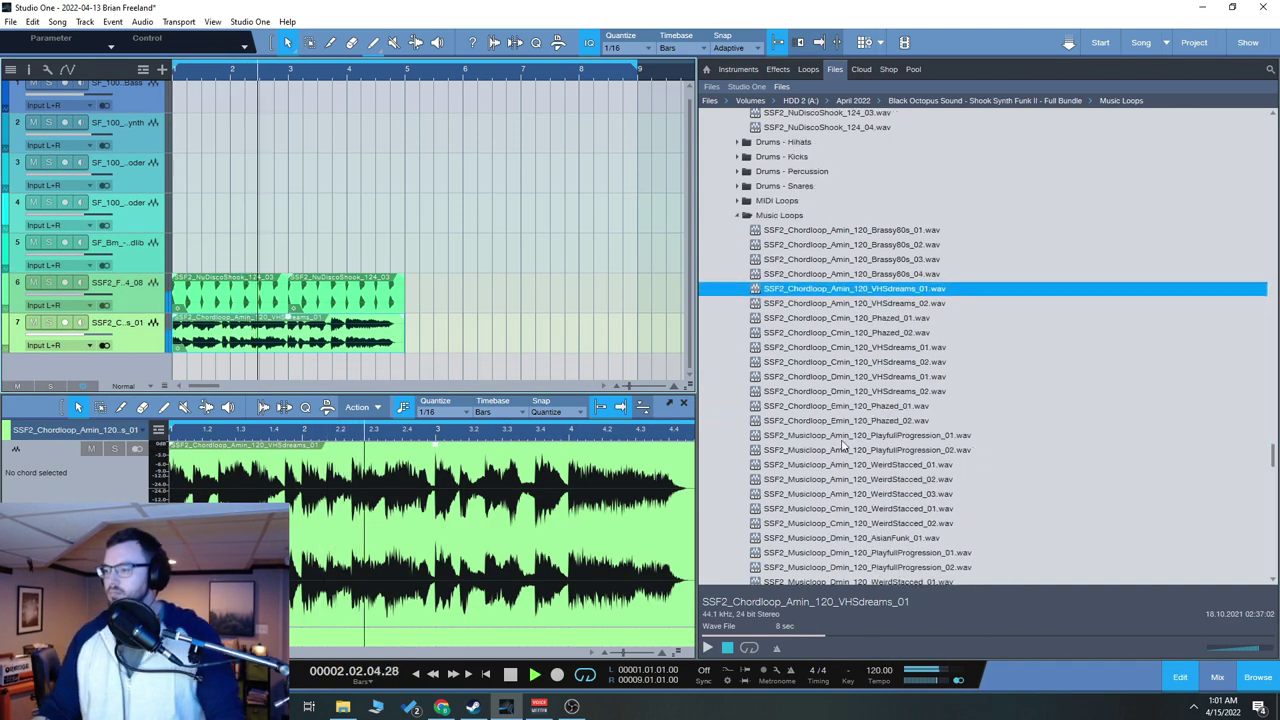
scroll(840, 522, down, 2)
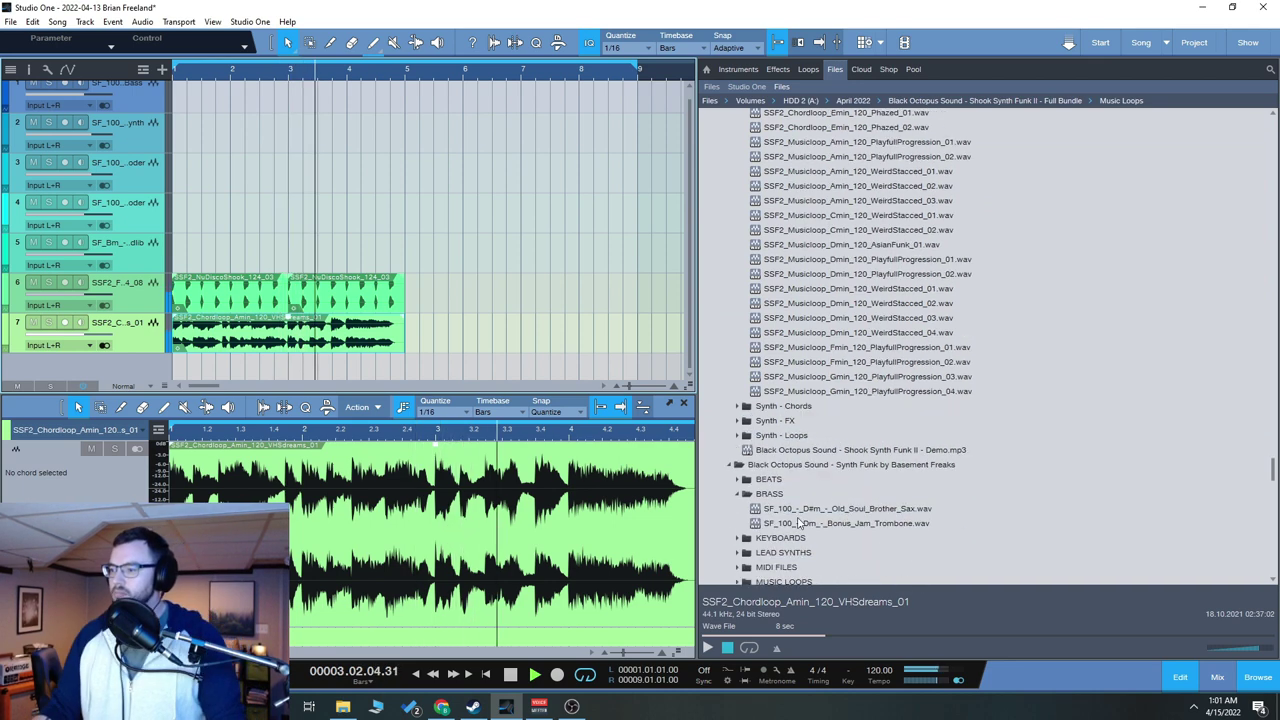
drag(845, 450, 431, 362)
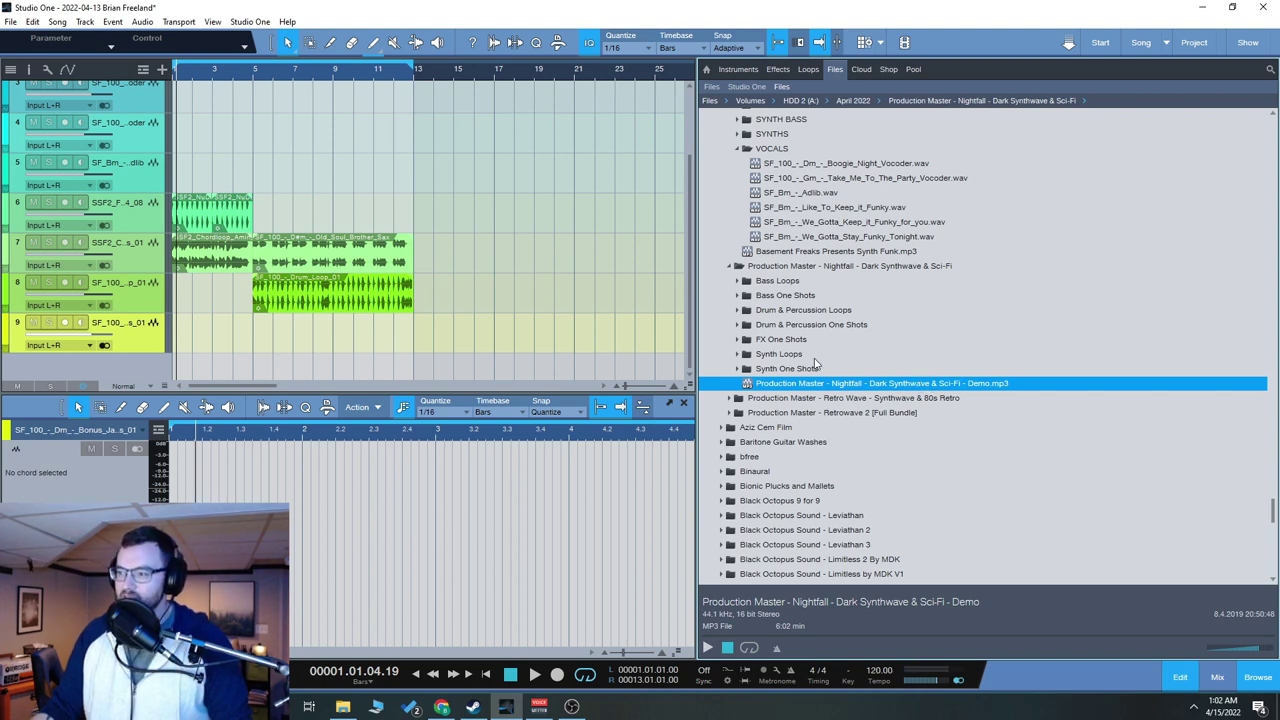
- Play the Nightfall - Dark Synthwave & Sci-Fi demo and open the Retro Wave - Synthwave & 80s Retro pack
click(707, 648)
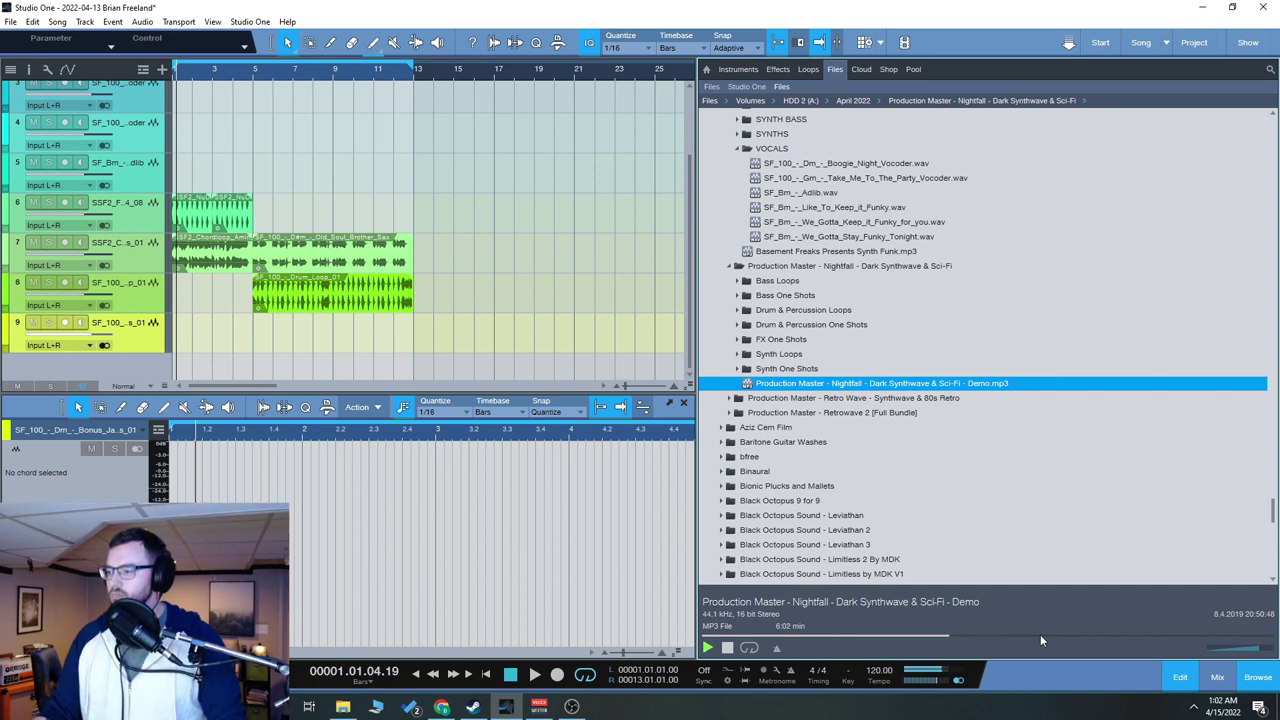
double_click(875, 400)
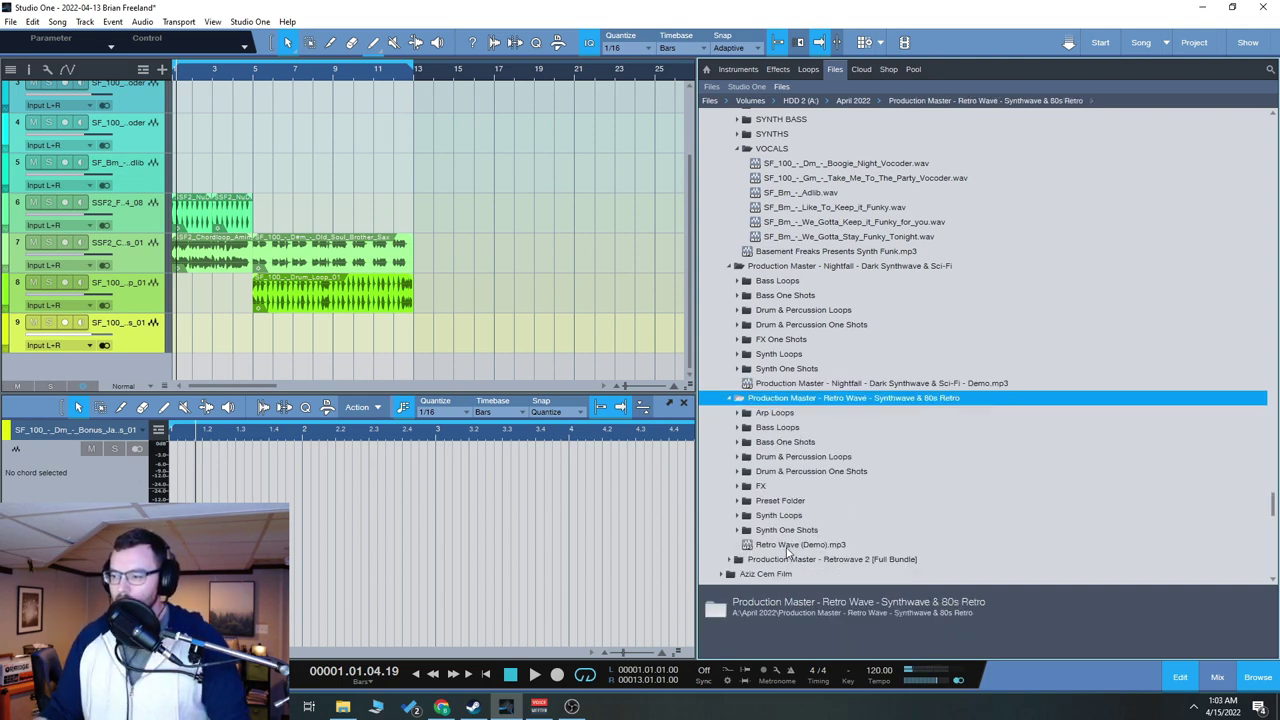
- Open the Arp Loops folder of the Retro Wave pack and preview the PMRW_Arp_Loop_100_F#maj_Wonder loop
scroll(864, 500, down, 1)
double_click(785, 388)
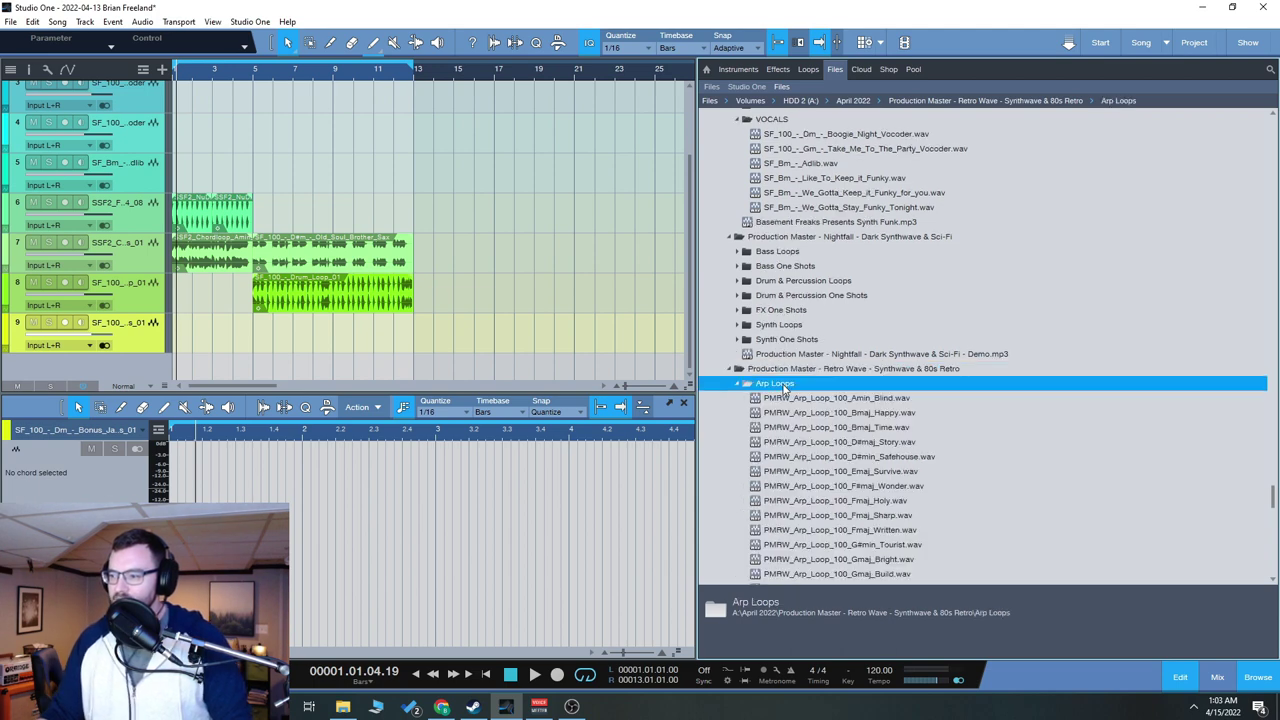
click(884, 488)
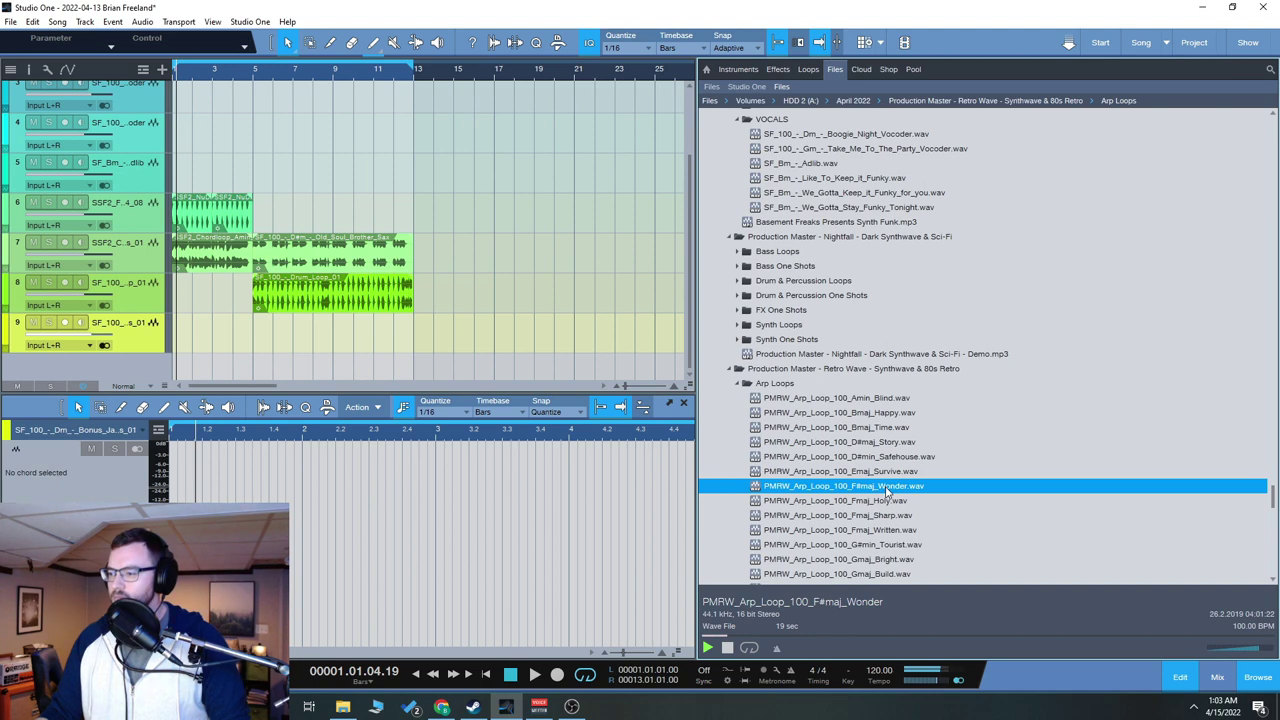
scroll(885, 492, down, 2)
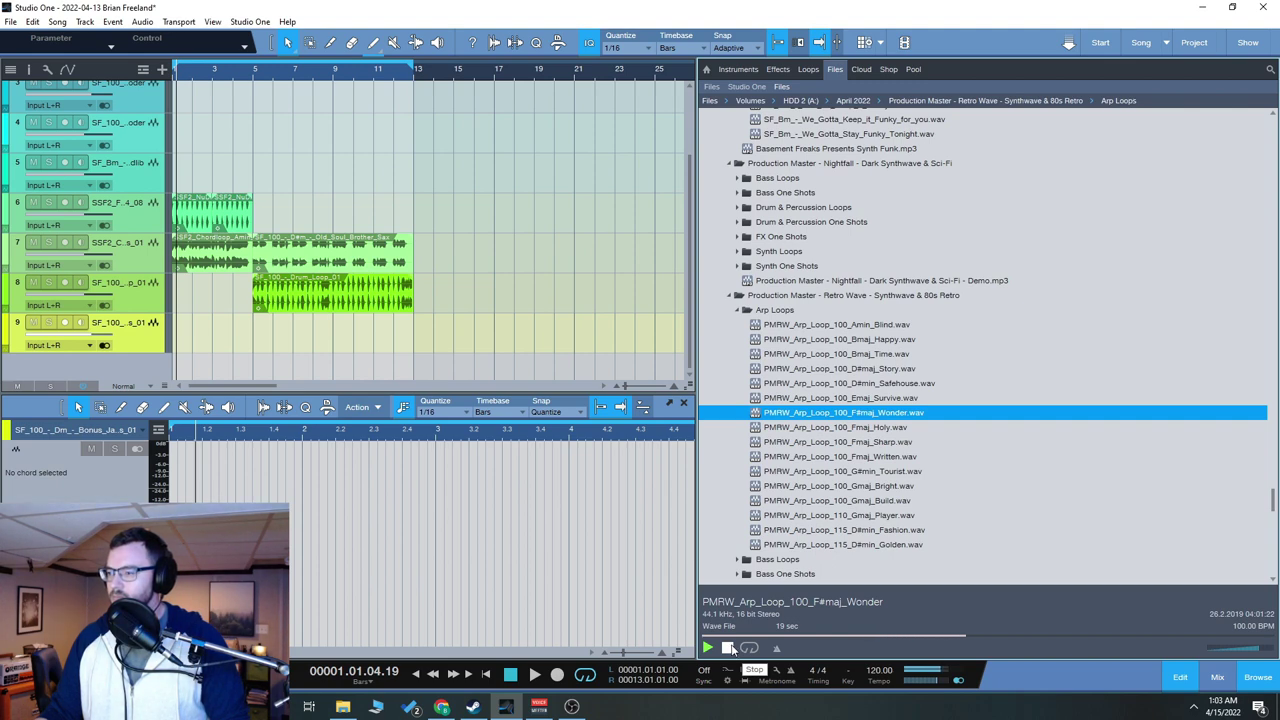
- Play the Retro Wave (Demo) file, and open the Retrowave 2 [Full Bundle] pack and select its demo file
scroll(807, 509, down, 5)
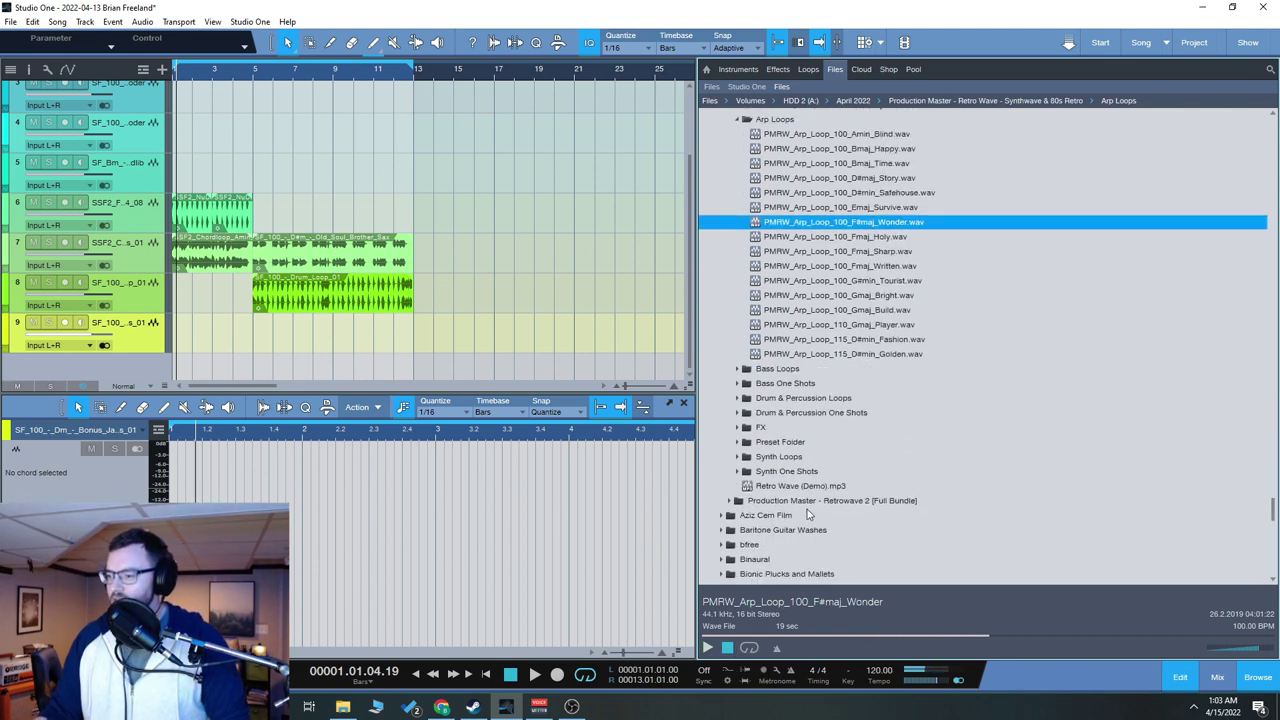
click(815, 487)
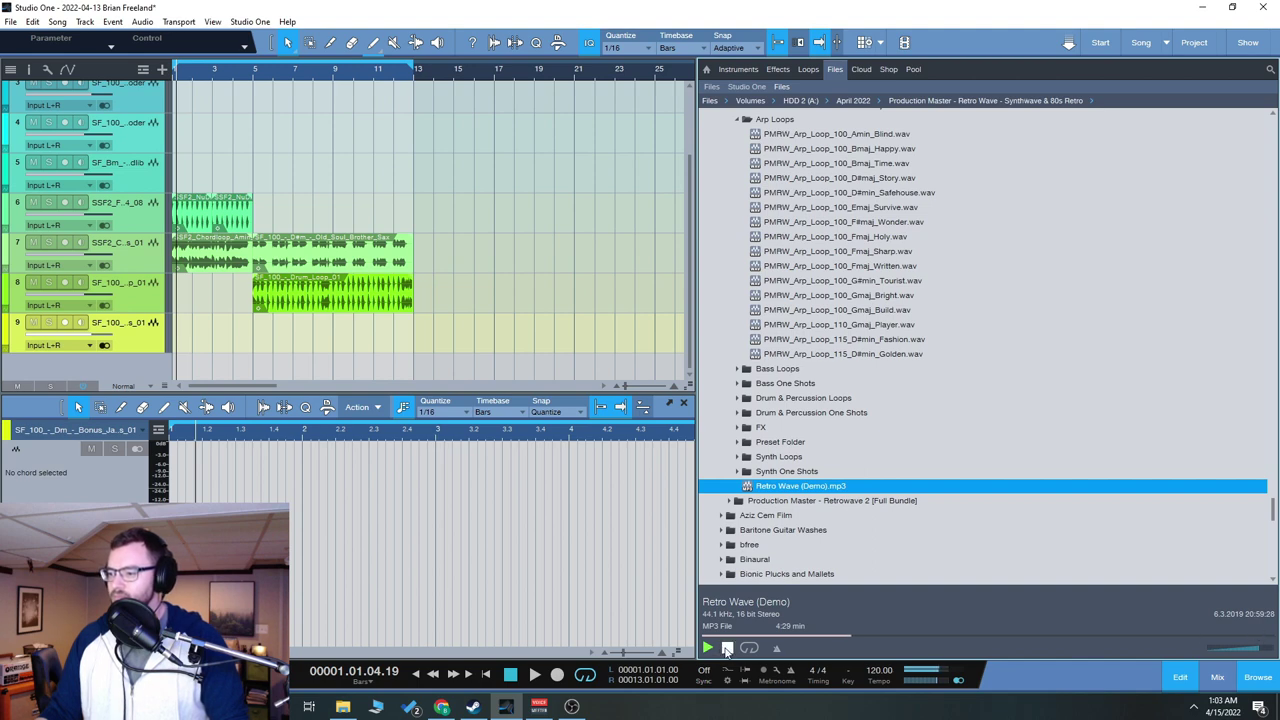
key(Down)
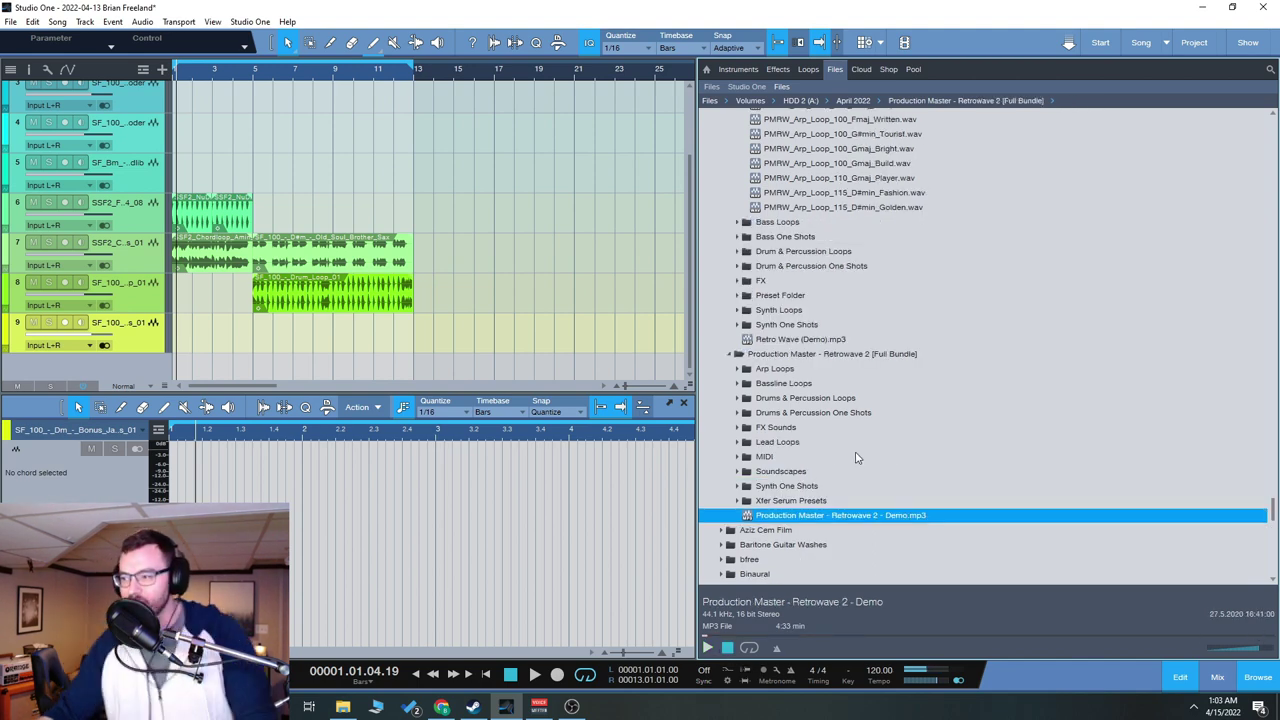
- Expand the Xfer Serum Presets folder of Retrowave 2 down to its Production Master - Retrowave 2 presets
click(808, 502)
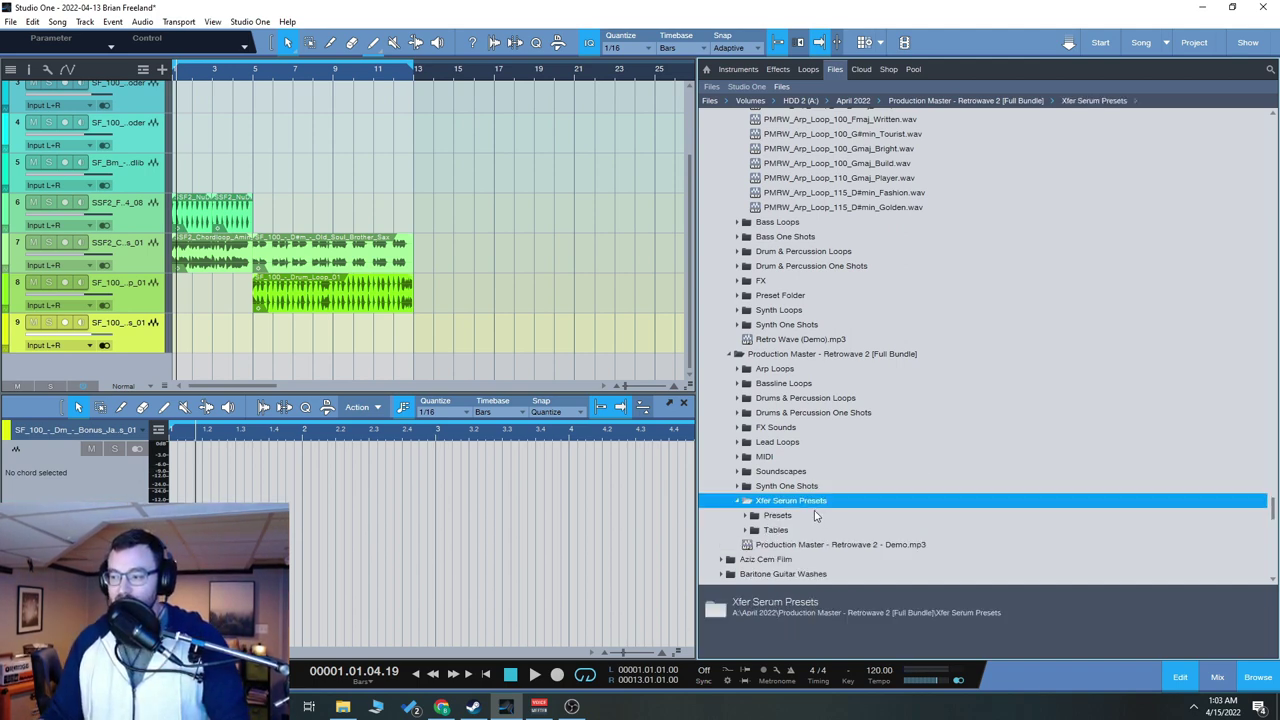
click(771, 445)
click(800, 457)
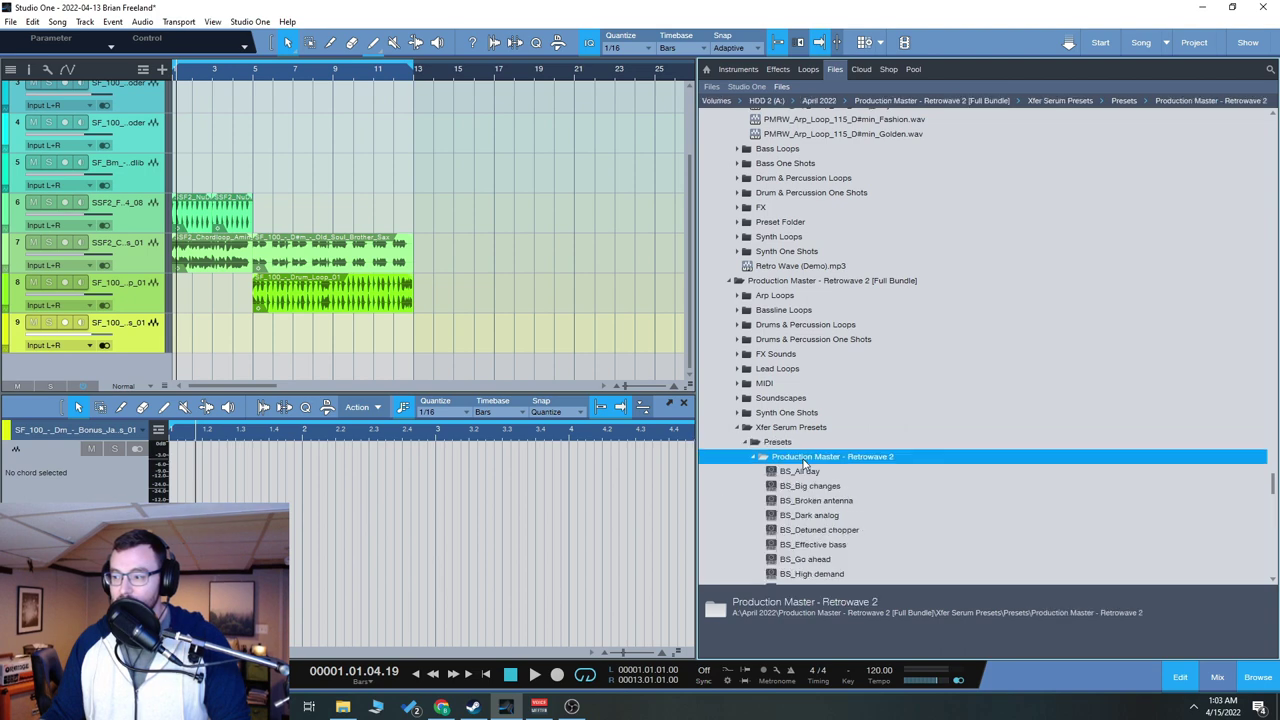
- Collapse the Presets folder and play the Production Master - Retrowave 2 demo, skipping to a further point in it
click(777, 265)
click(779, 296)
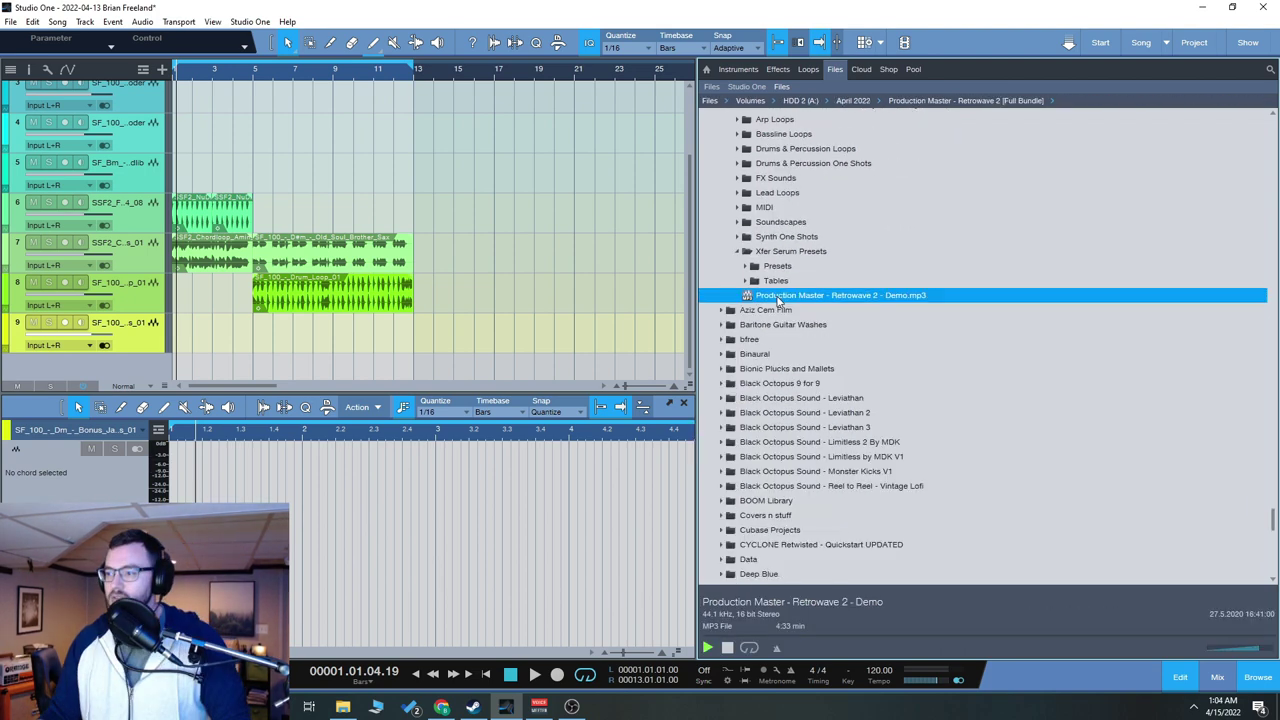
click(846, 637)
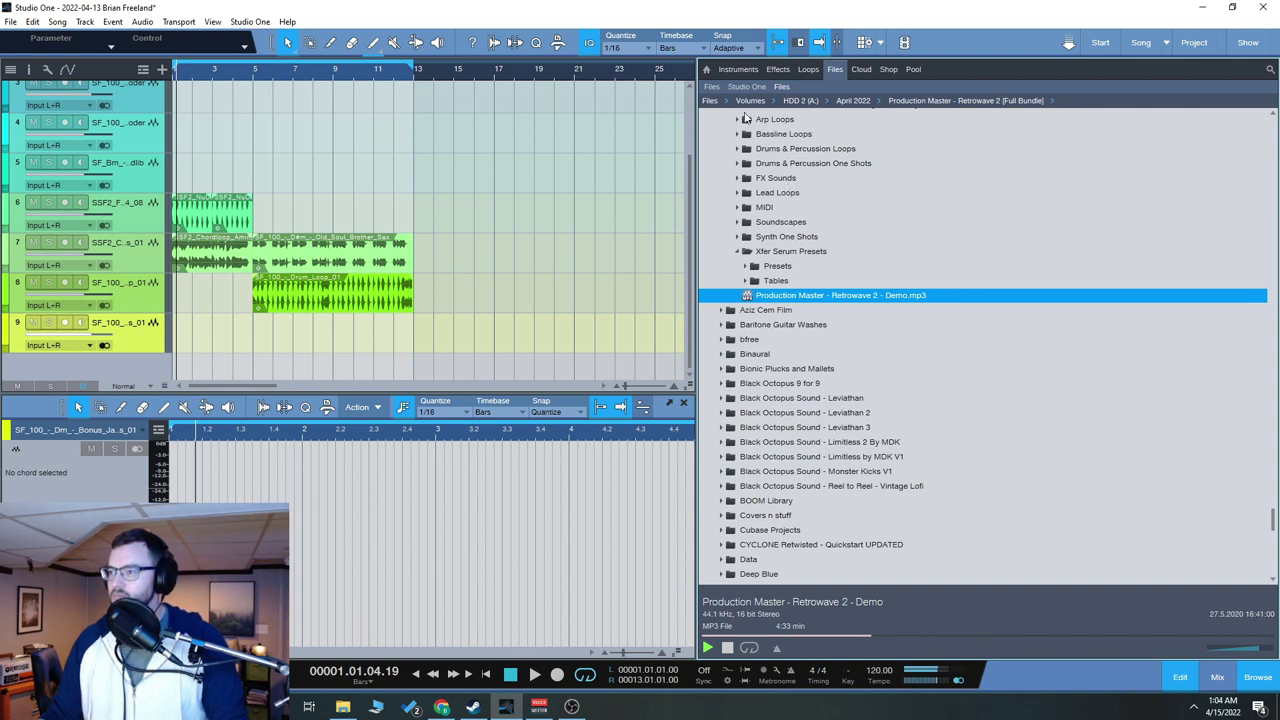
- Load the Serum_x64 instrument by Xfer Records onto a new instrument track
click(738, 69)
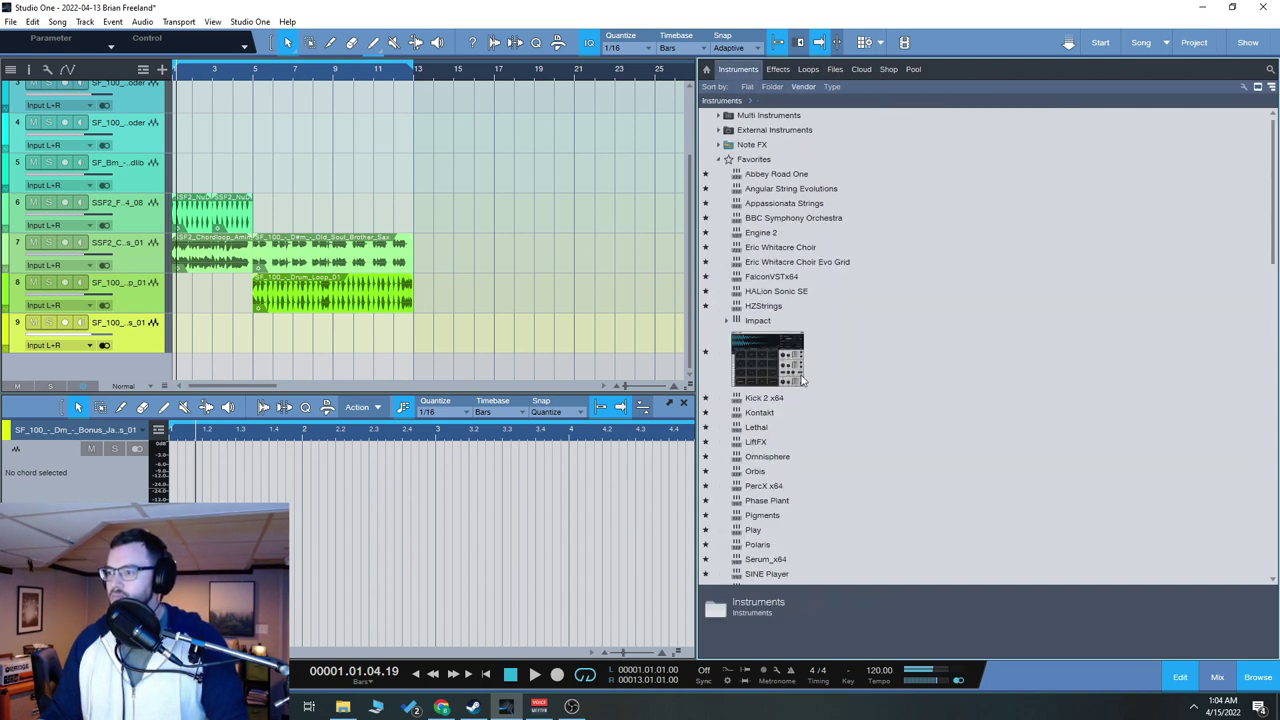
scroll(995, 465, down, 15)
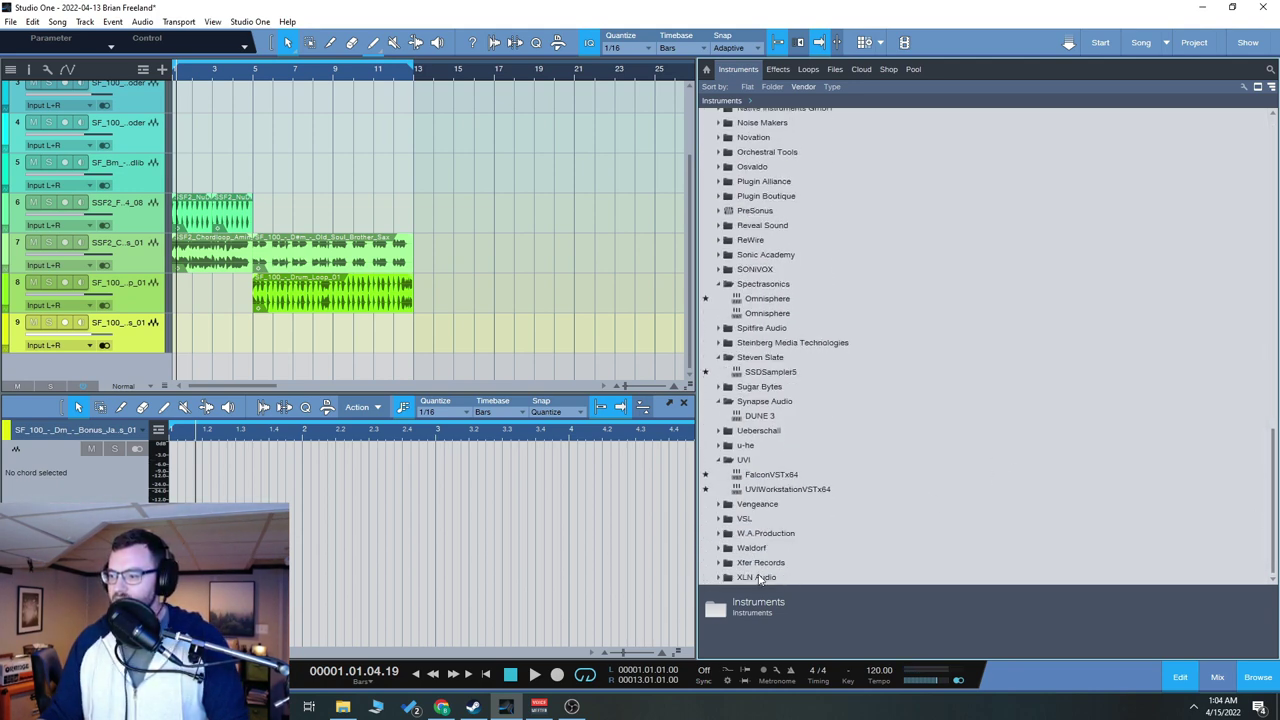
double_click(757, 562)
double_click(757, 562)
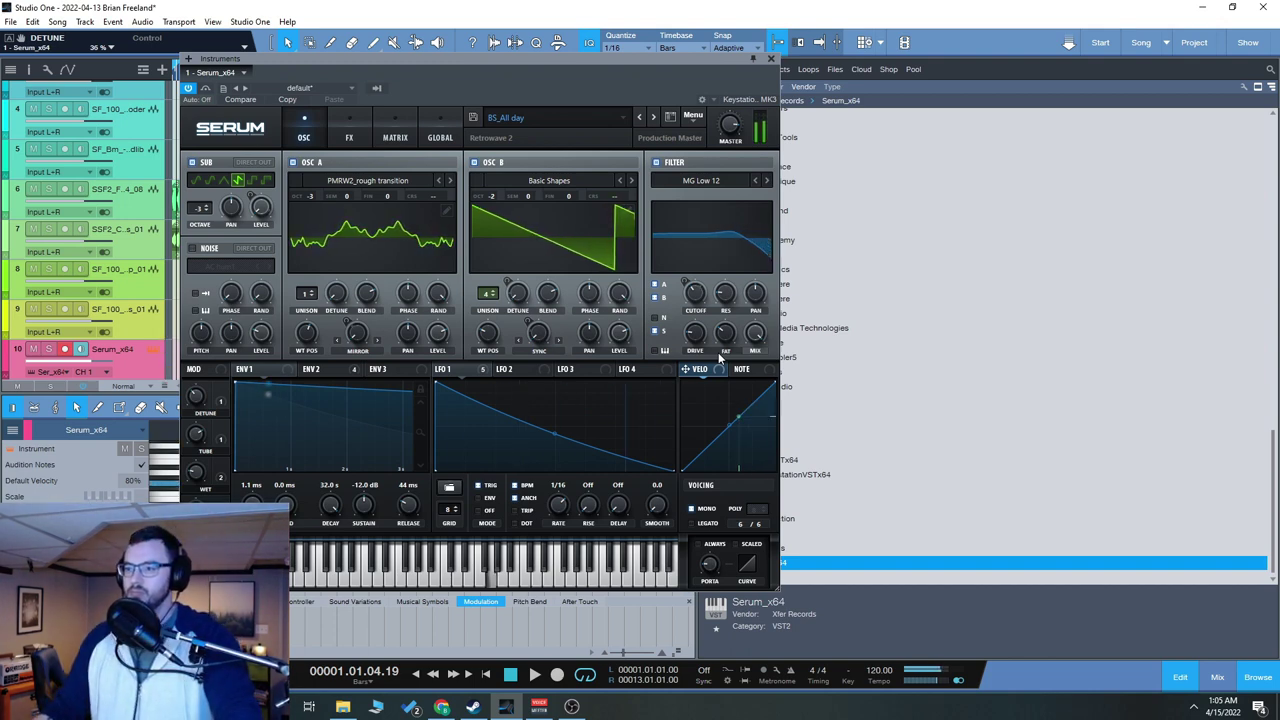
- Load the BS_Big changes preset and after it the PL_Keep smiling preset from the Retrowave 2 bank in Serum
click(654, 117)
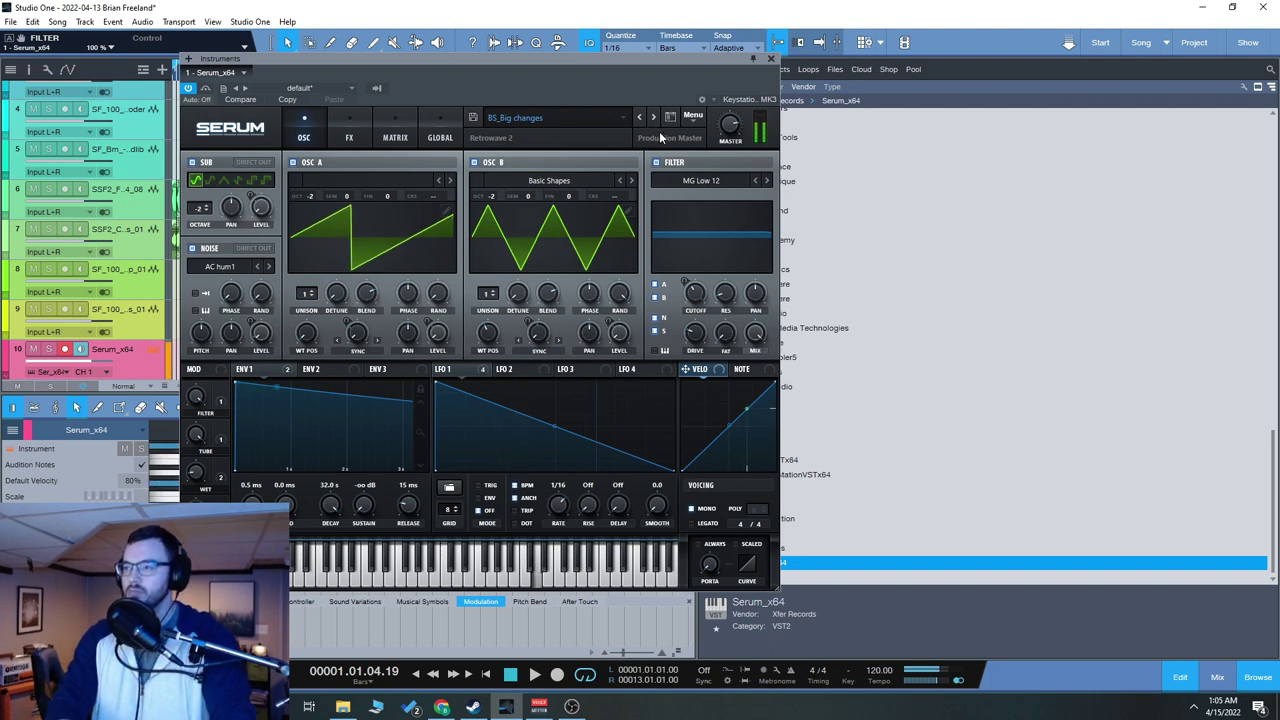
click(593, 120)
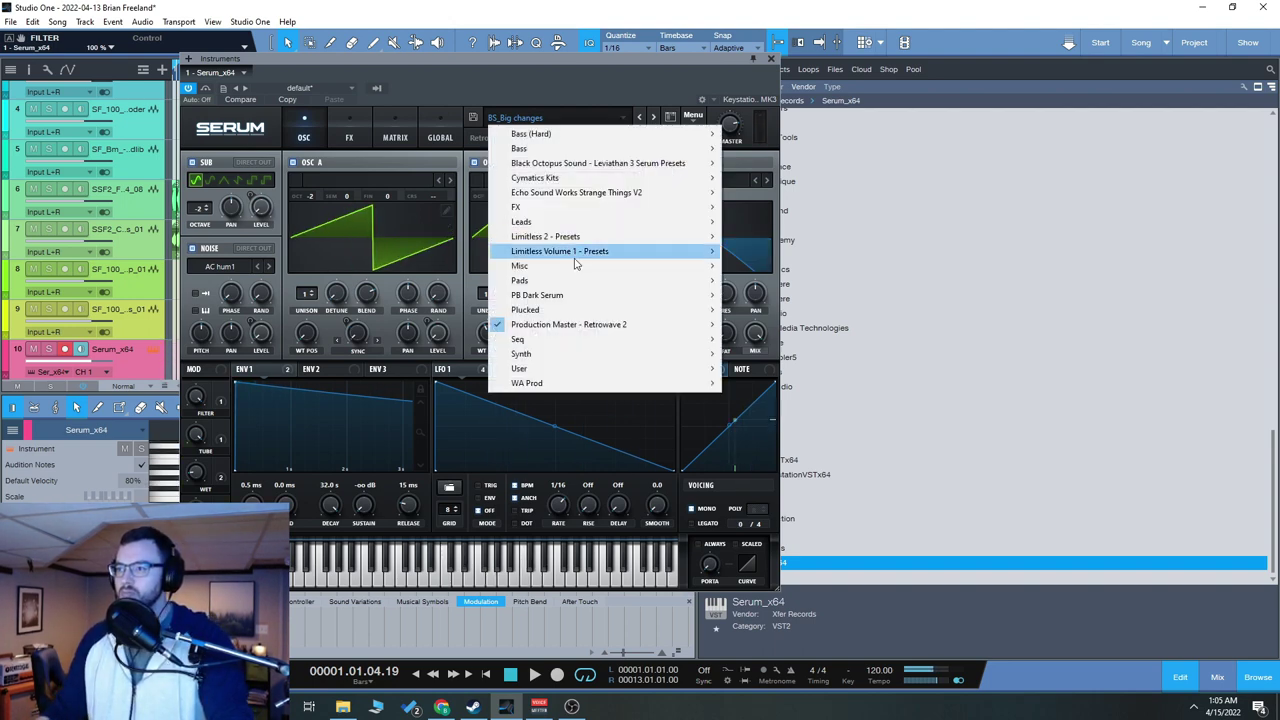
click(848, 385)
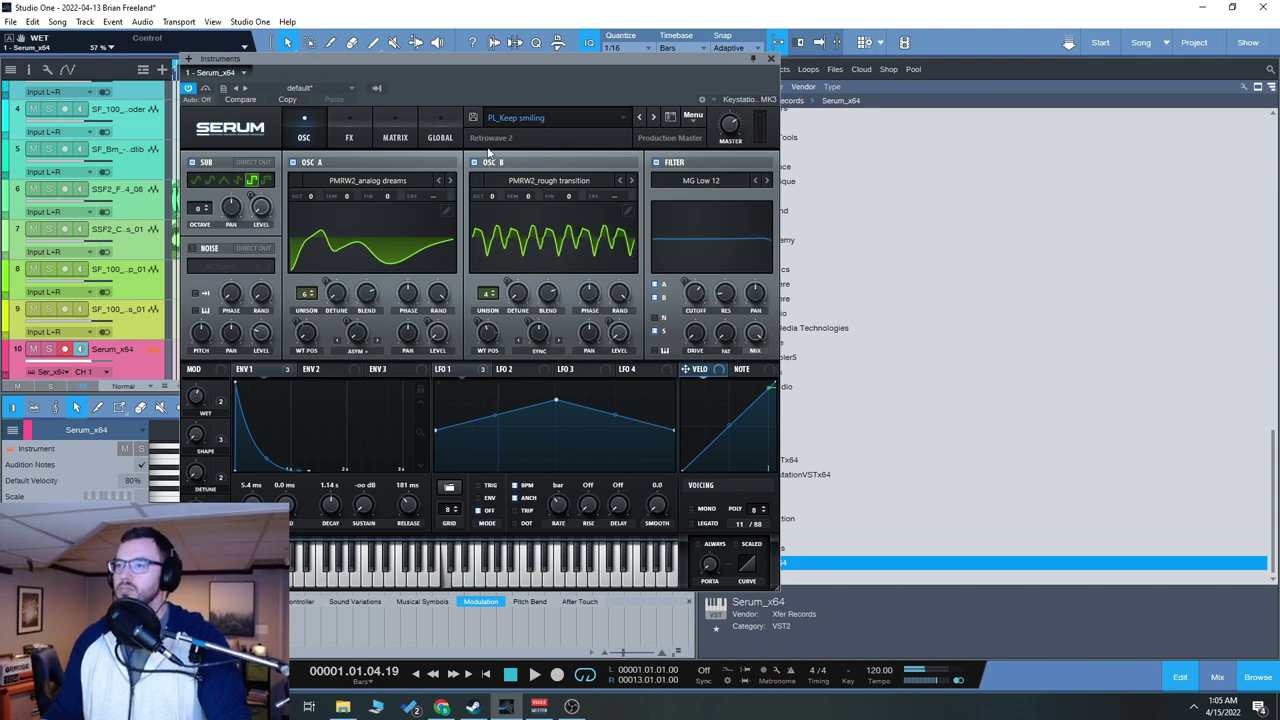
- Load the LD_Retro games preset from the Production Master - Retrowave 2 bank in Serum and close the instrument window
click(516, 117)
mouse_move(575, 335)
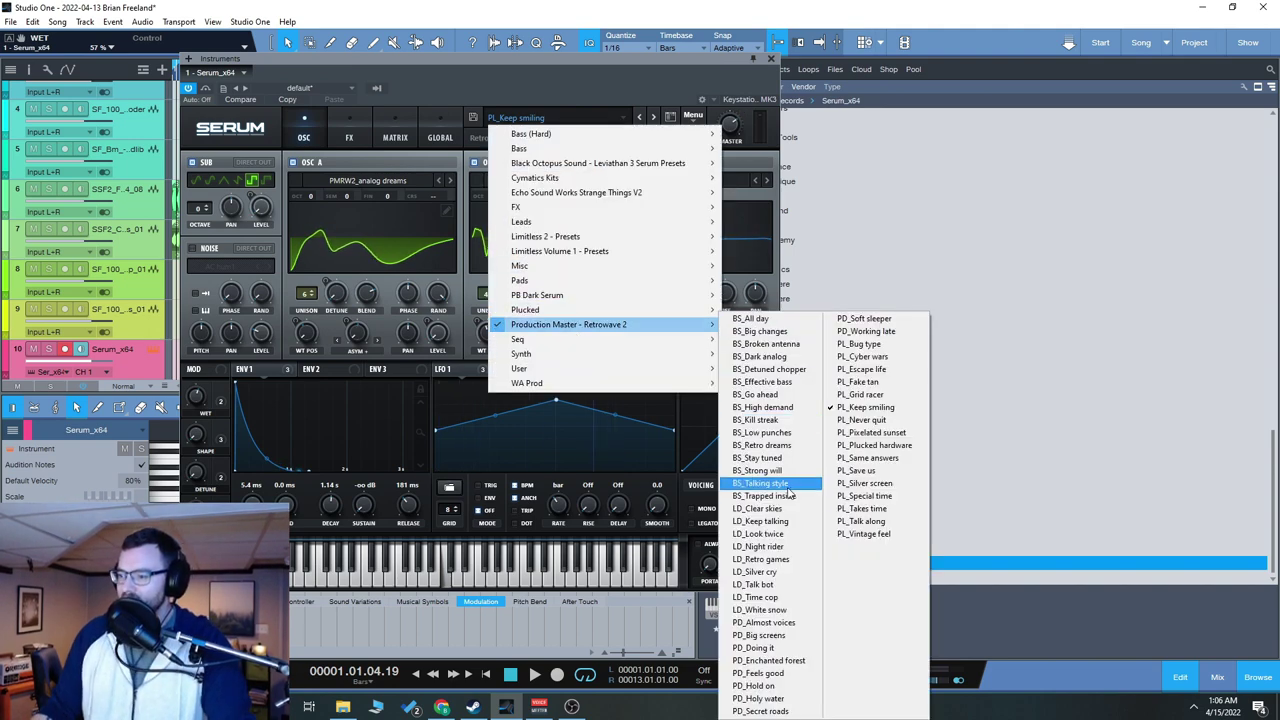
click(789, 560)
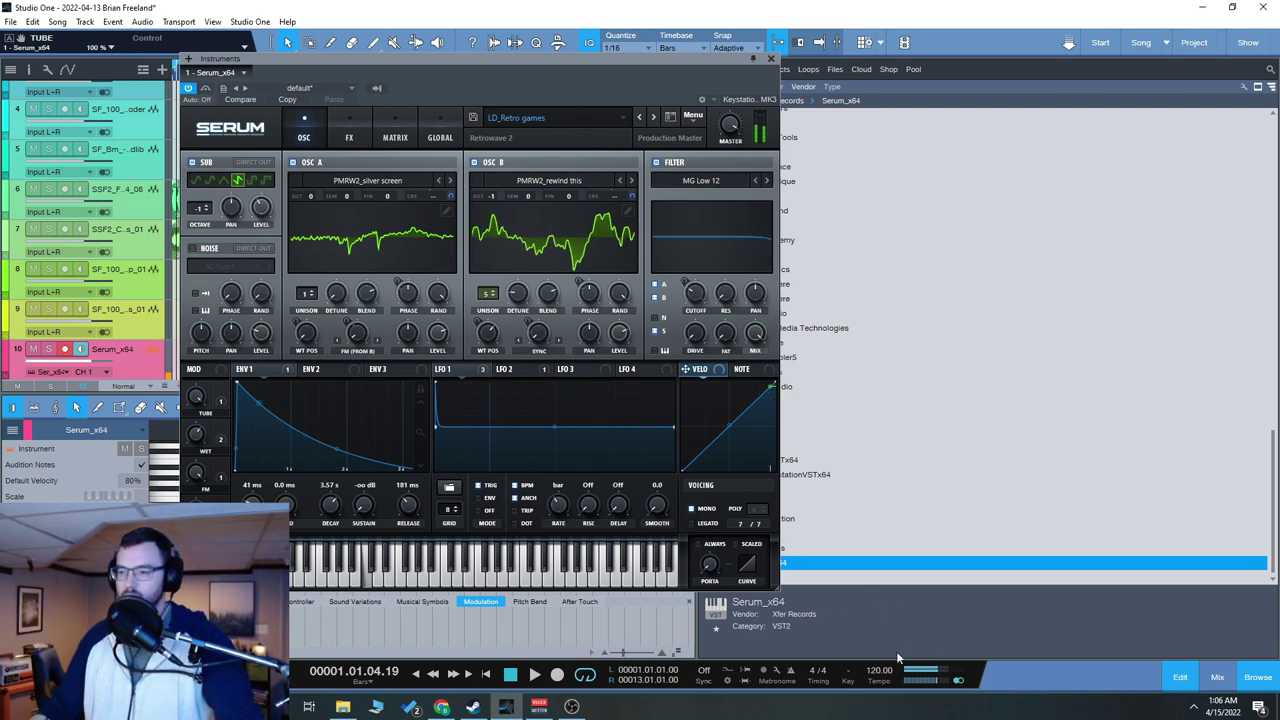
click(771, 58)
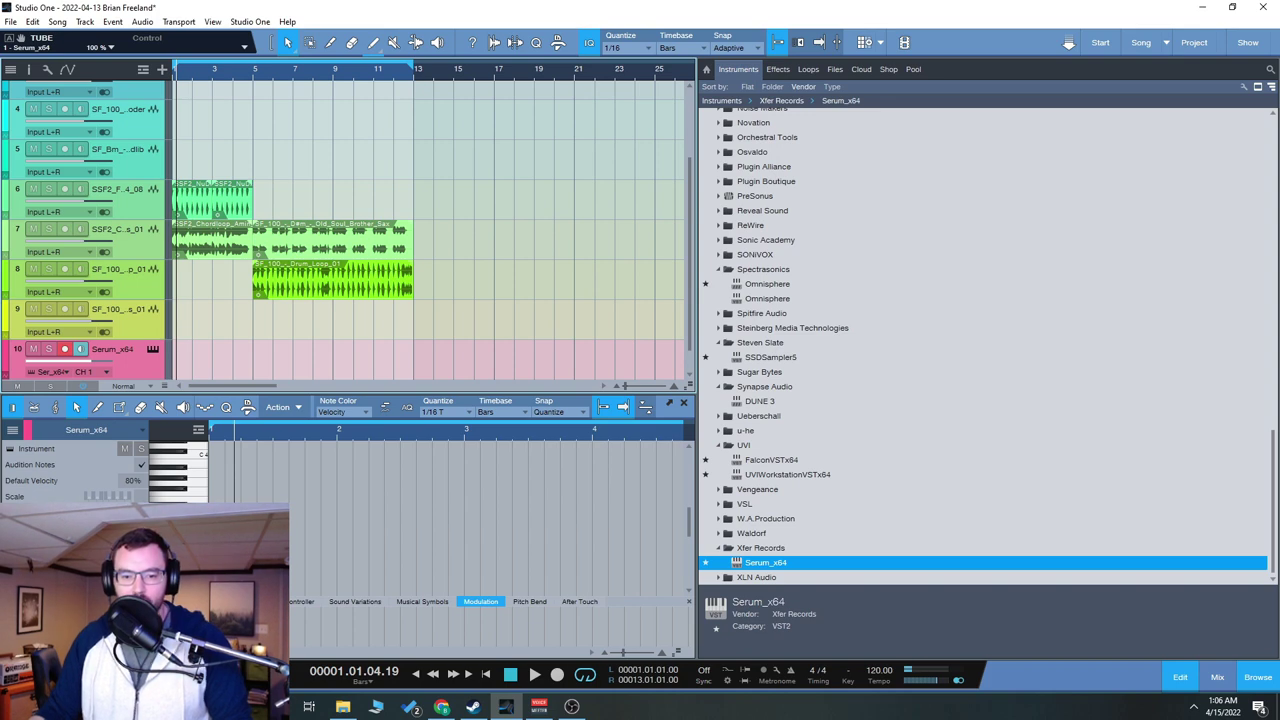
- Select the SSF2 FunkyFridayBeat track and after it the SSF2 Chordloop track, and play the song from its start
click(486, 674)
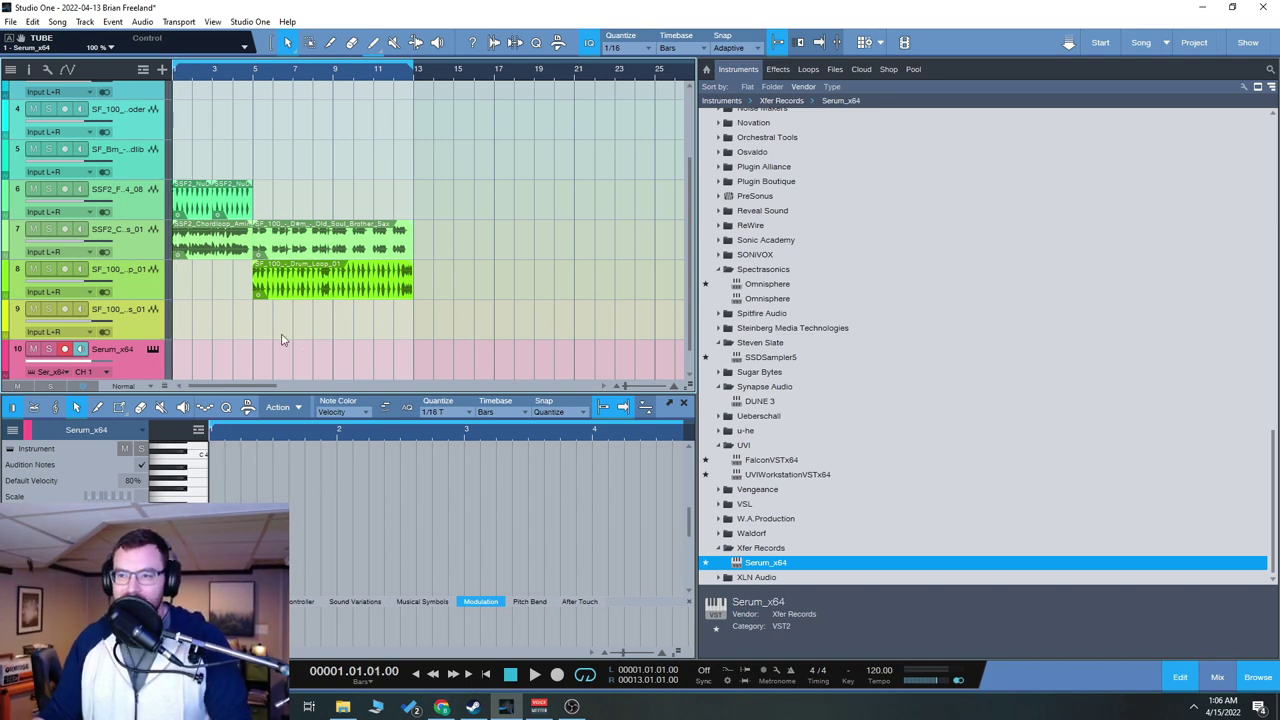
scroll(491, 305, down, 1)
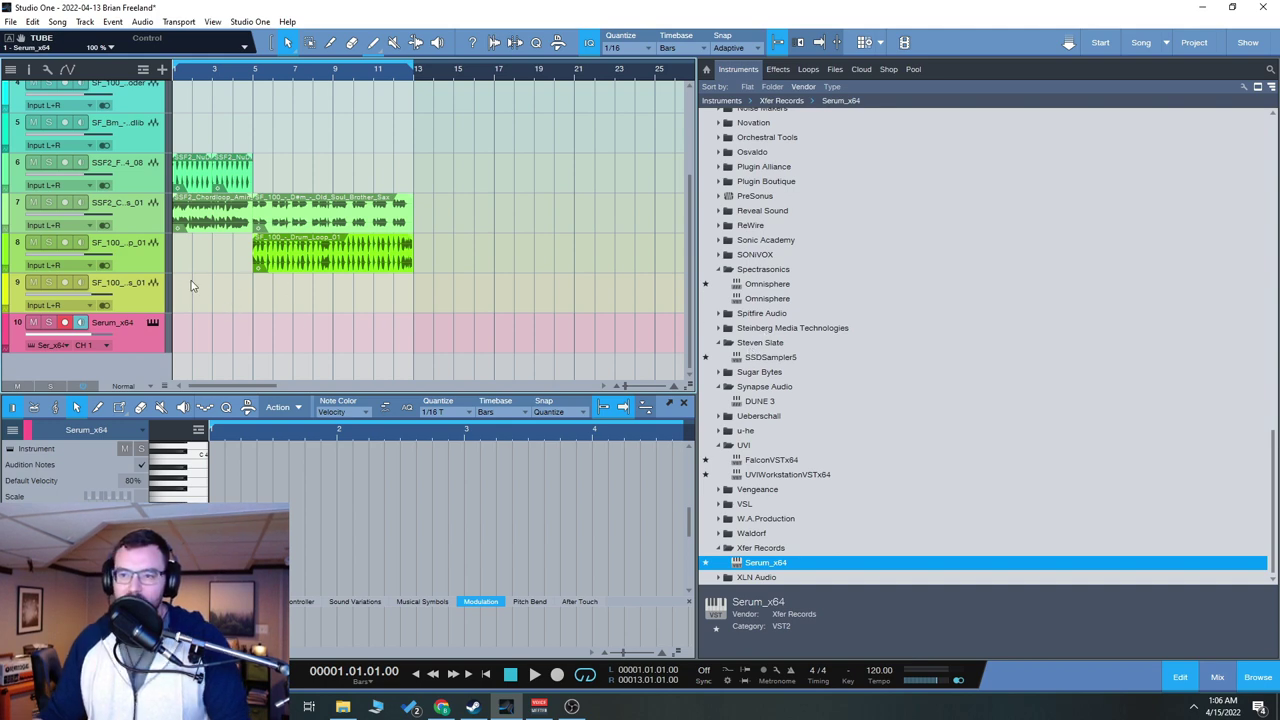
scroll(193, 286, up, 4)
scroll(223, 262, down, 4)
click(143, 181)
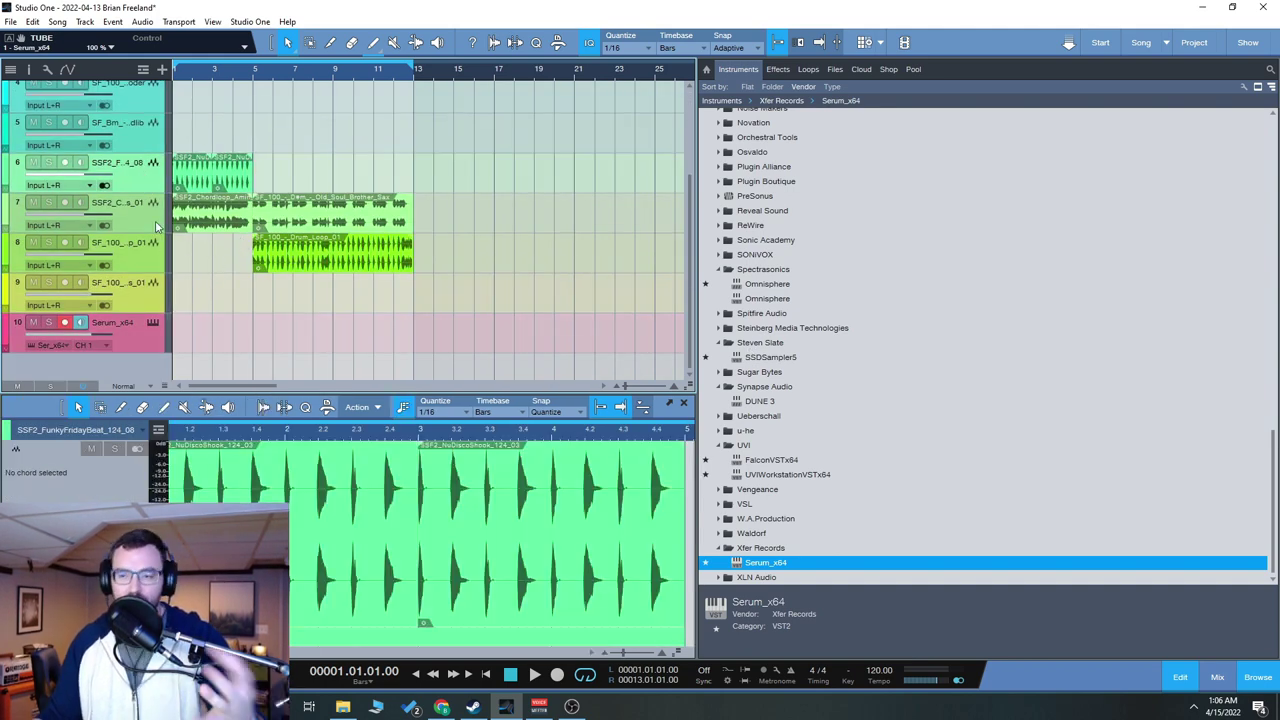
click(150, 223)
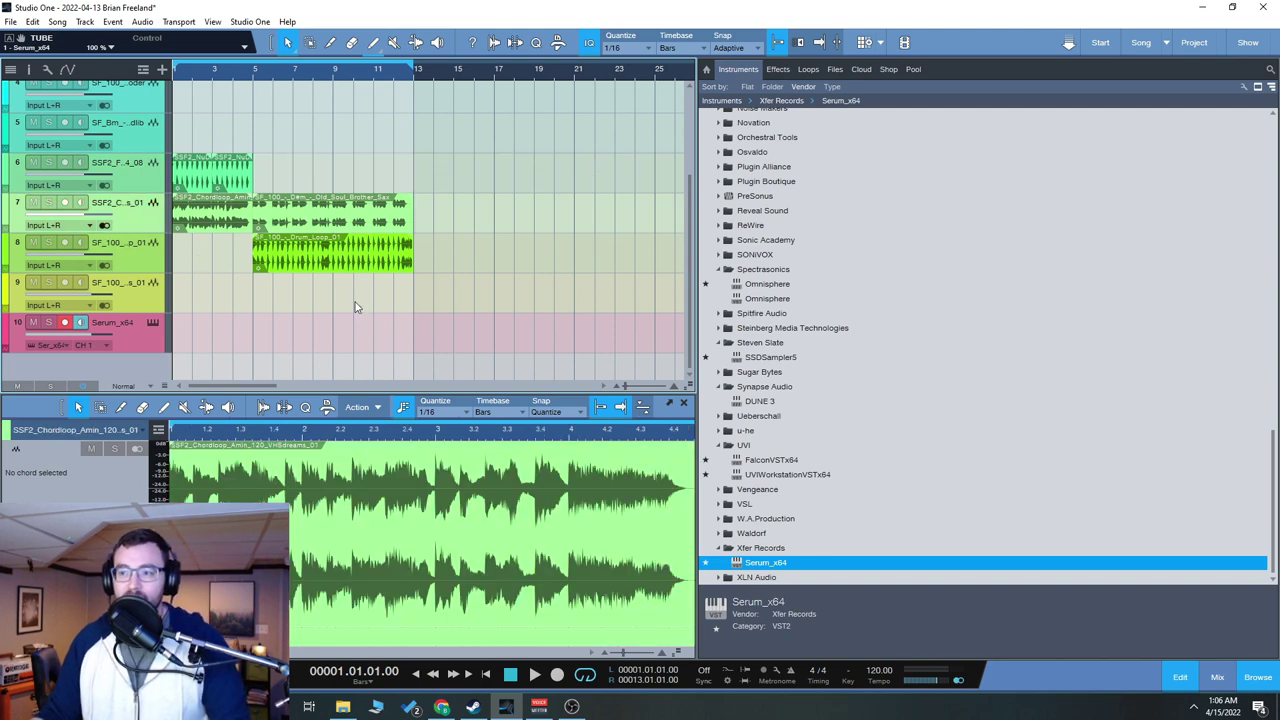
scroll(295, 318, up, 3)
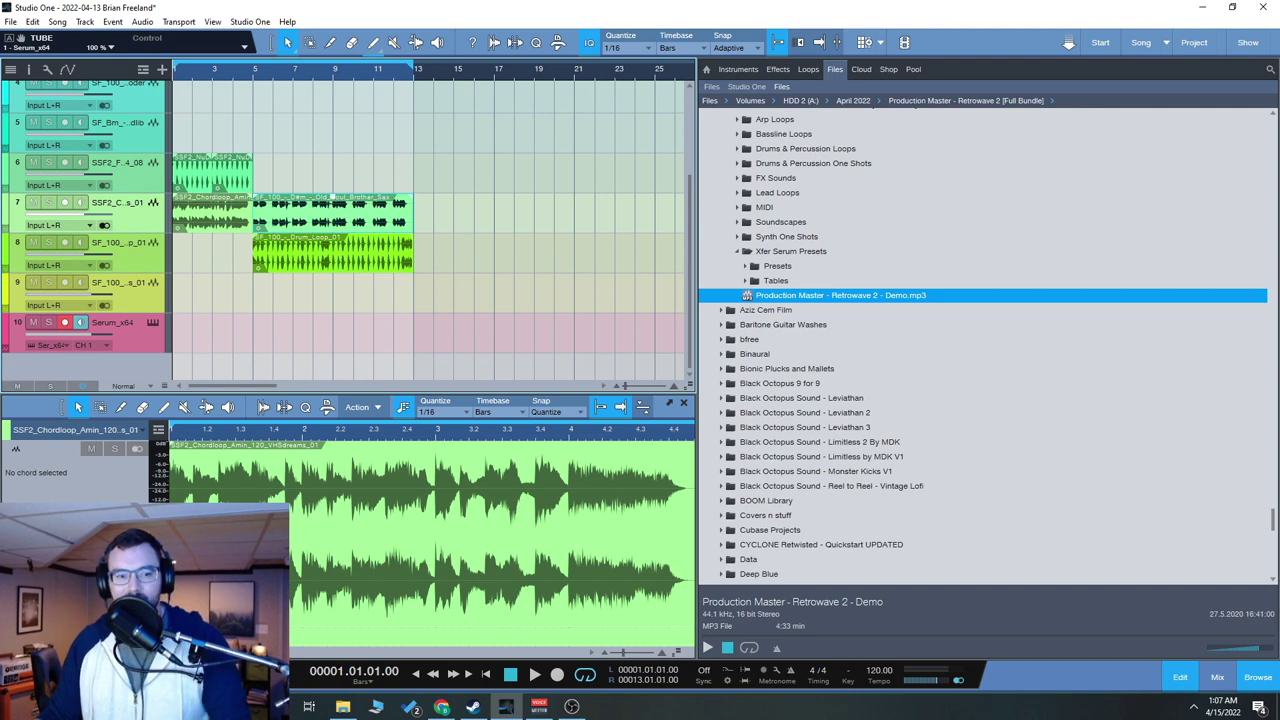
key(space)
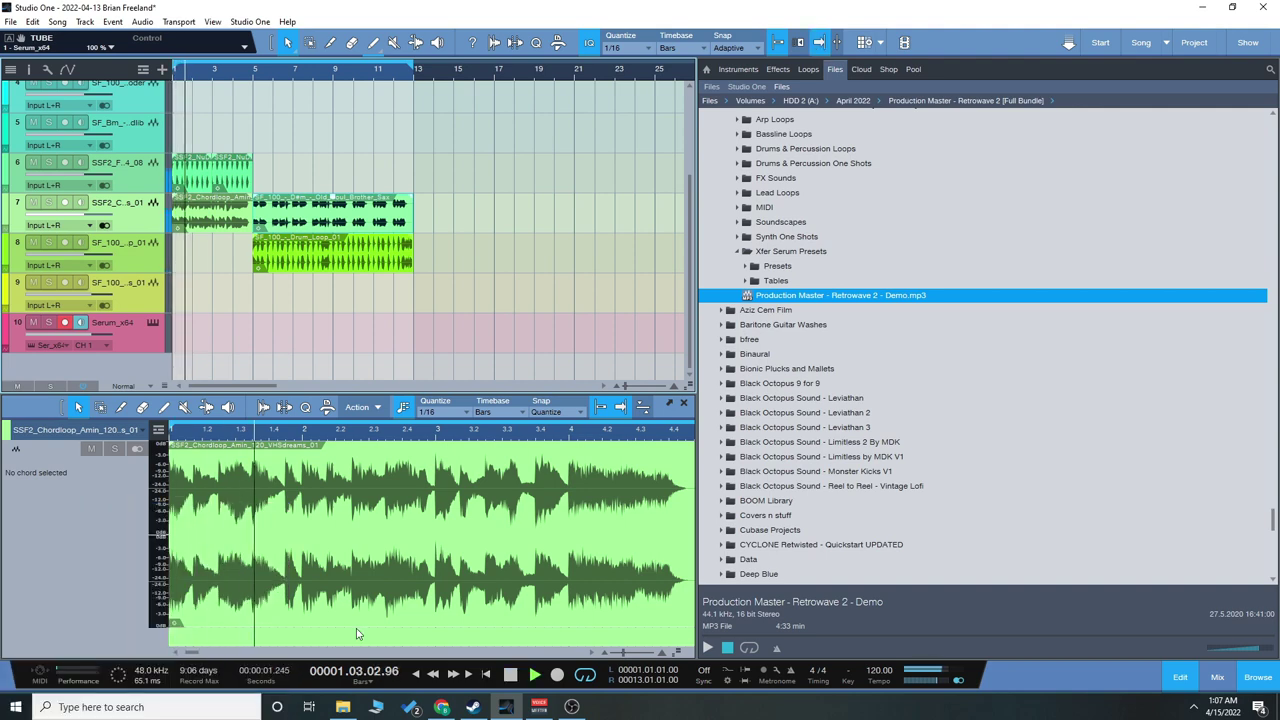